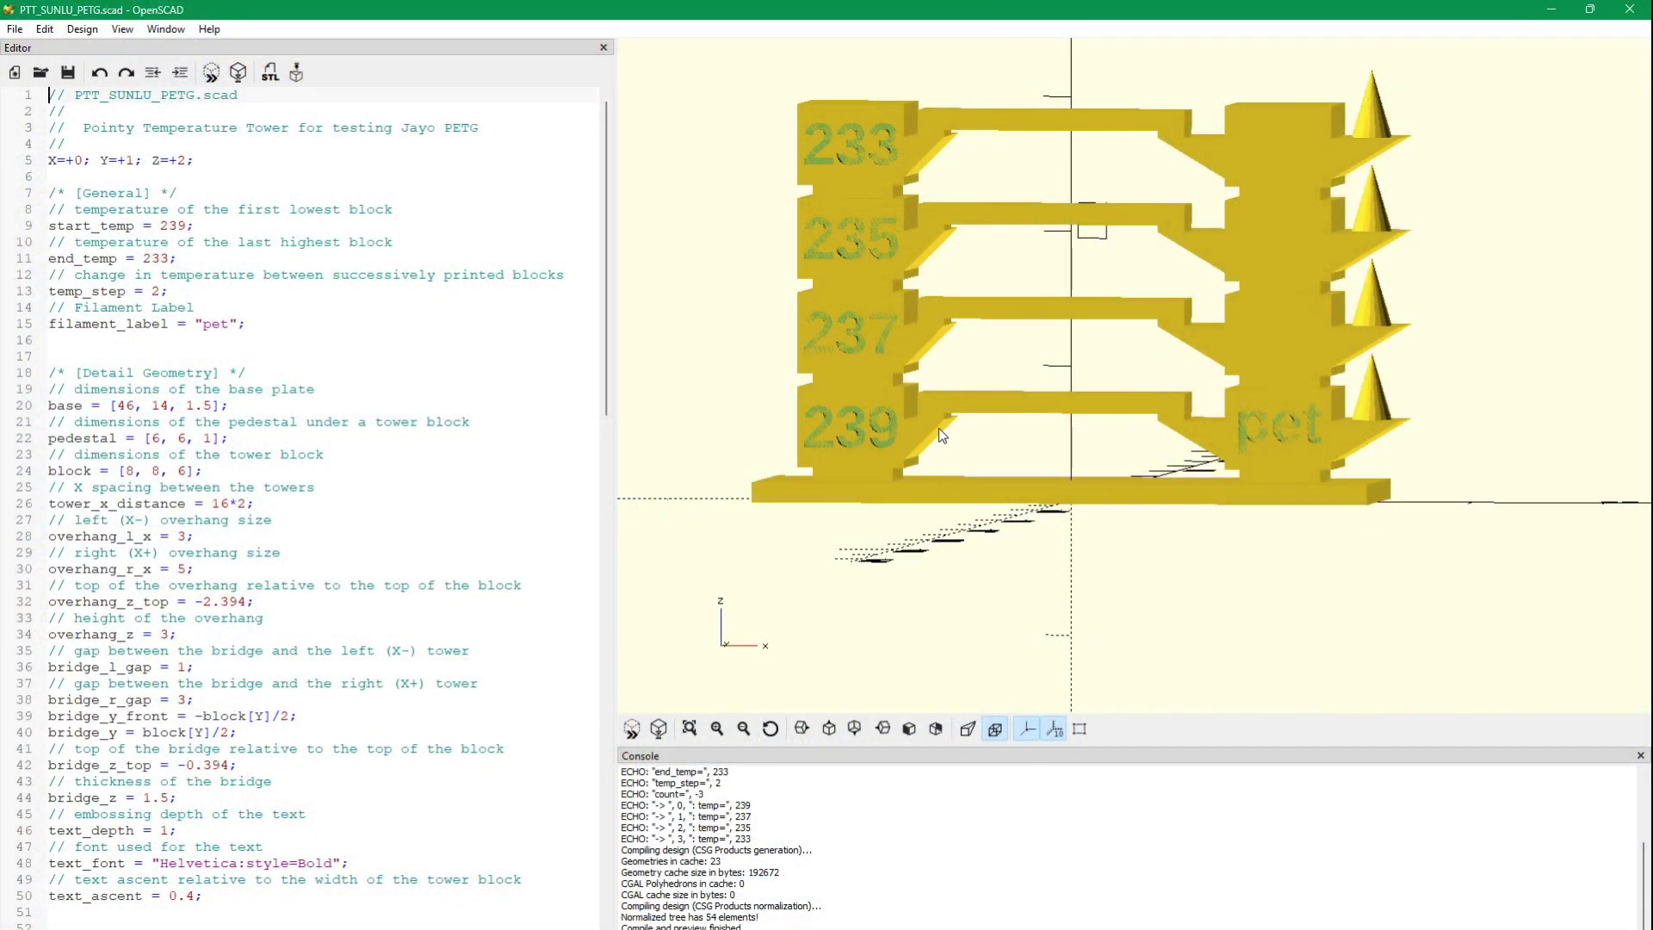
Examine the temperature tower preview from several angles, including its temperature labels, bridges, overhangs and cones.
drag(938, 428, 959, 415)
key(ctrl+4)
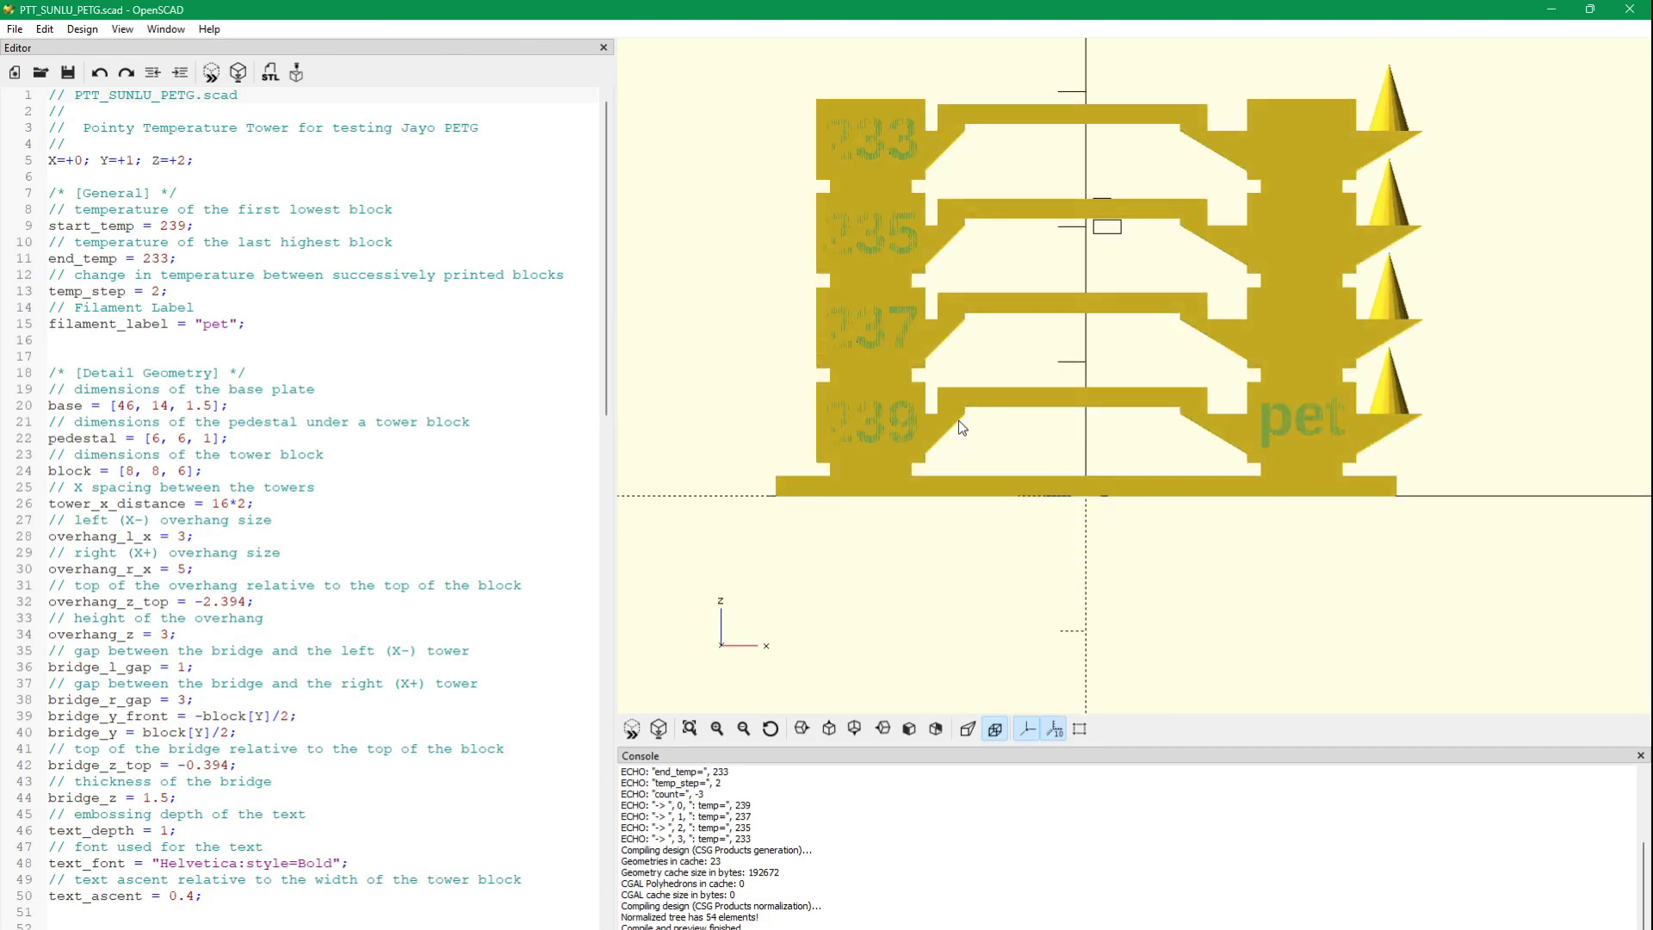
drag(847, 319, 926, 345)
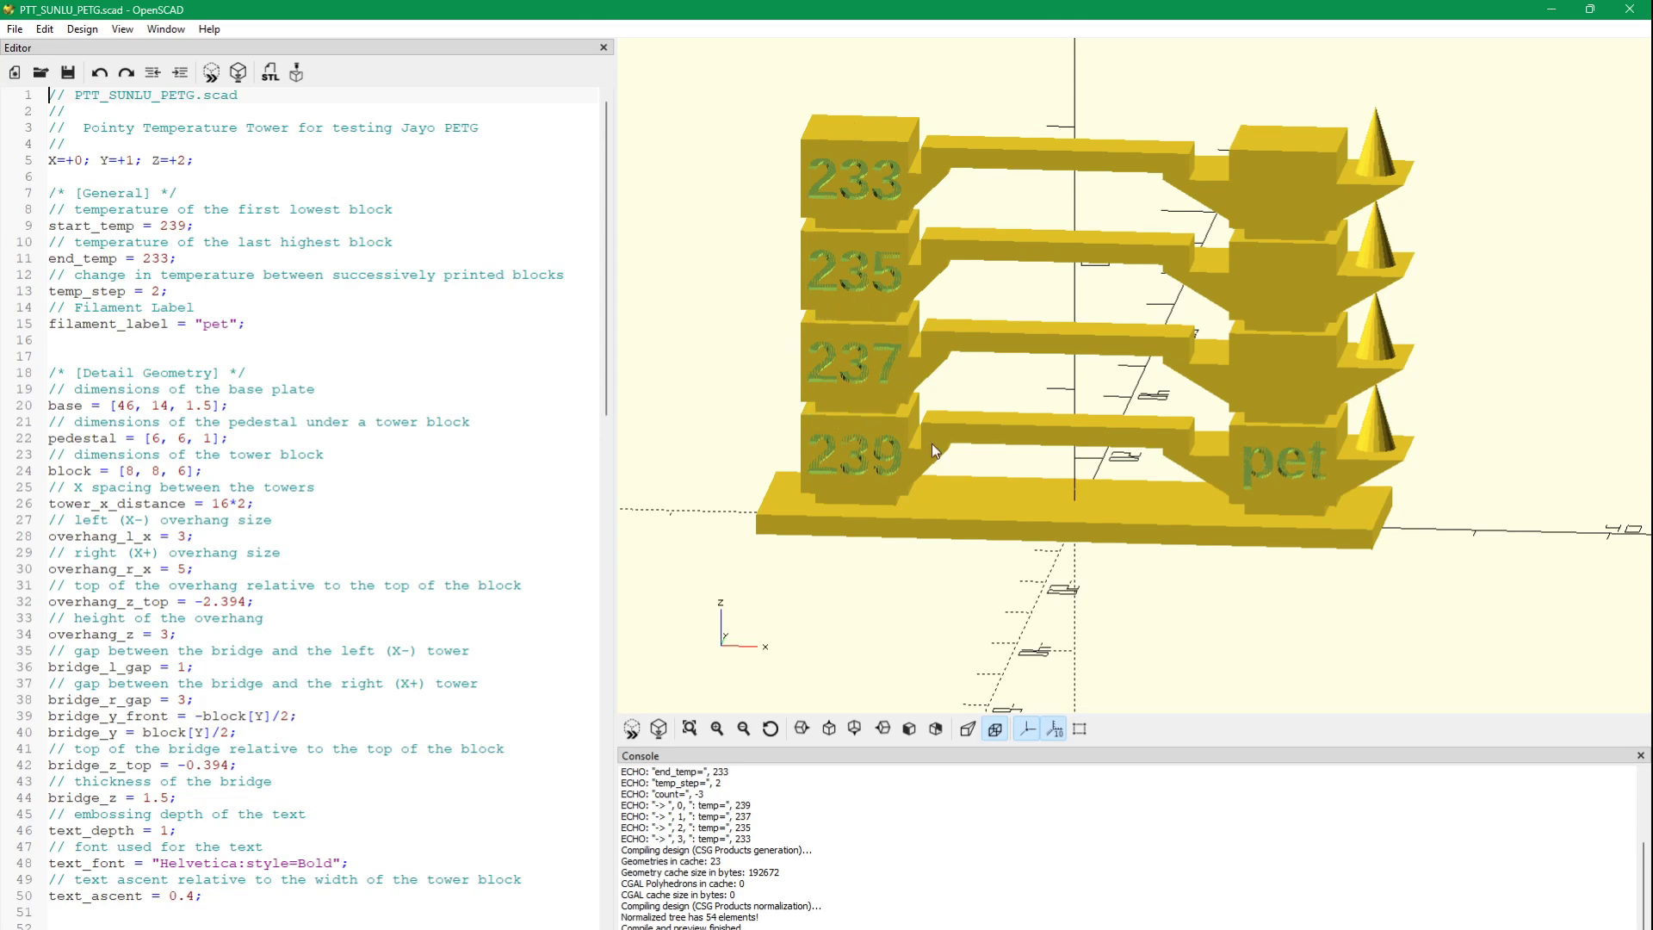
drag(931, 443, 1019, 416)
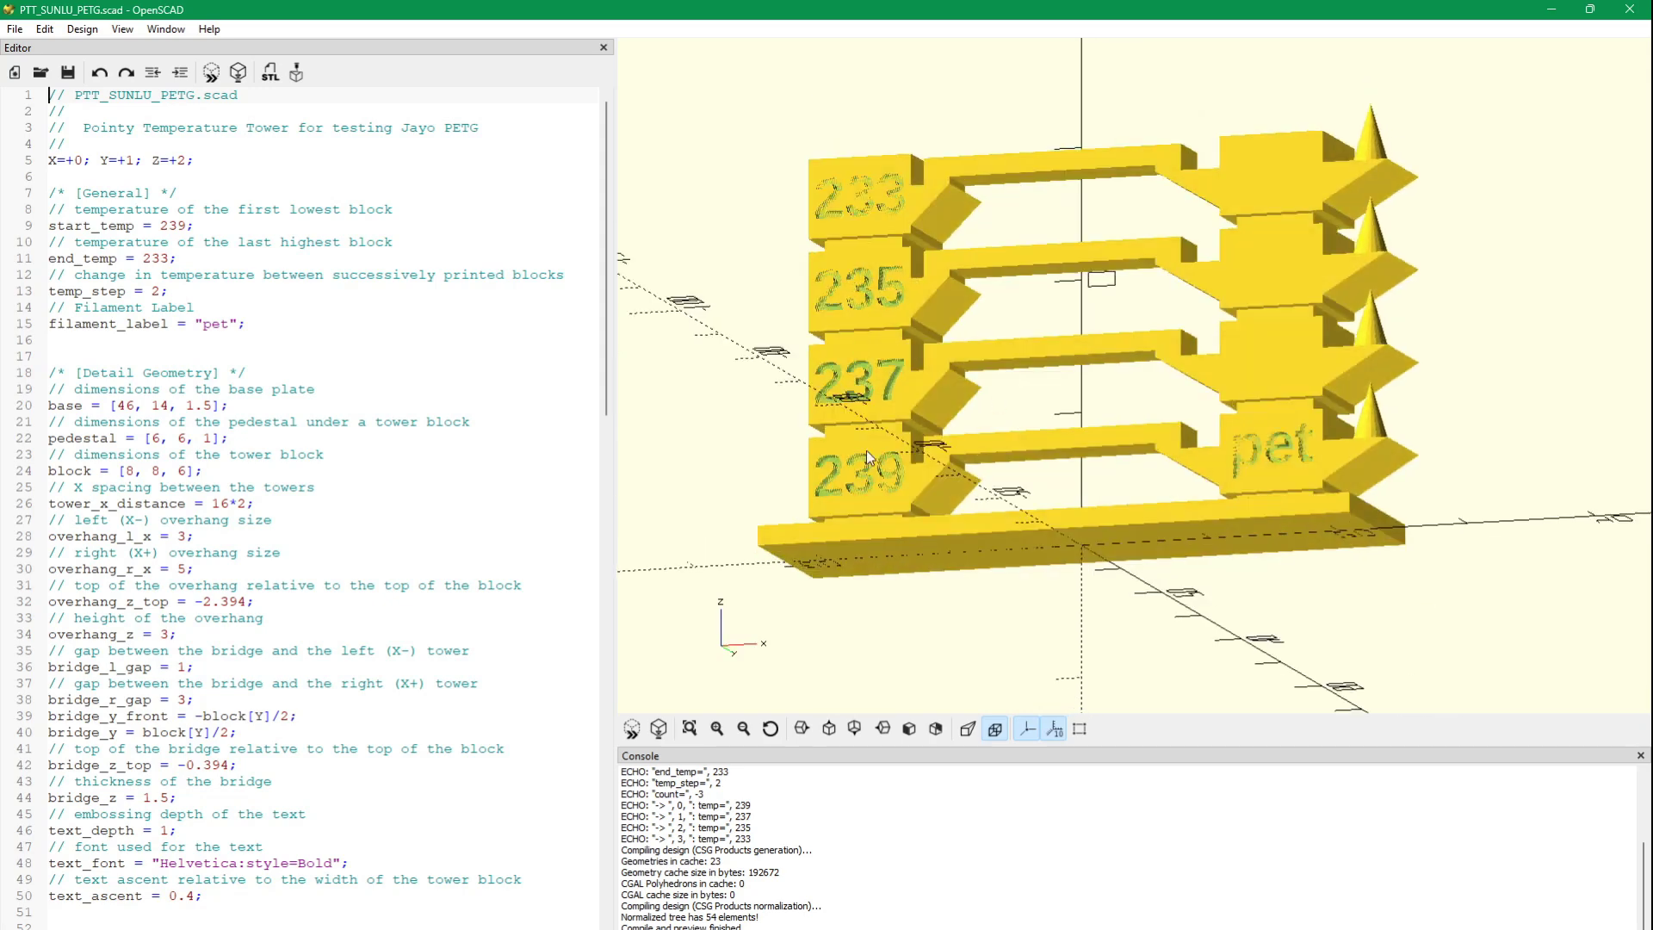
drag(1011, 379, 1052, 421)
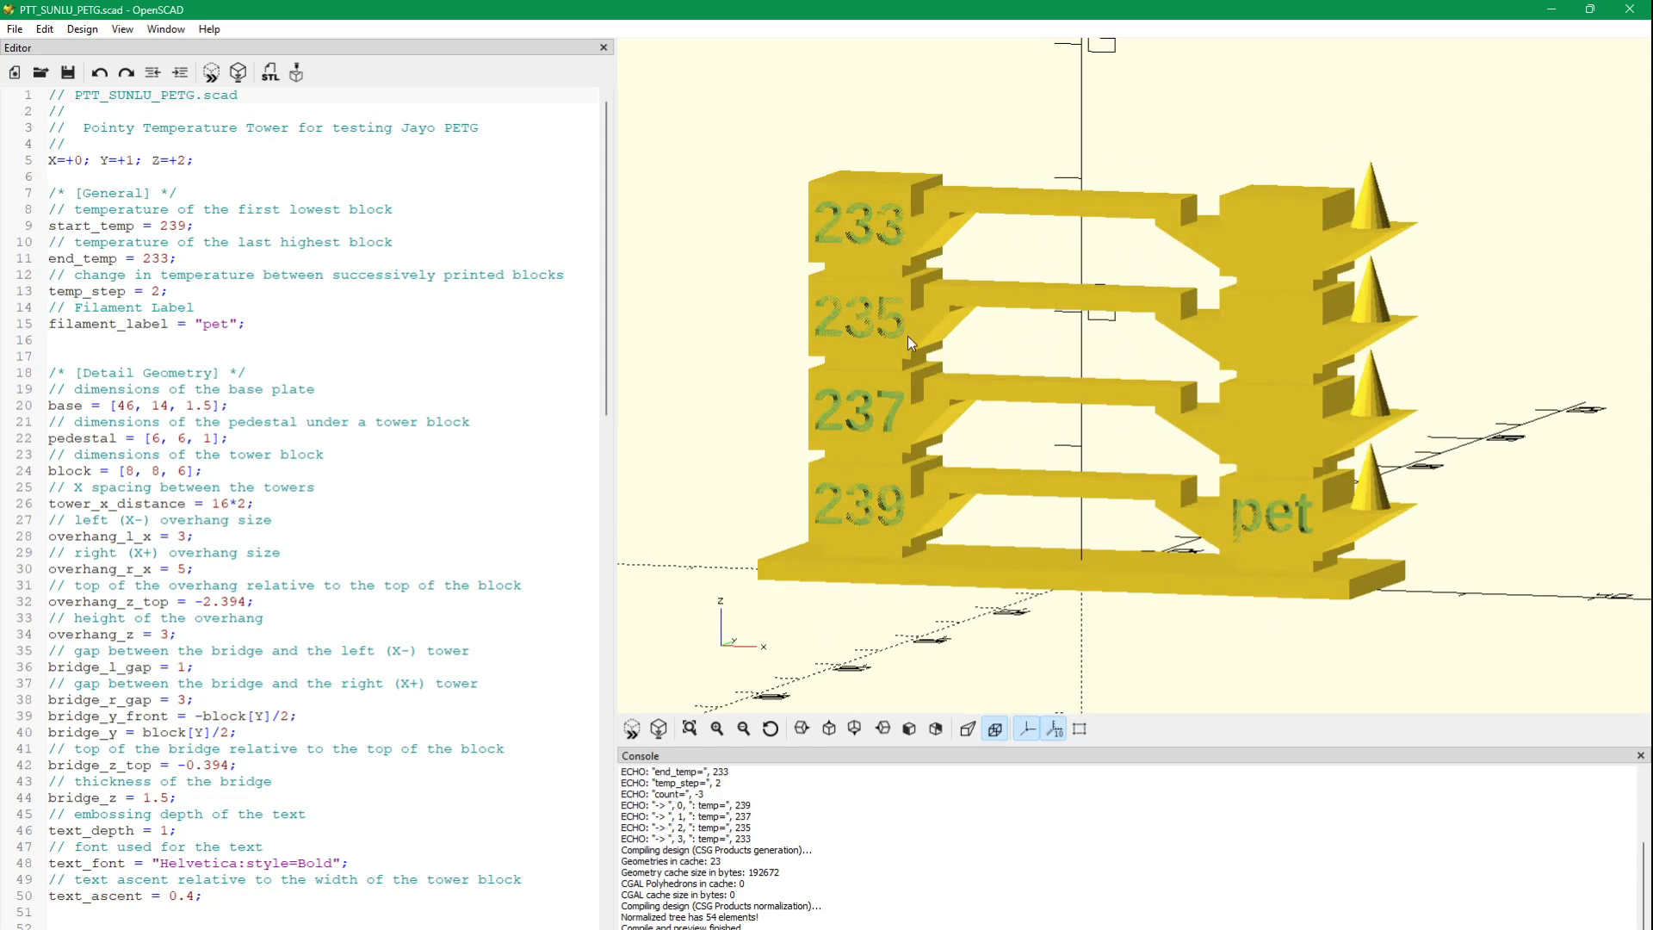
drag(1108, 375, 959, 385)
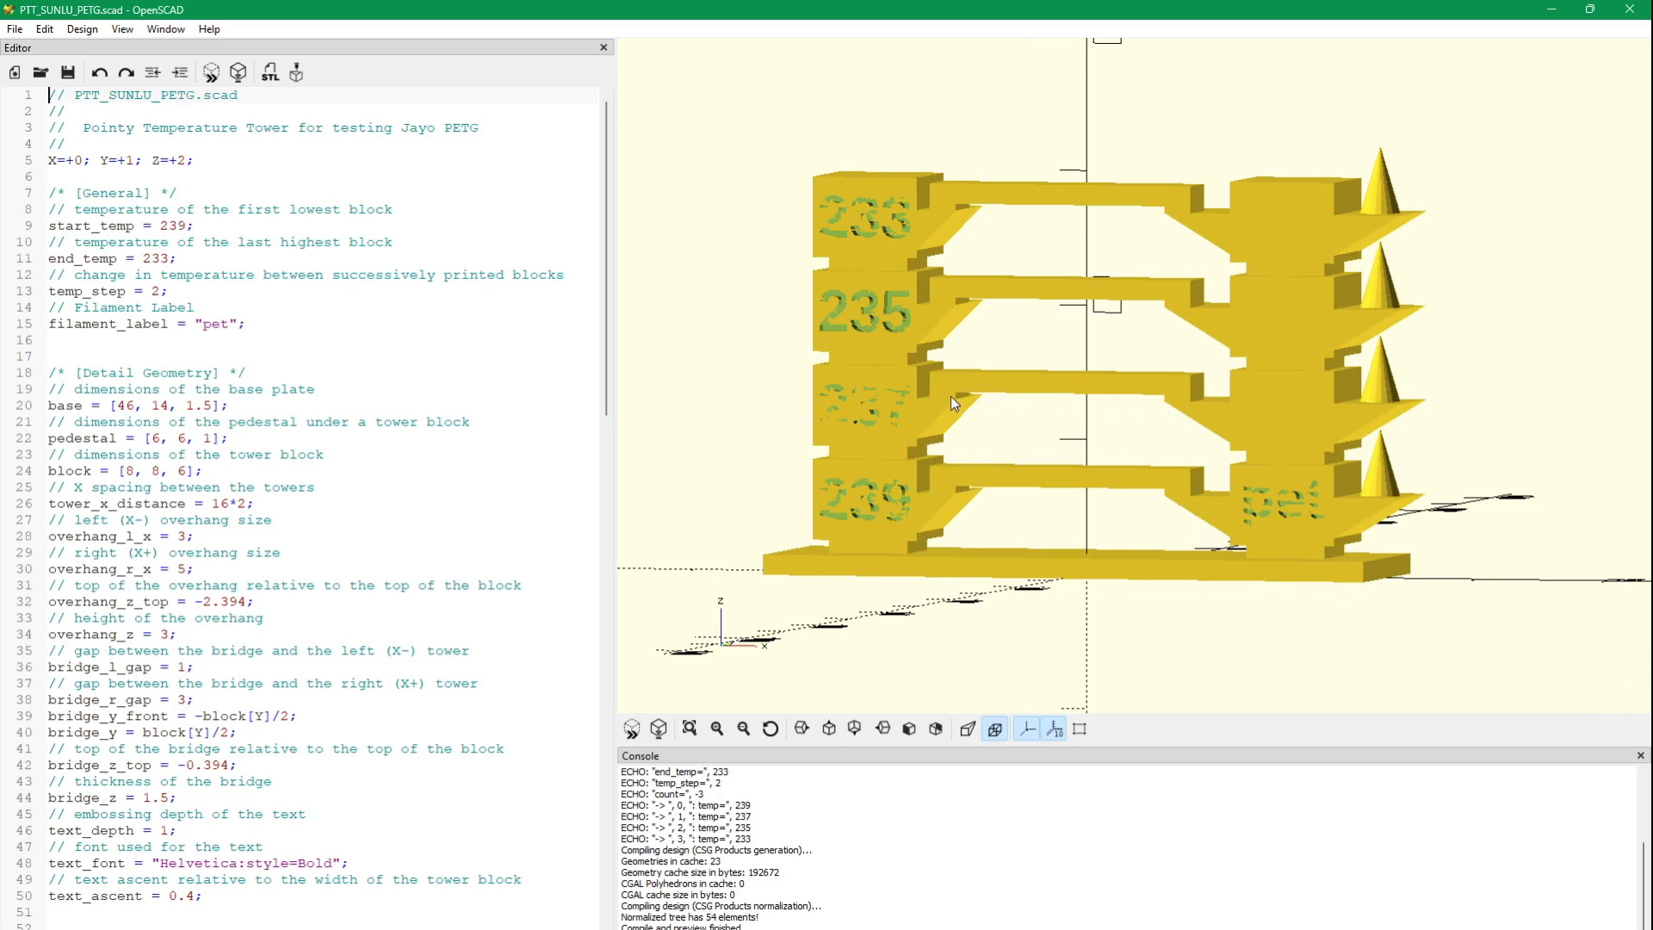
drag(1146, 415, 1124, 407)
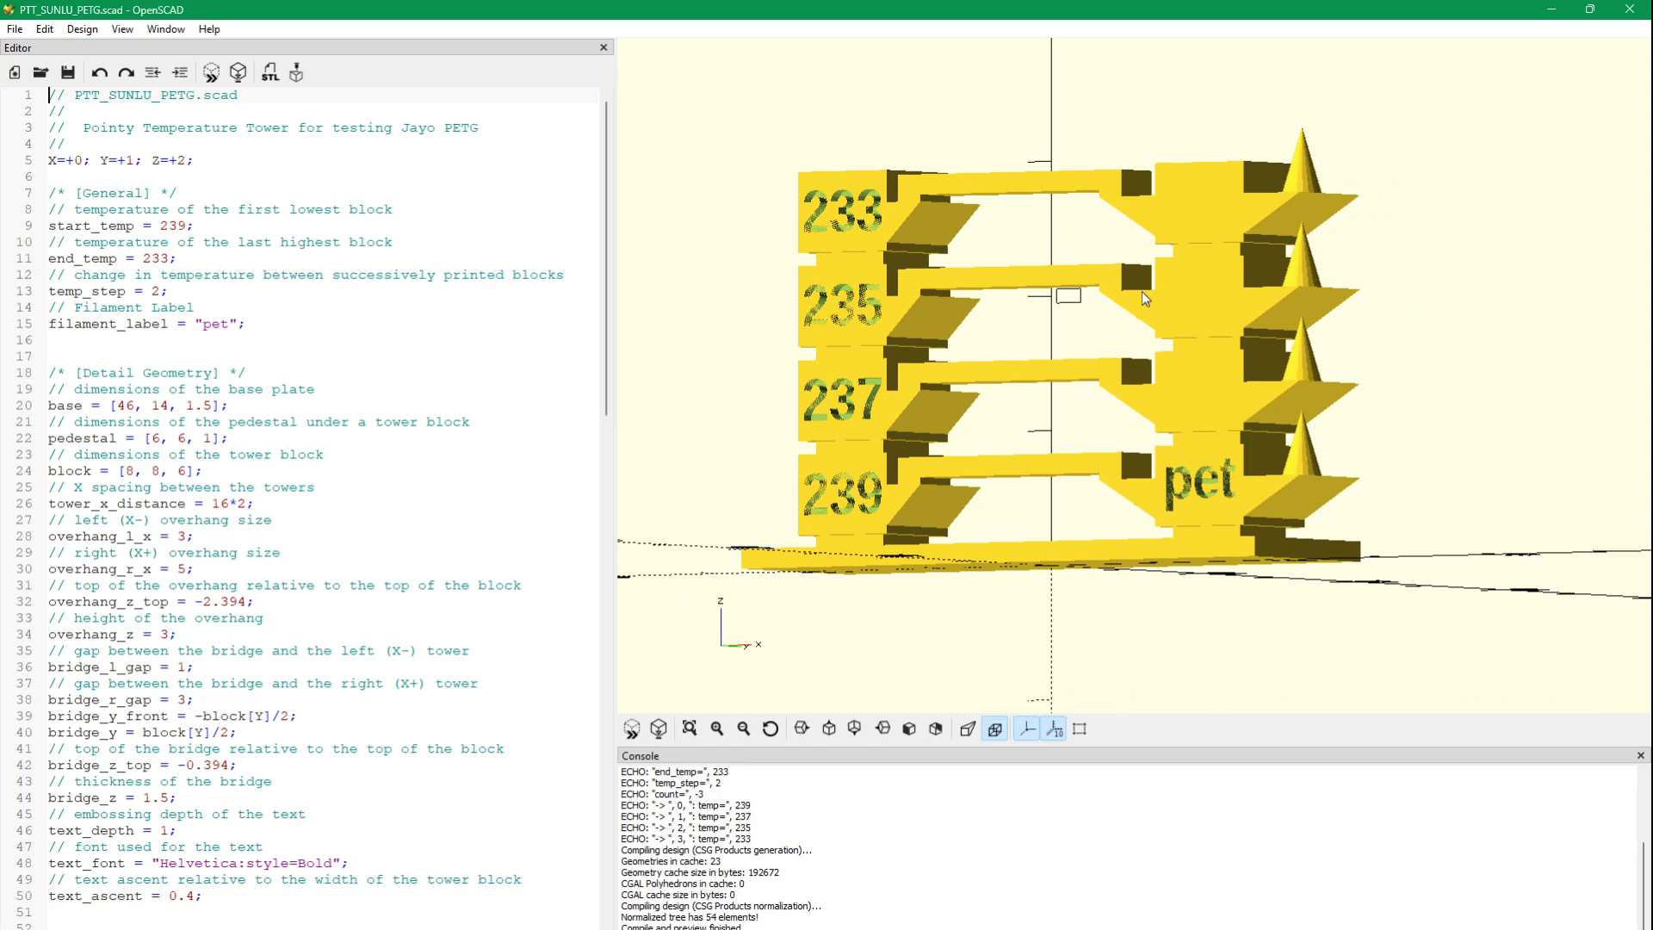
drag(1033, 197, 1238, 331)
right_click(1212, 297)
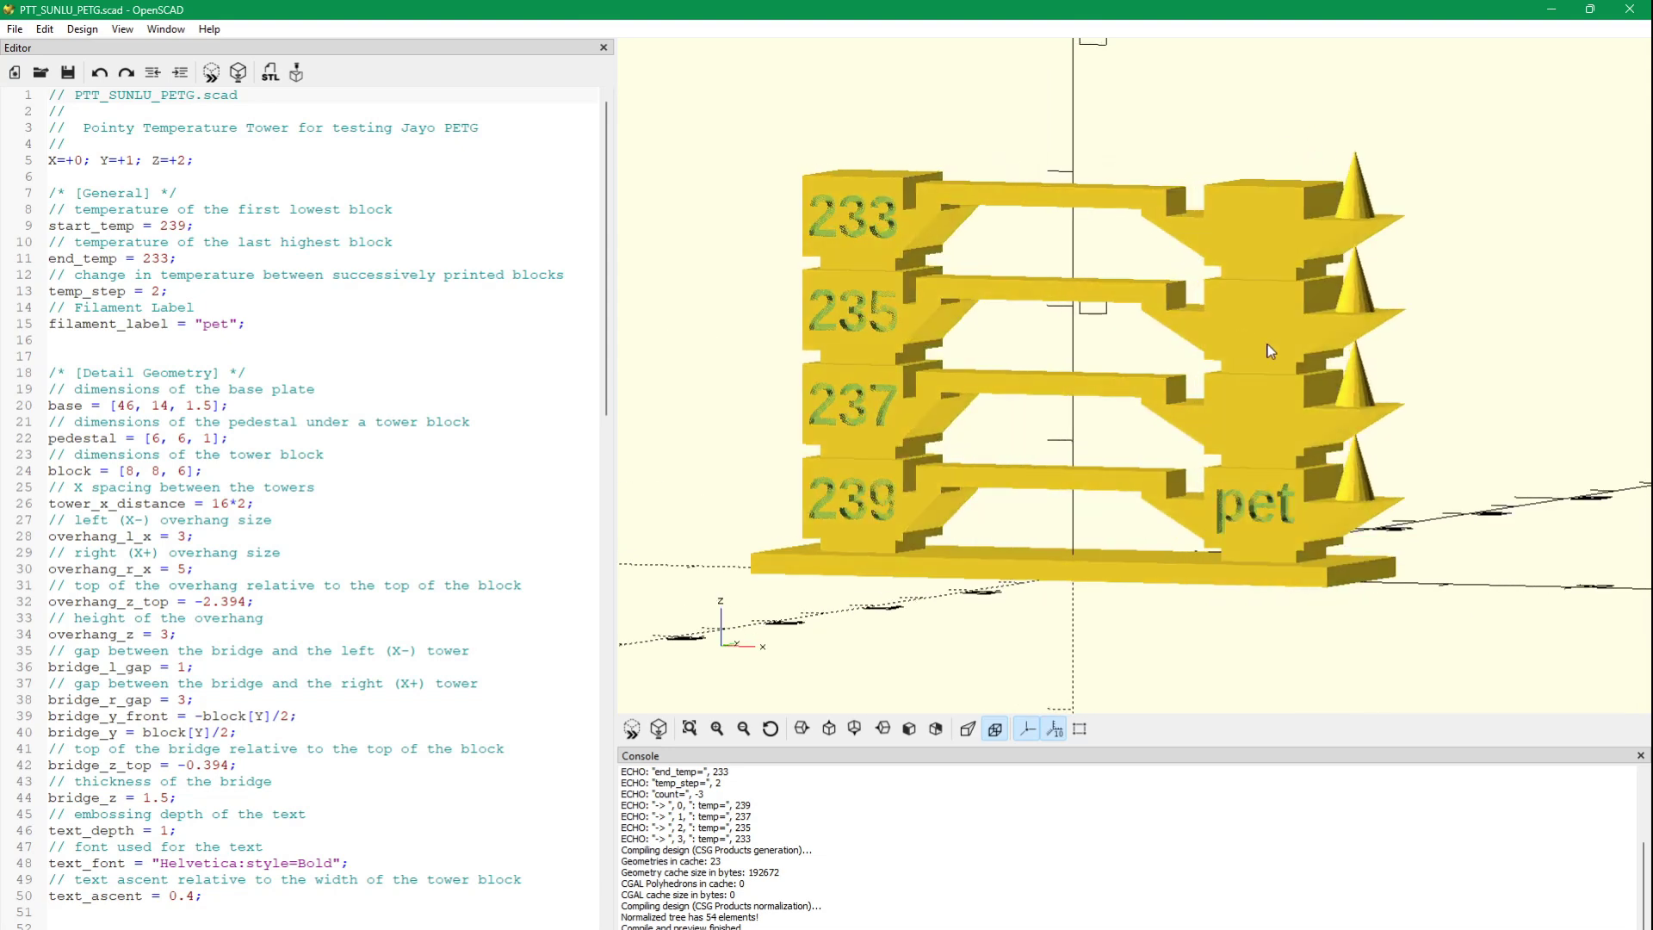
scroll(1351, 441, up, 2)
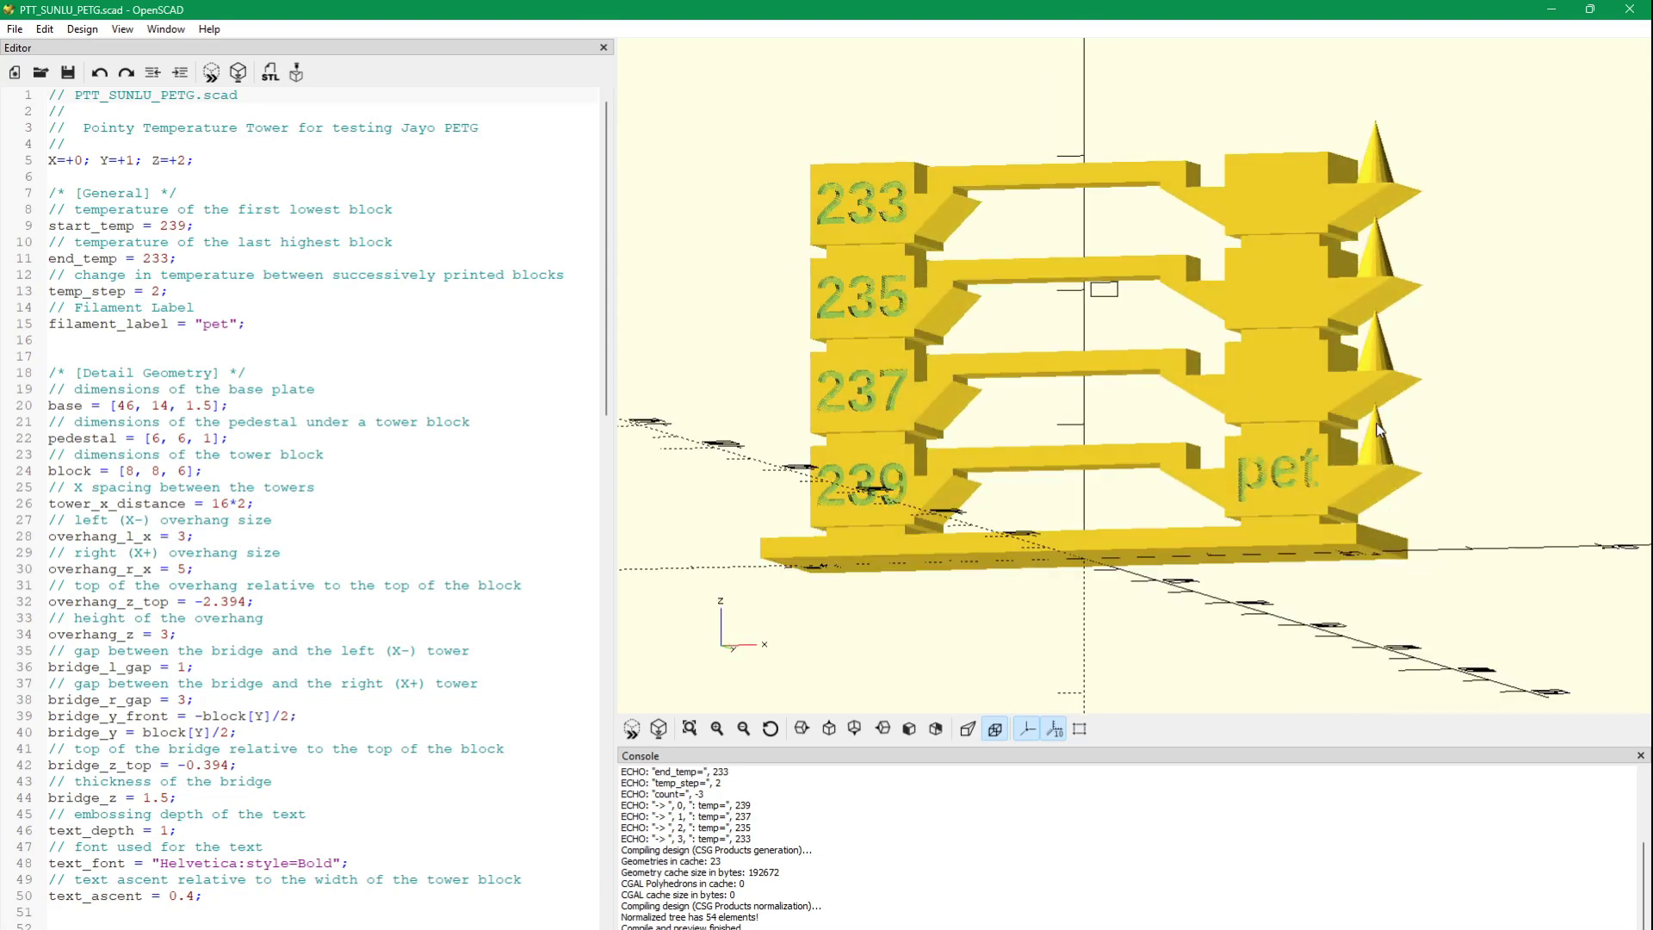
drag(1384, 420, 1368, 444)
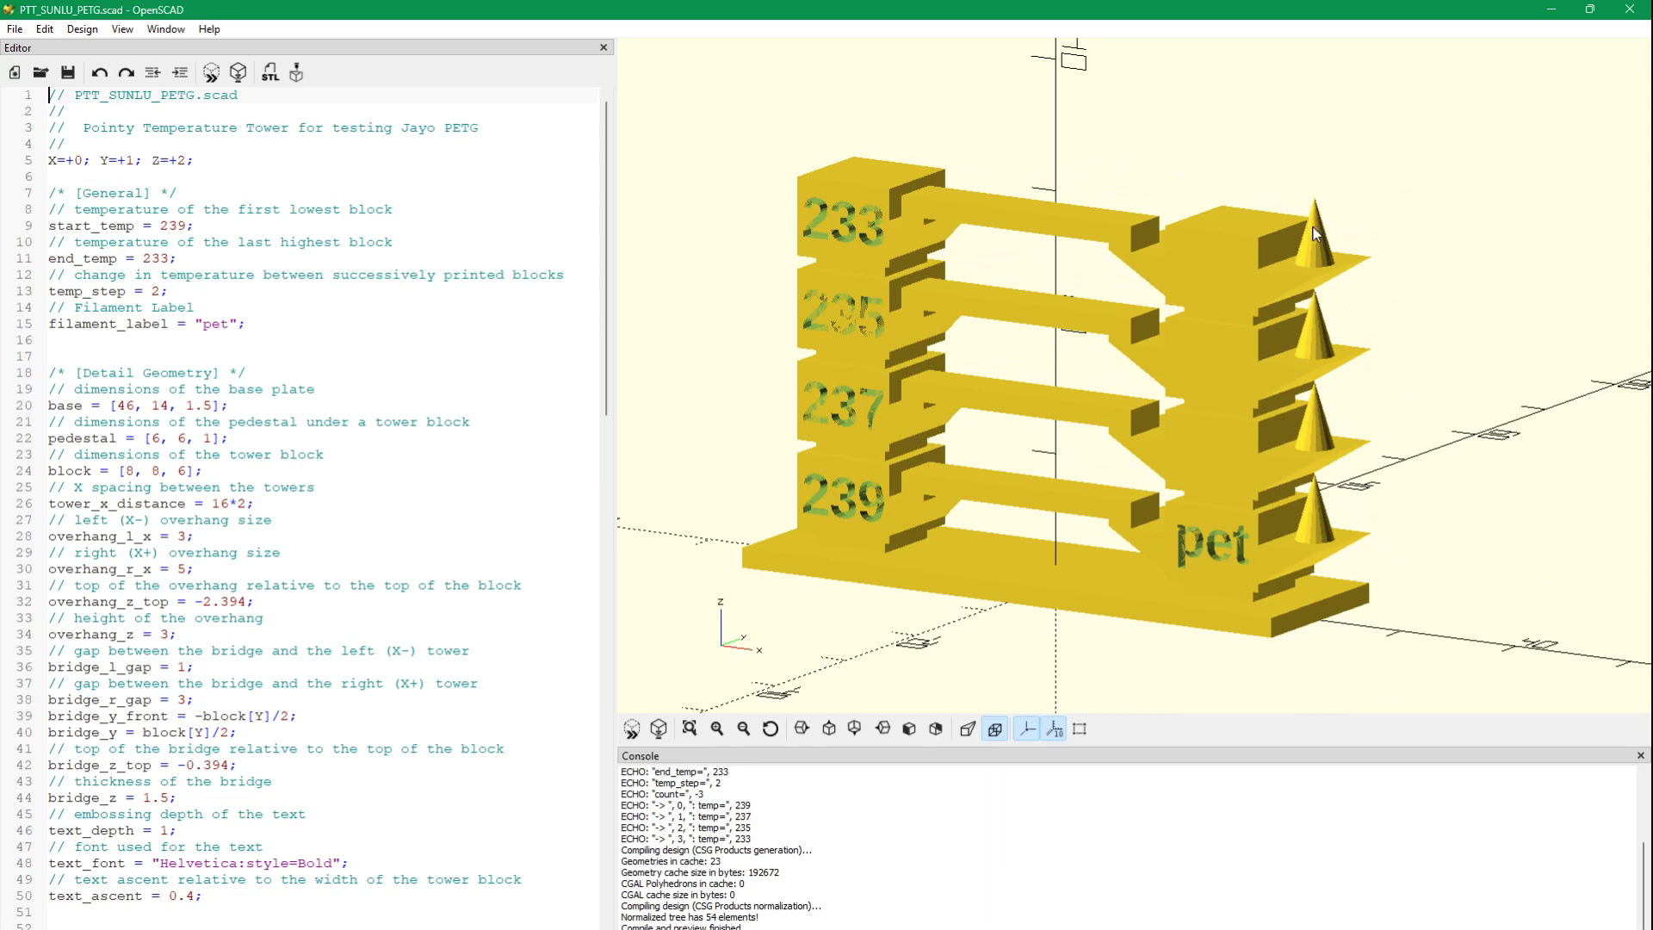
drag(1318, 260, 1387, 193)
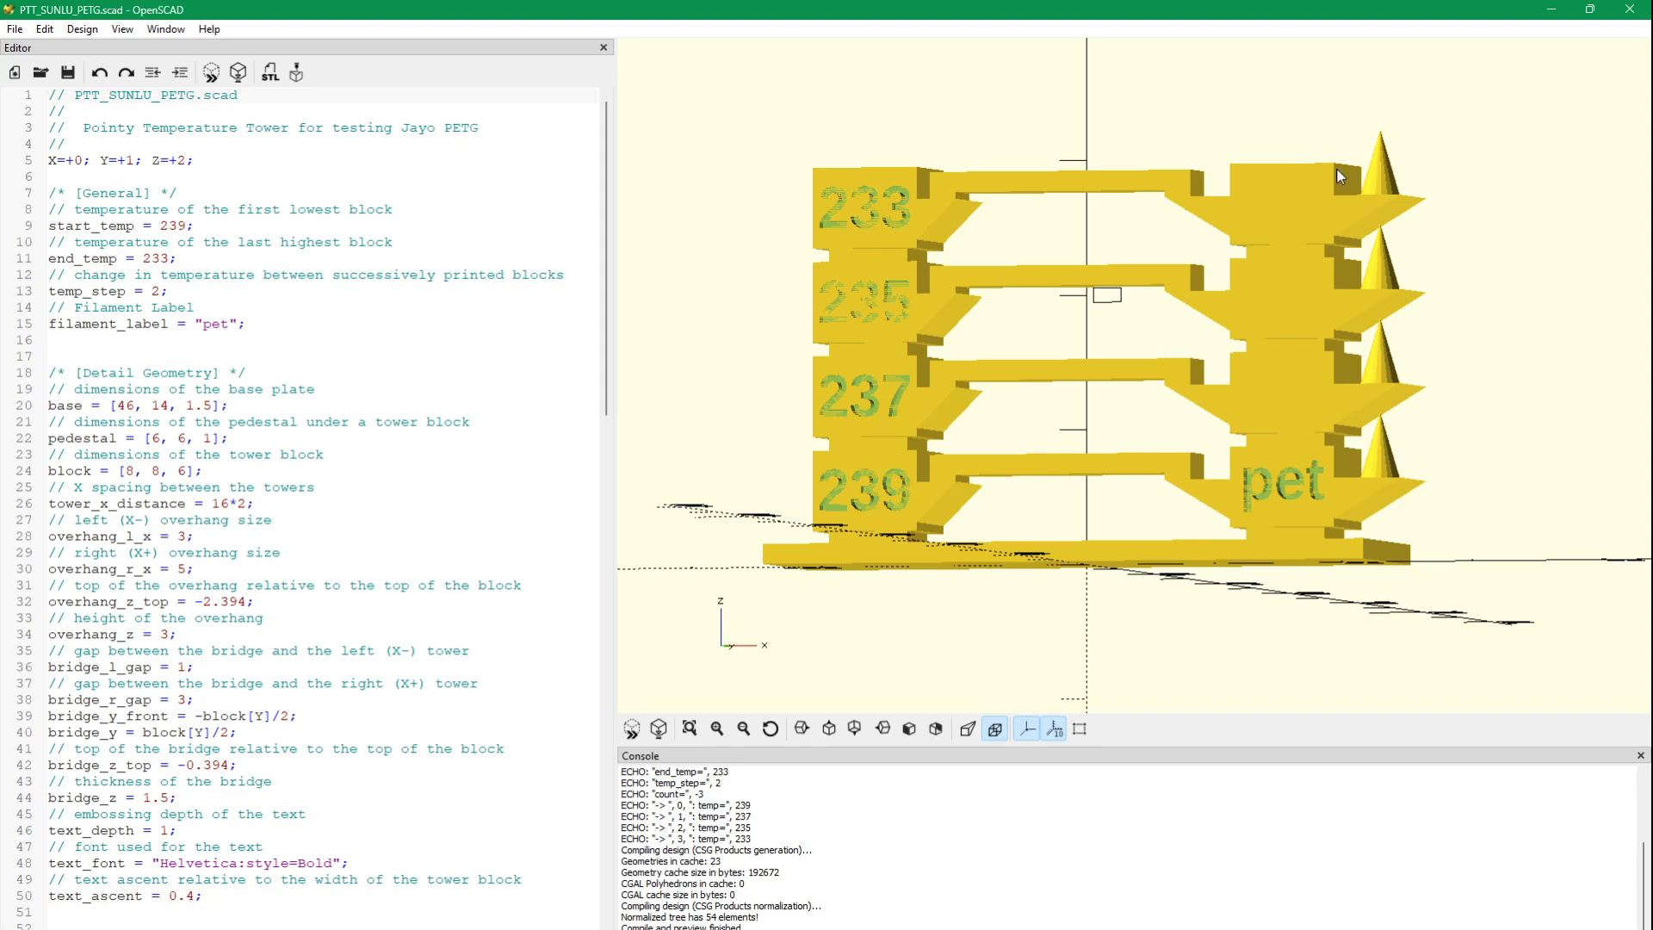
drag(1339, 174, 1324, 211)
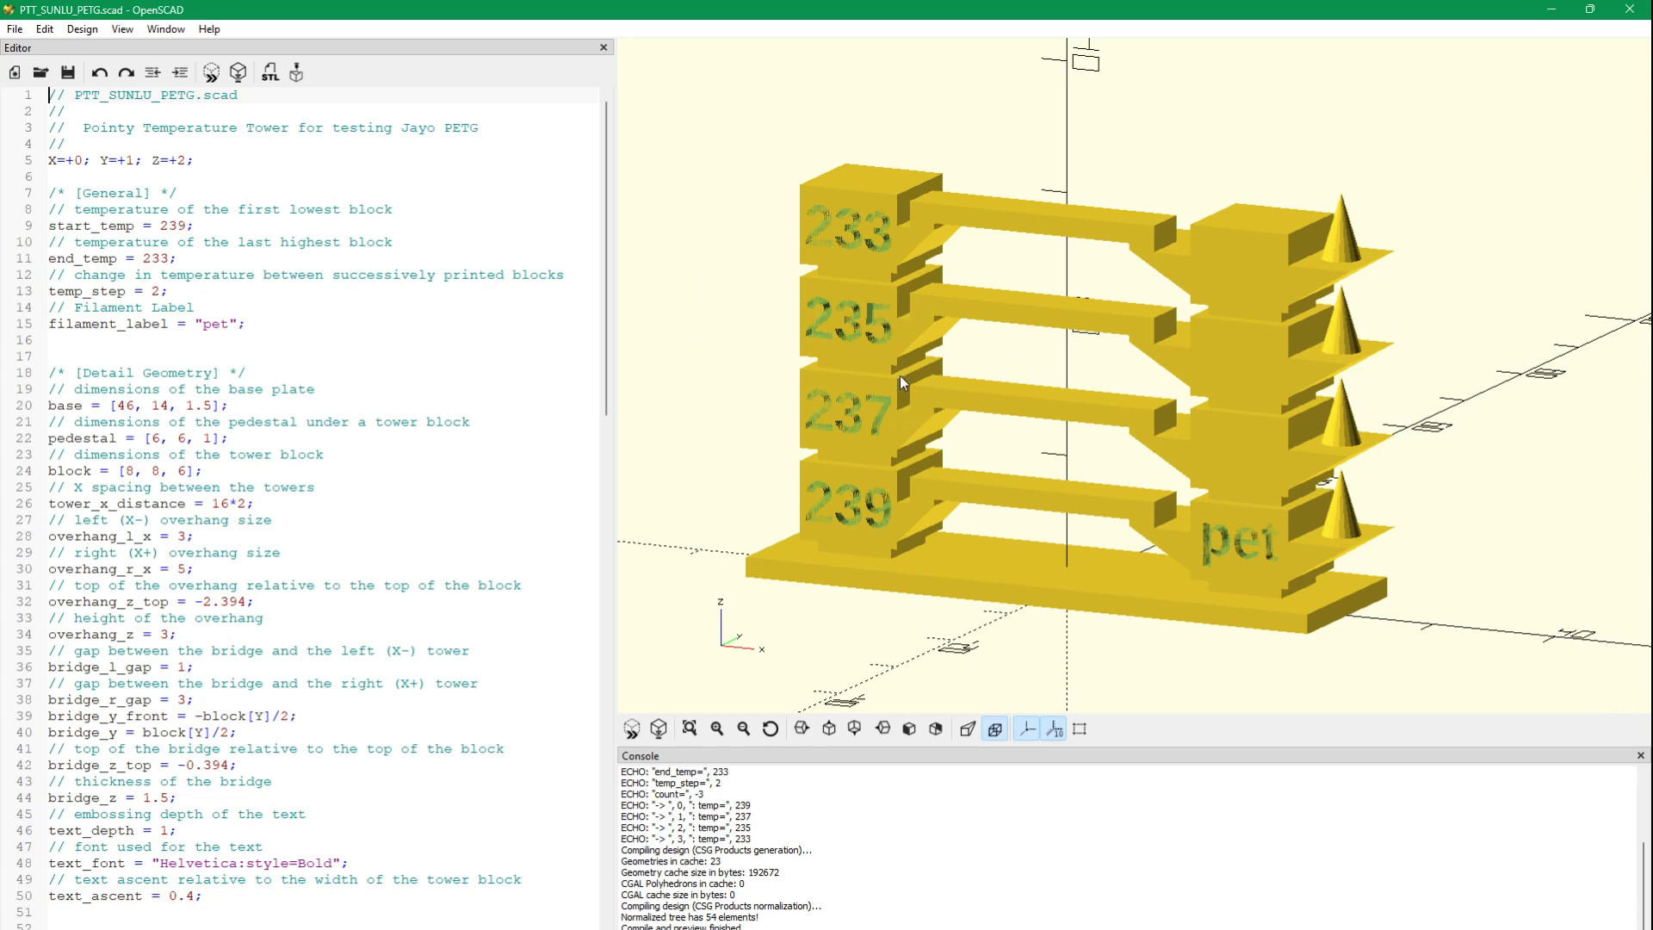
mouse_move(865, 370)
mouse_down()
mouse_move(814, 379)
mouse_move(839, 382)
mouse_up()
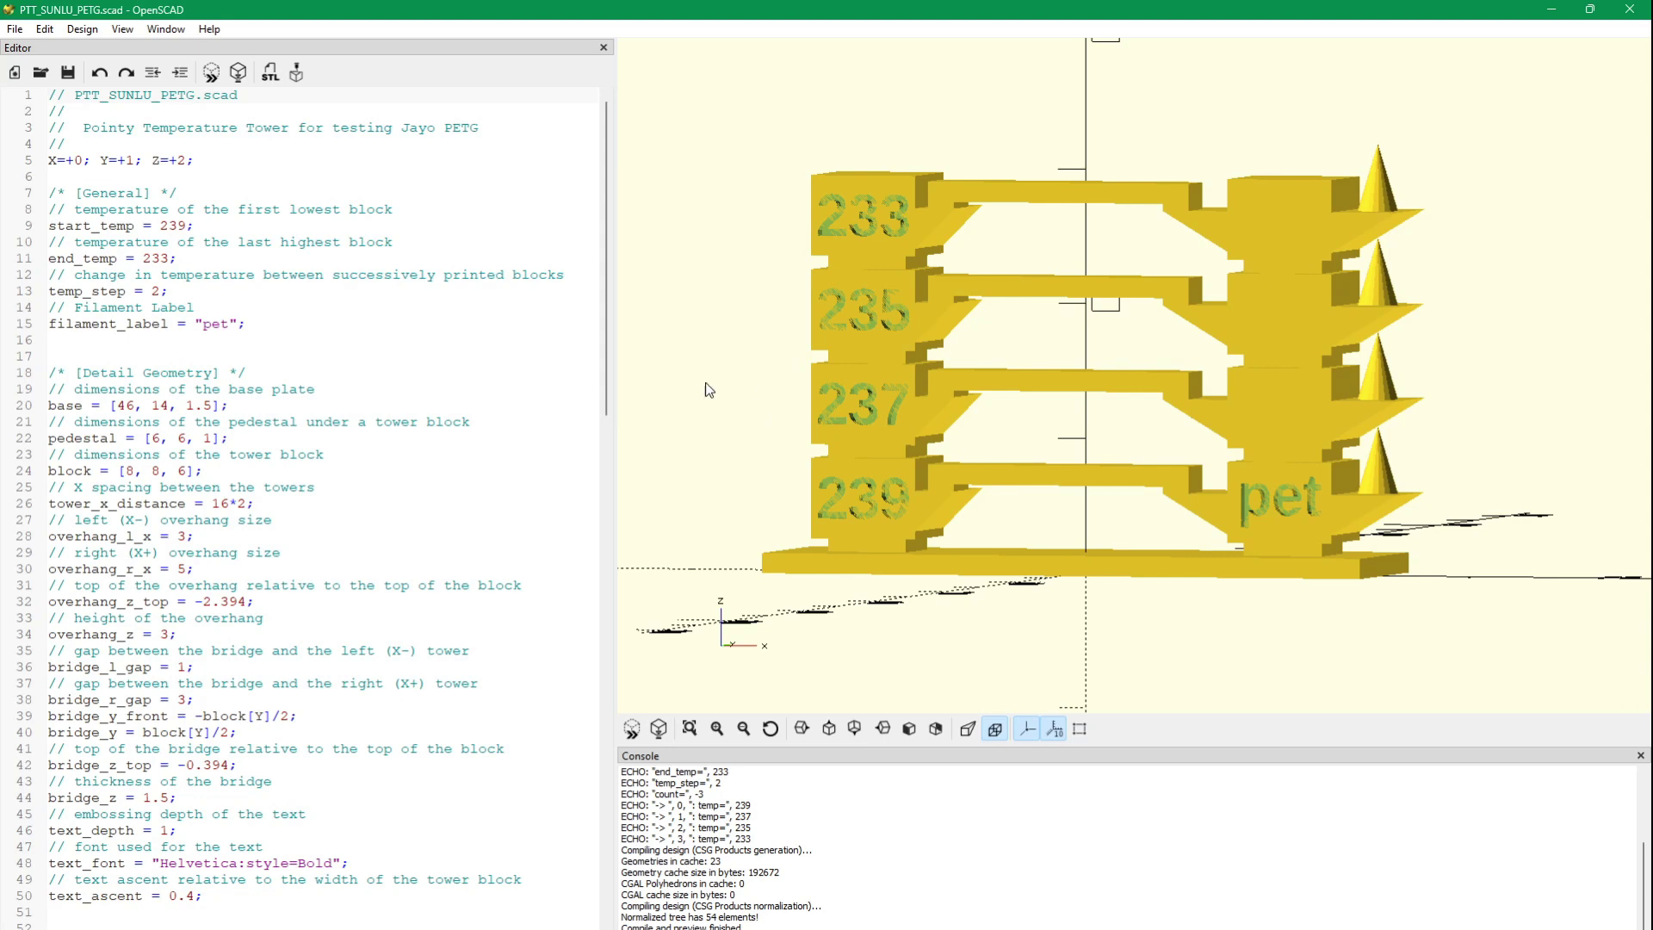
Render the full temperature tower geometry and inspect the rendered model.
click(240, 75)
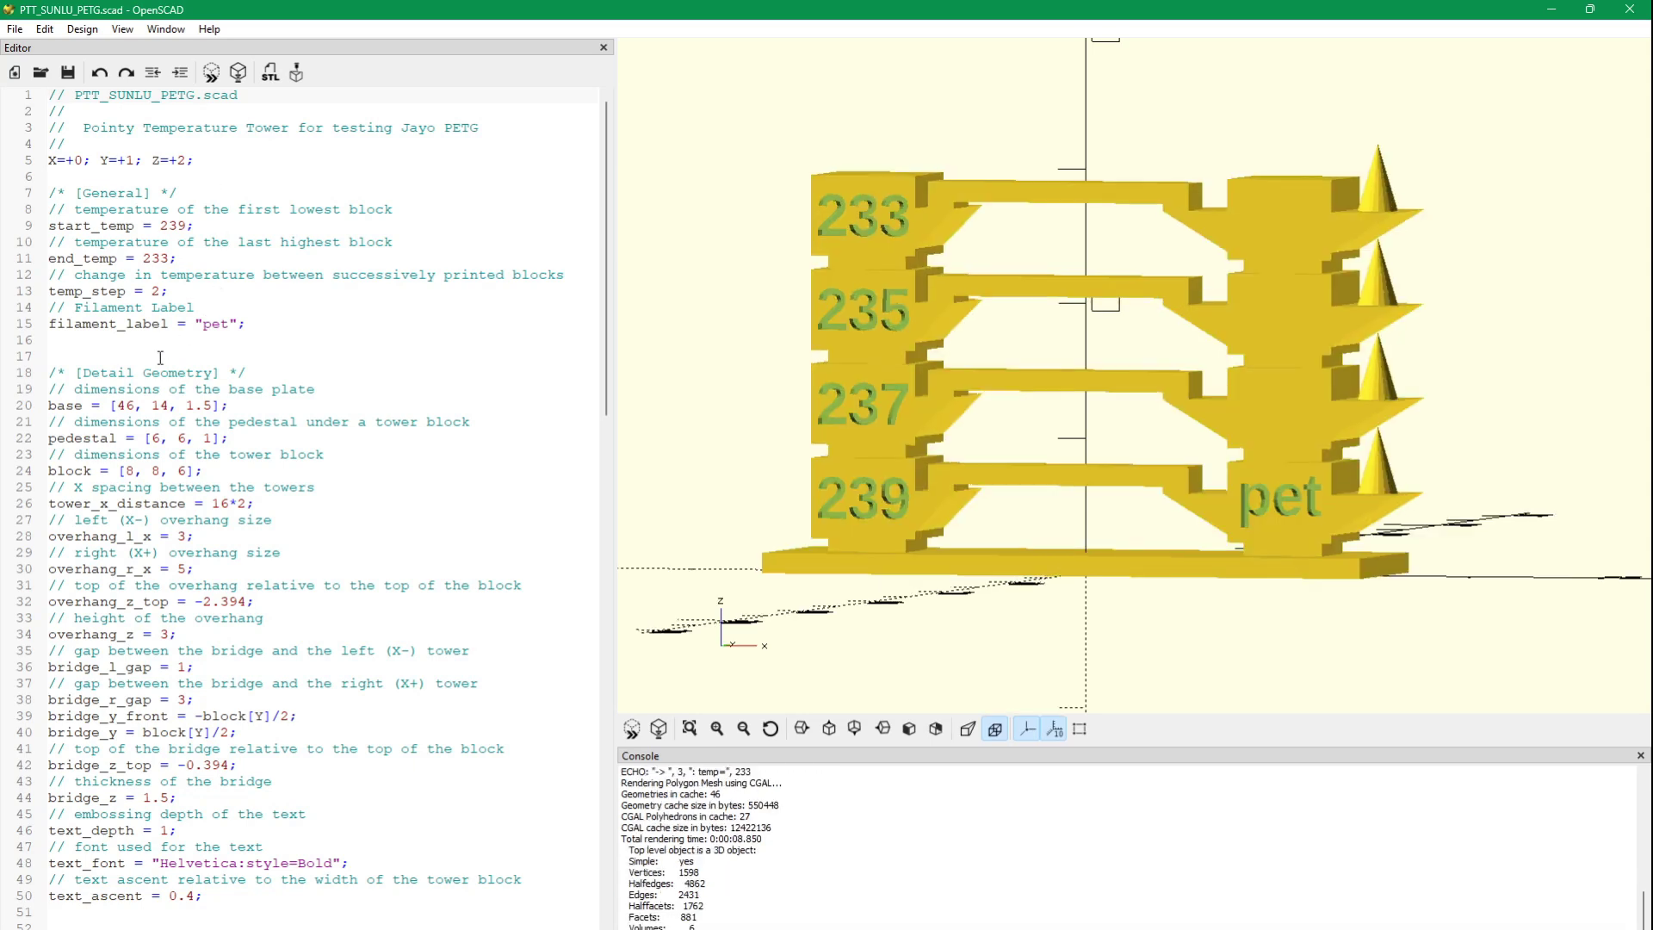
drag(957, 358, 1012, 349)
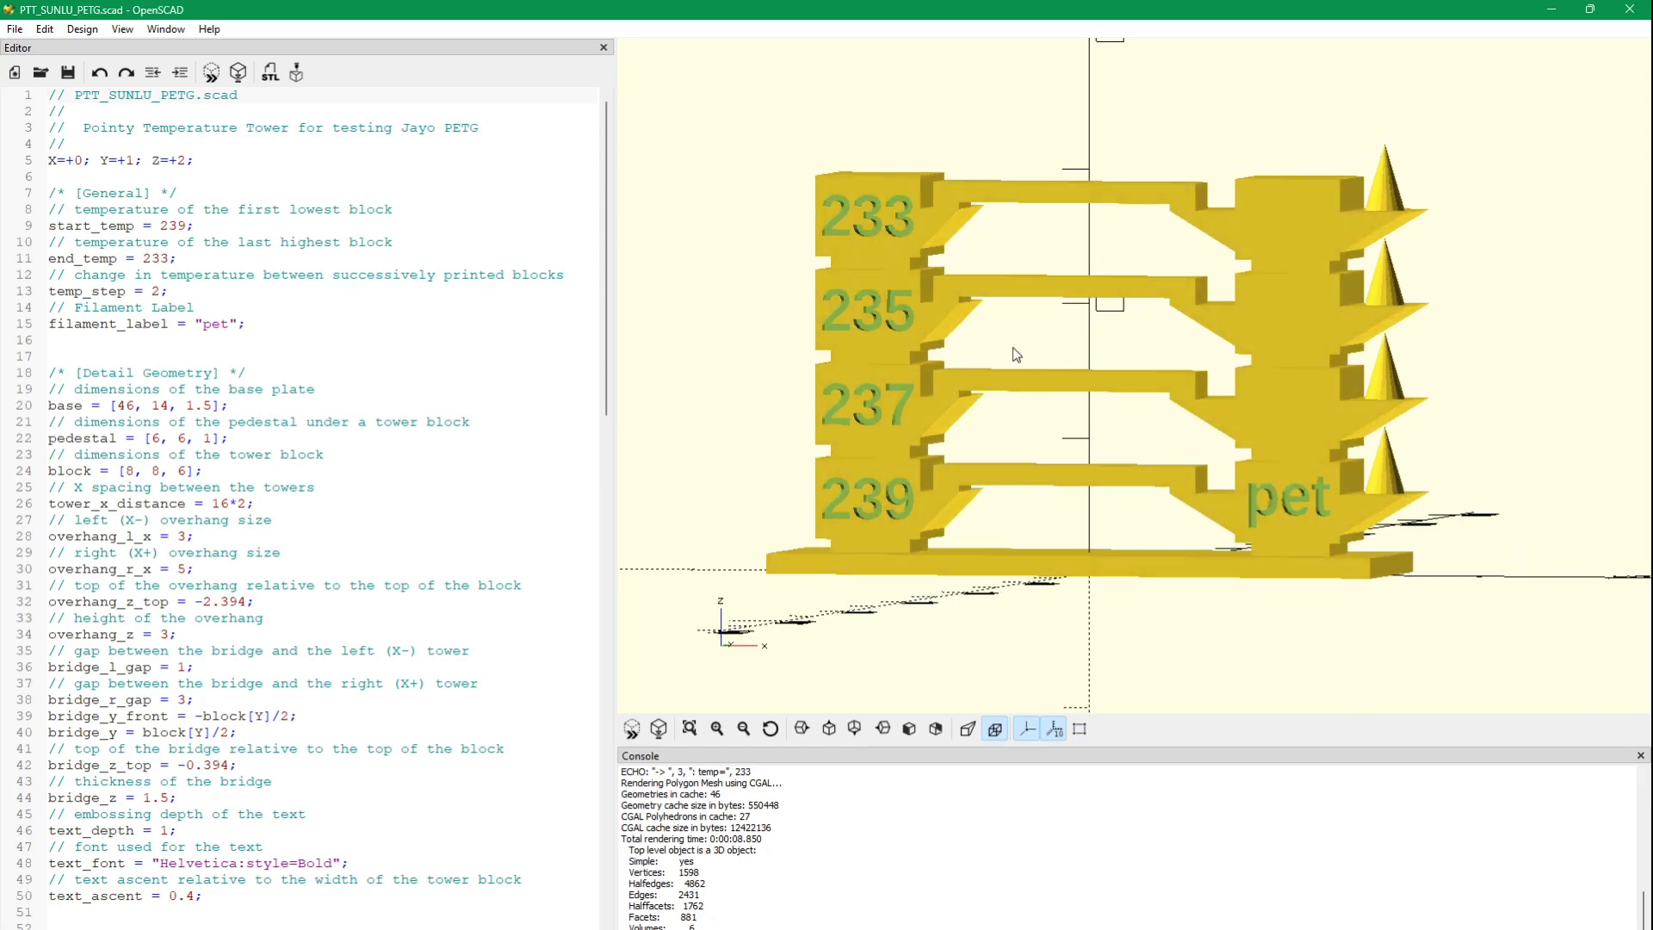
drag(1017, 339, 1021, 334)
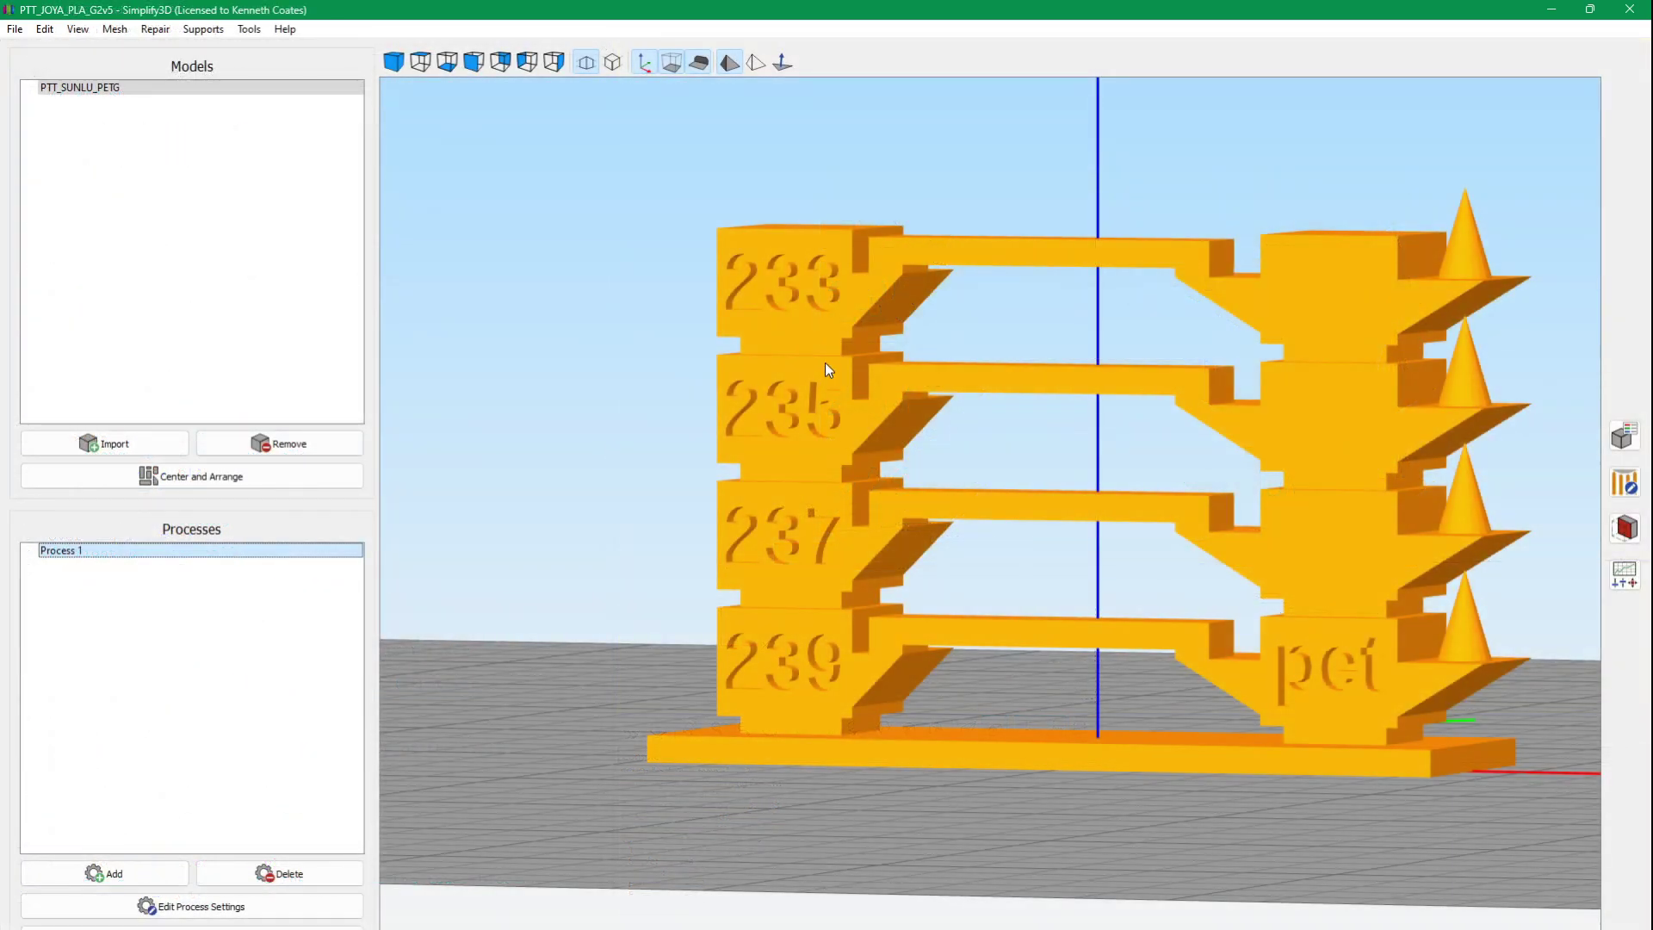
In Simplify3D, view the imported tower and check the program's version information.
drag(816, 421, 851, 446)
scroll(899, 454, down, 2)
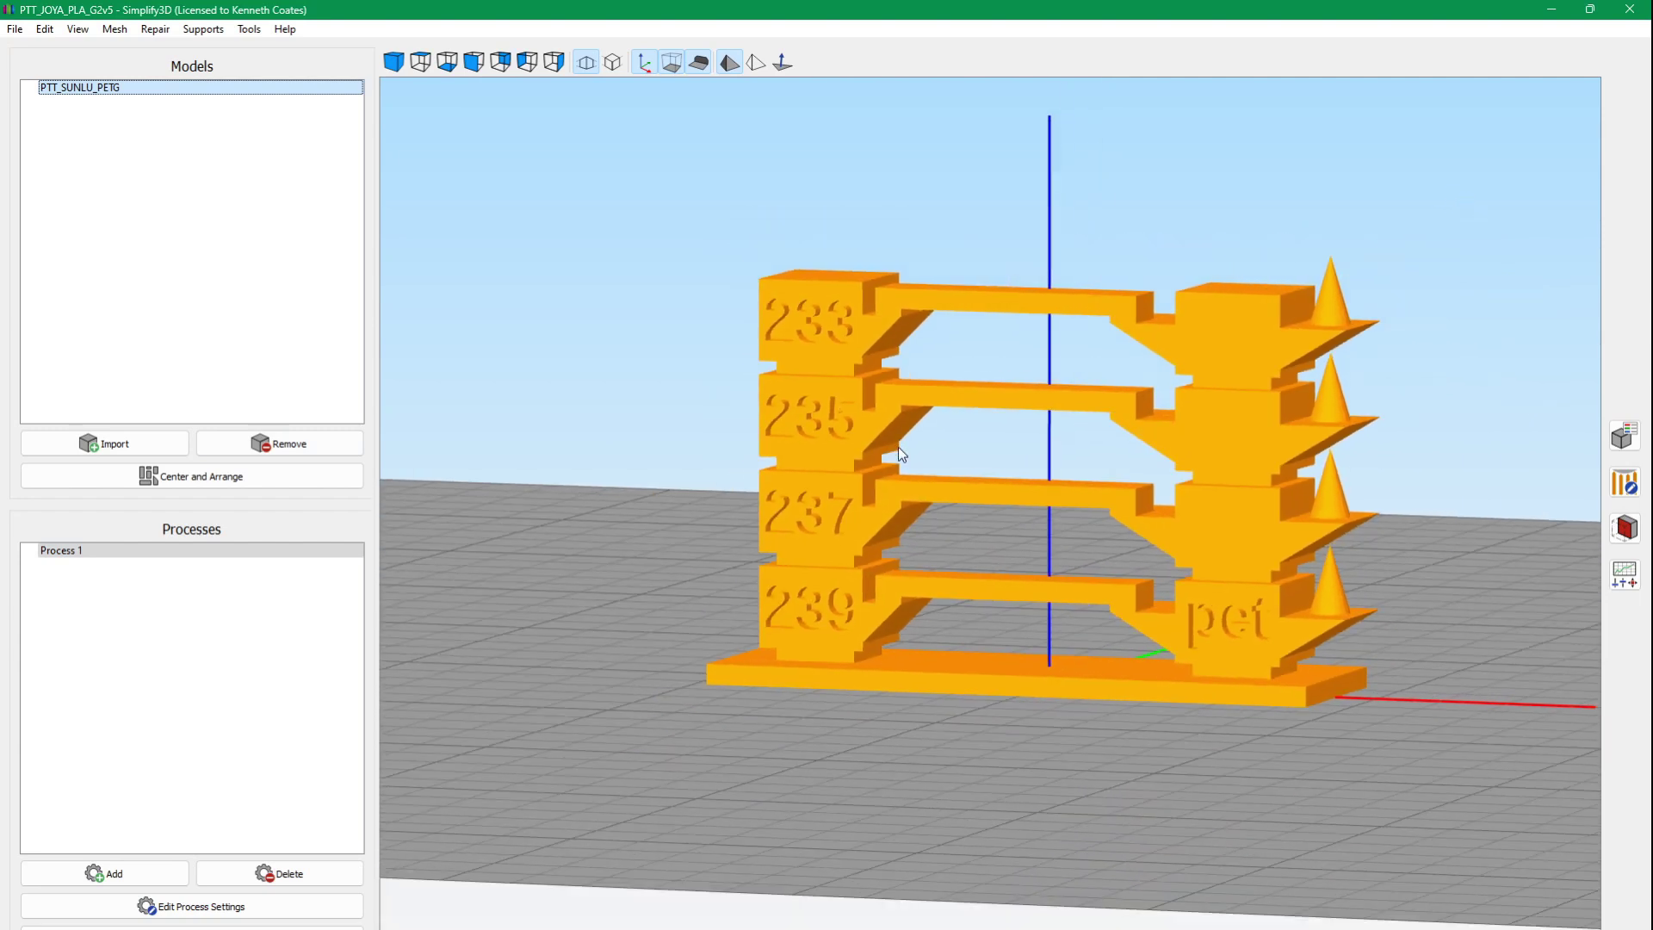
click(284, 29)
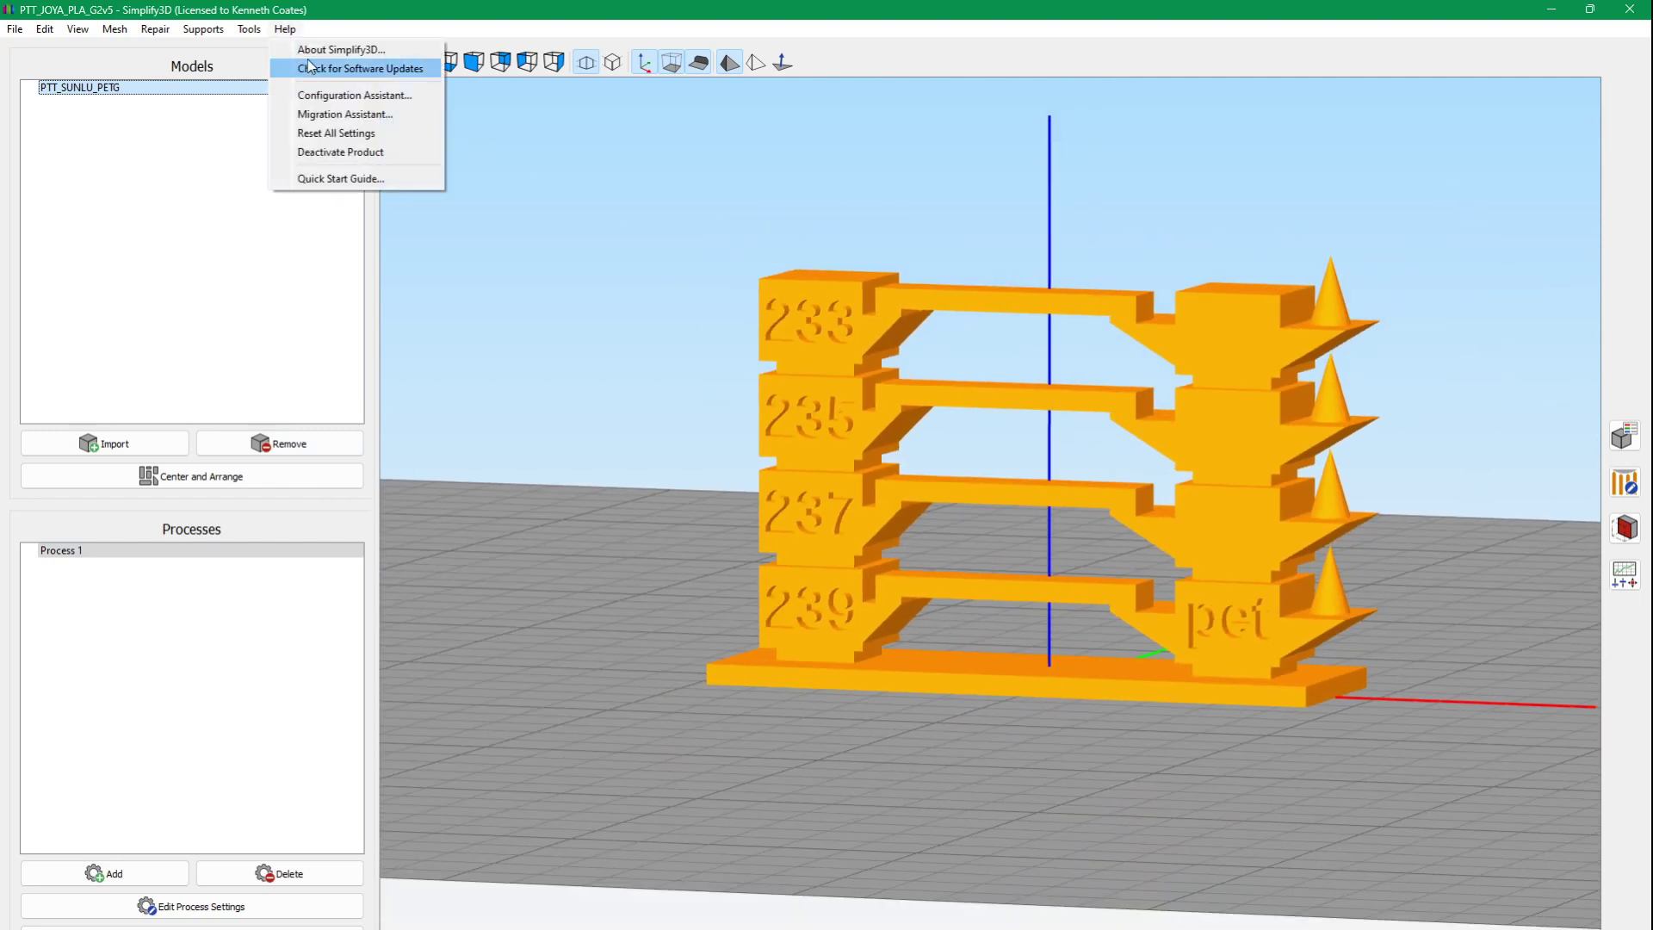
click(310, 50)
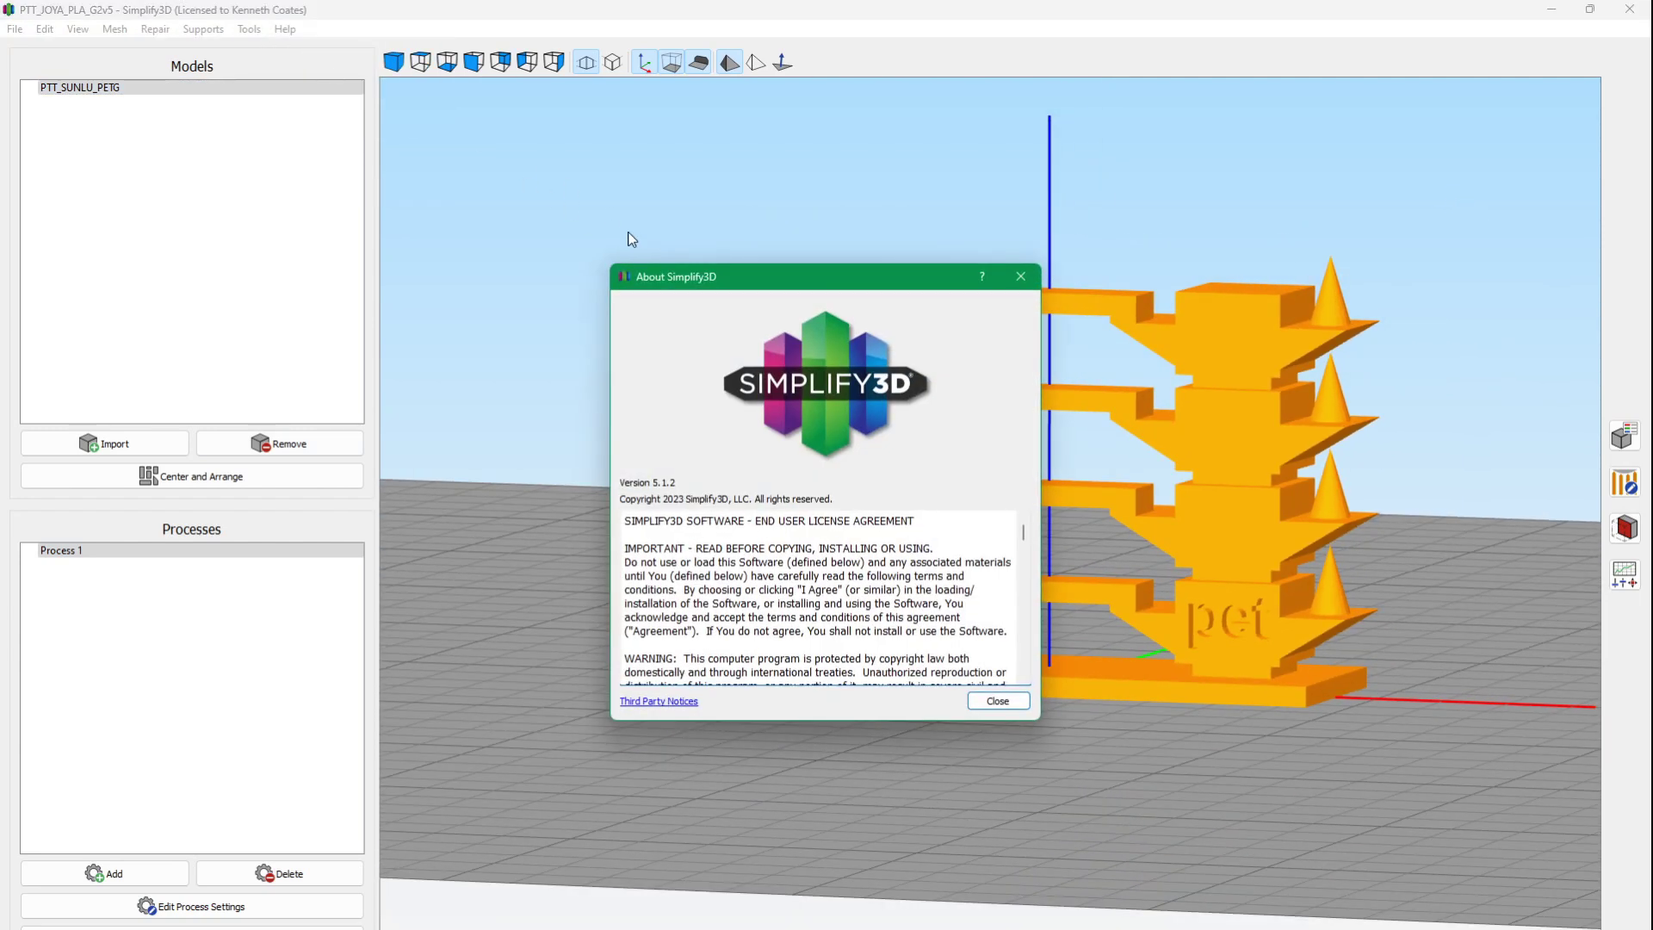
click(1030, 277)
drag(1032, 278, 1027, 436)
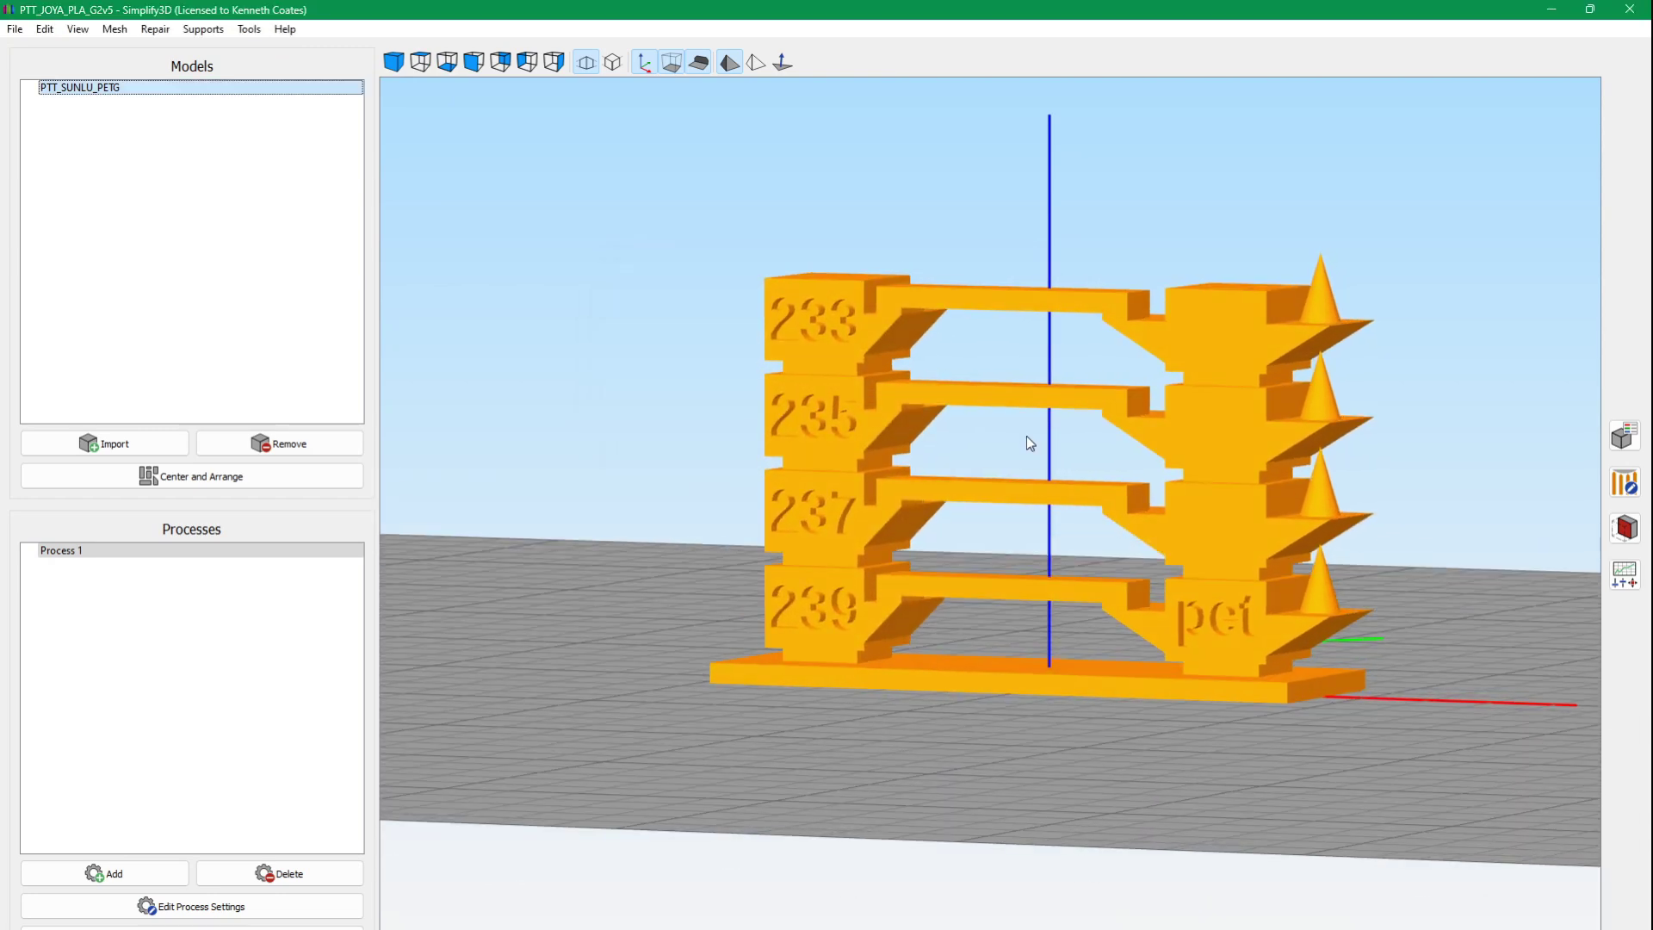
Examine the PTT_SUNLU_PETG tower on the build plate from several angles and distances.
scroll(995, 488, up, 2)
scroll(995, 487, down, 2)
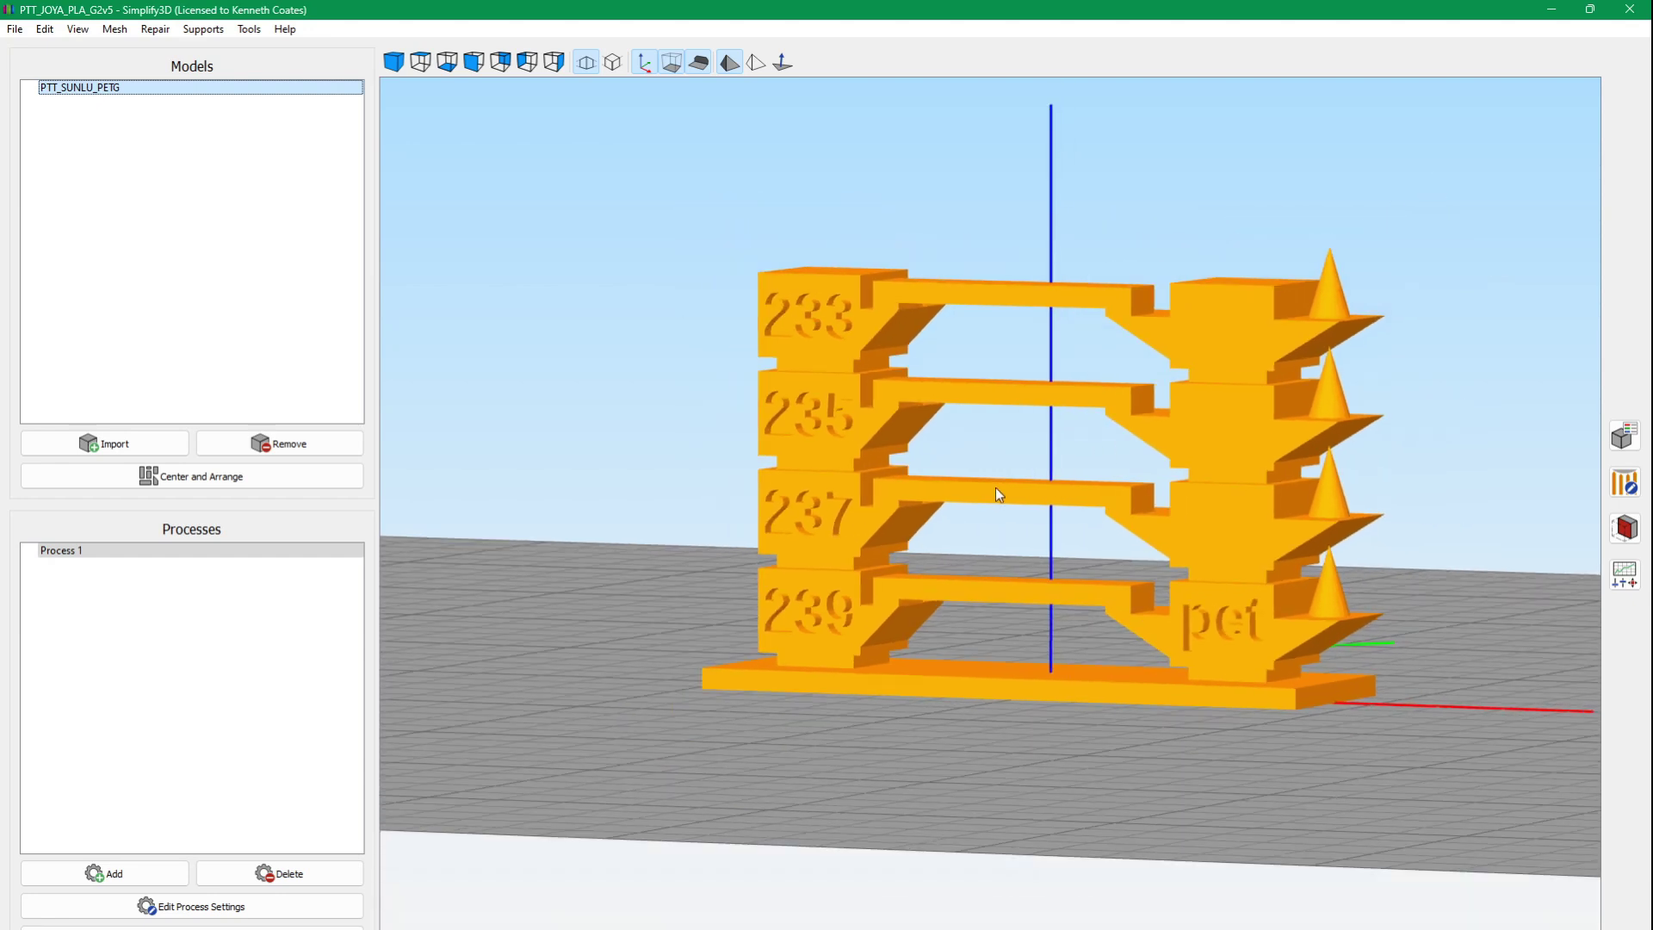
drag(995, 487, 1000, 453)
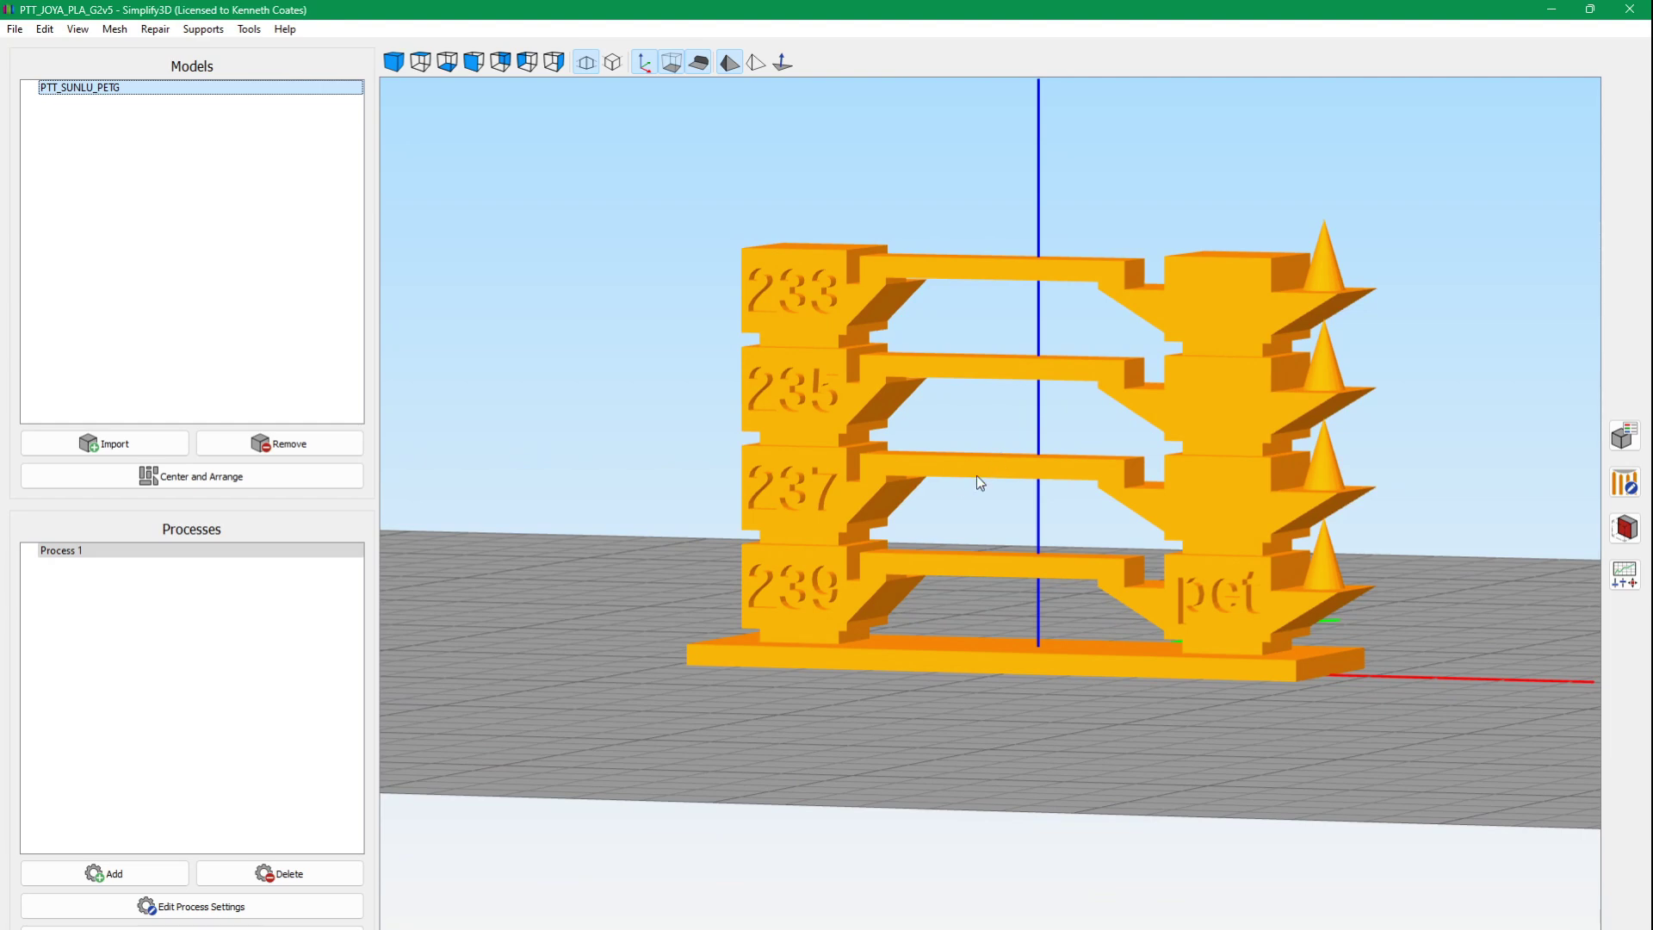
mouse_move(977, 475)
mouse_down()
mouse_move(956, 484)
mouse_move(964, 526)
mouse_move(944, 539)
mouse_move(969, 496)
mouse_up()
scroll(969, 497, up, 2)
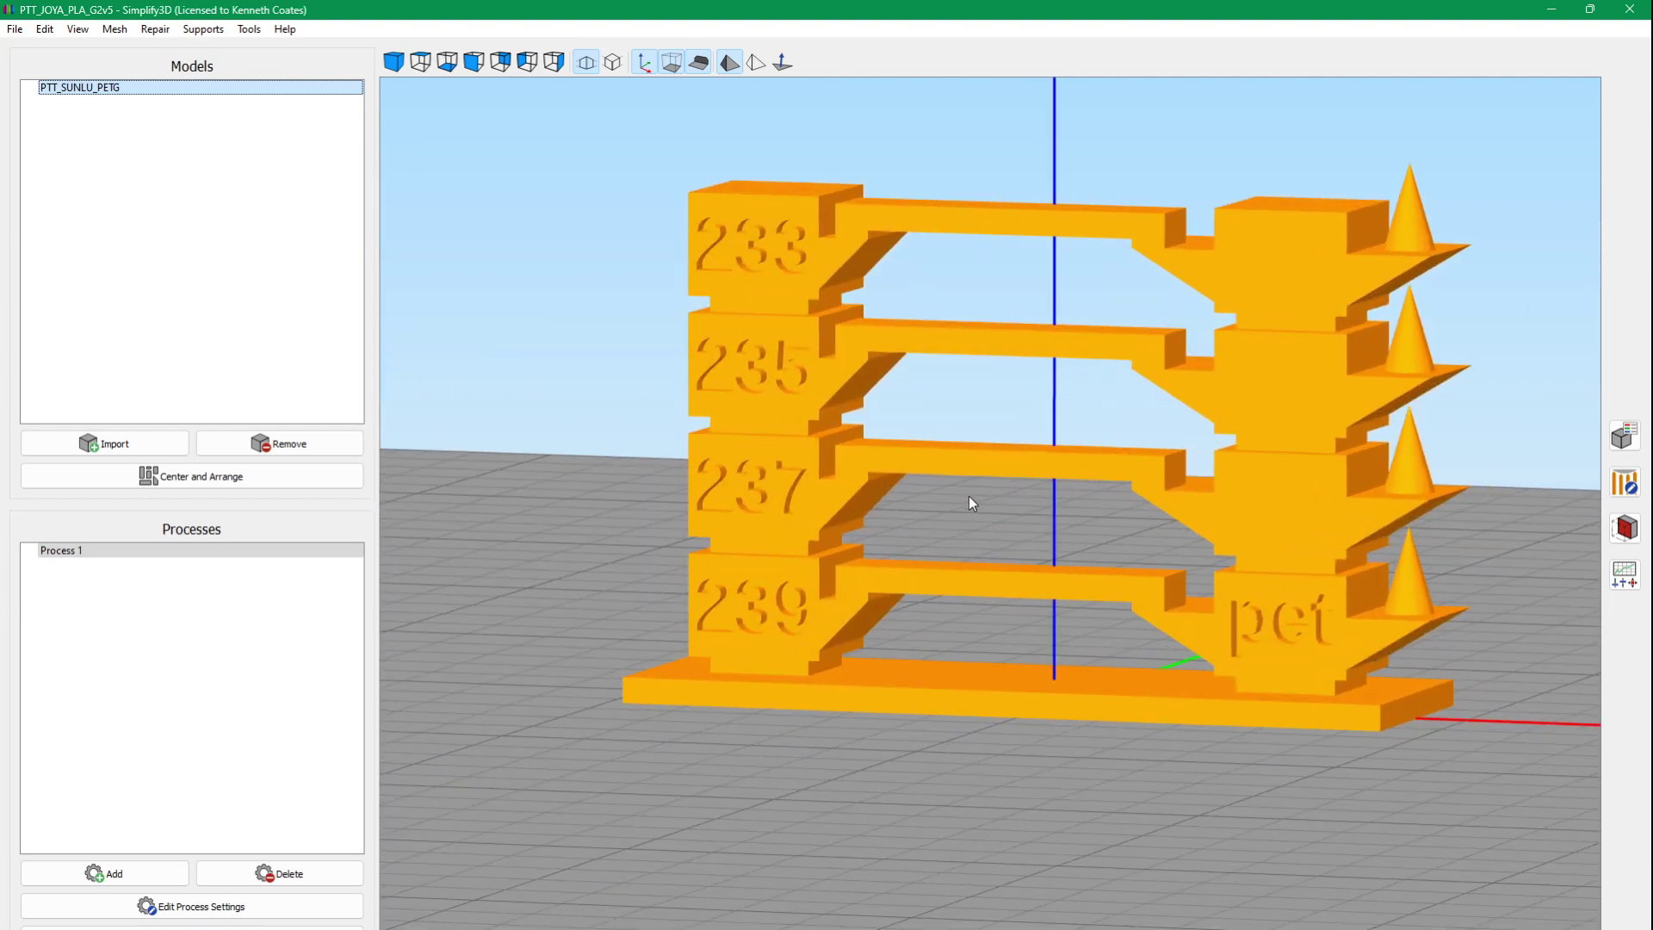
scroll(969, 503, down, 1)
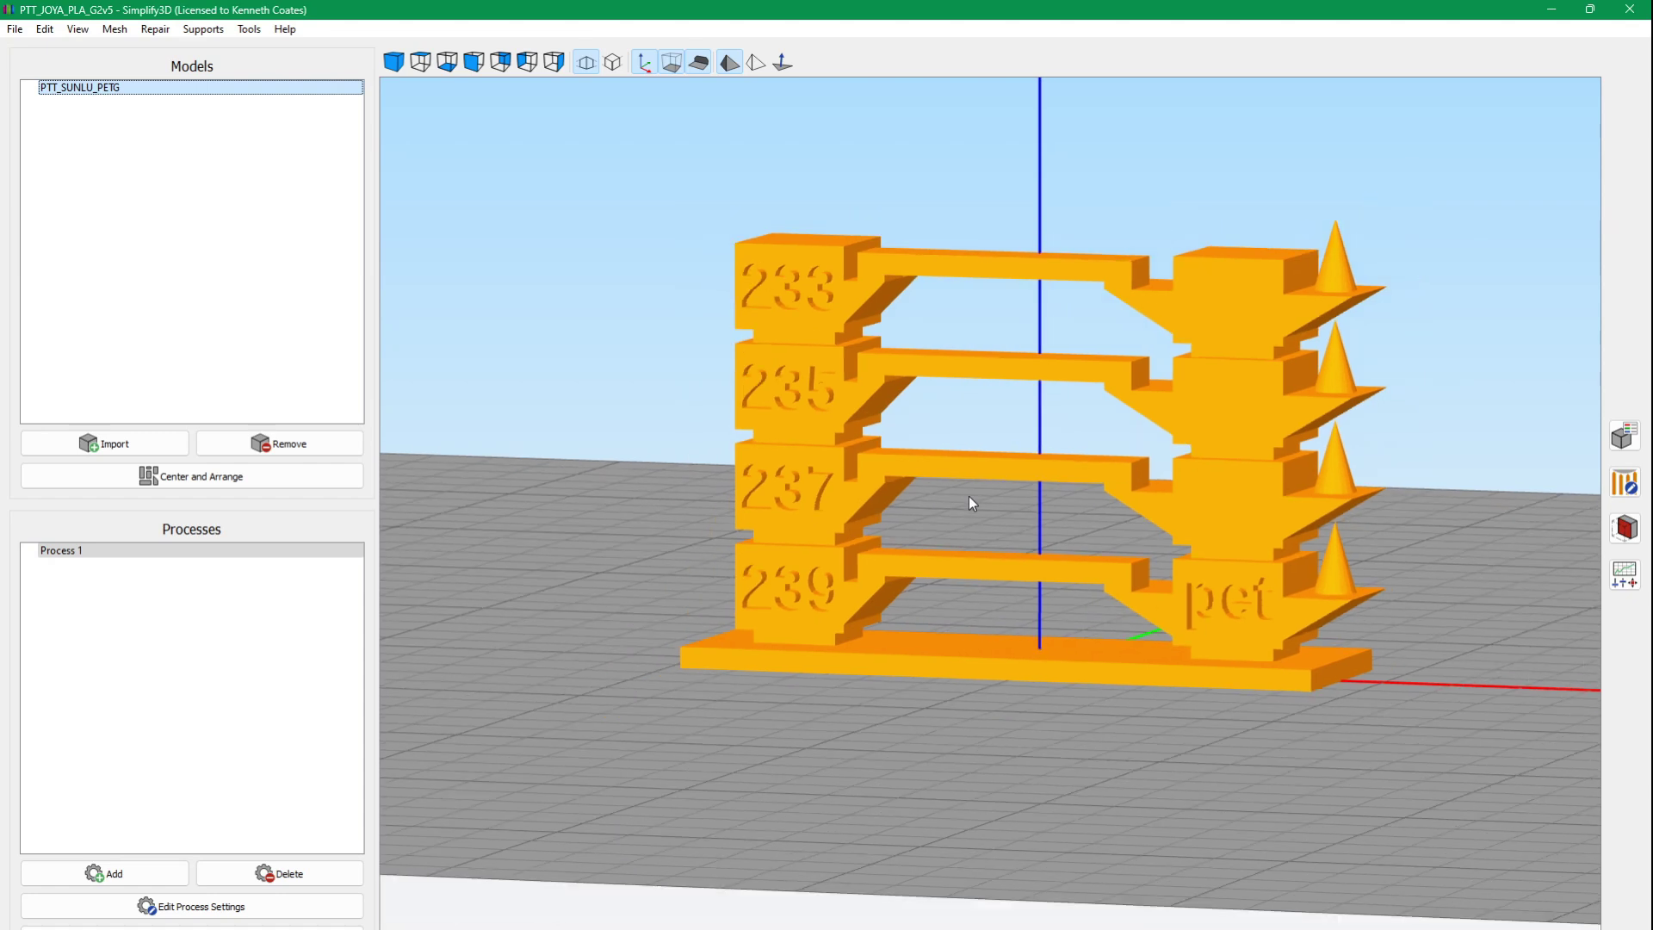
drag(992, 468, 960, 441)
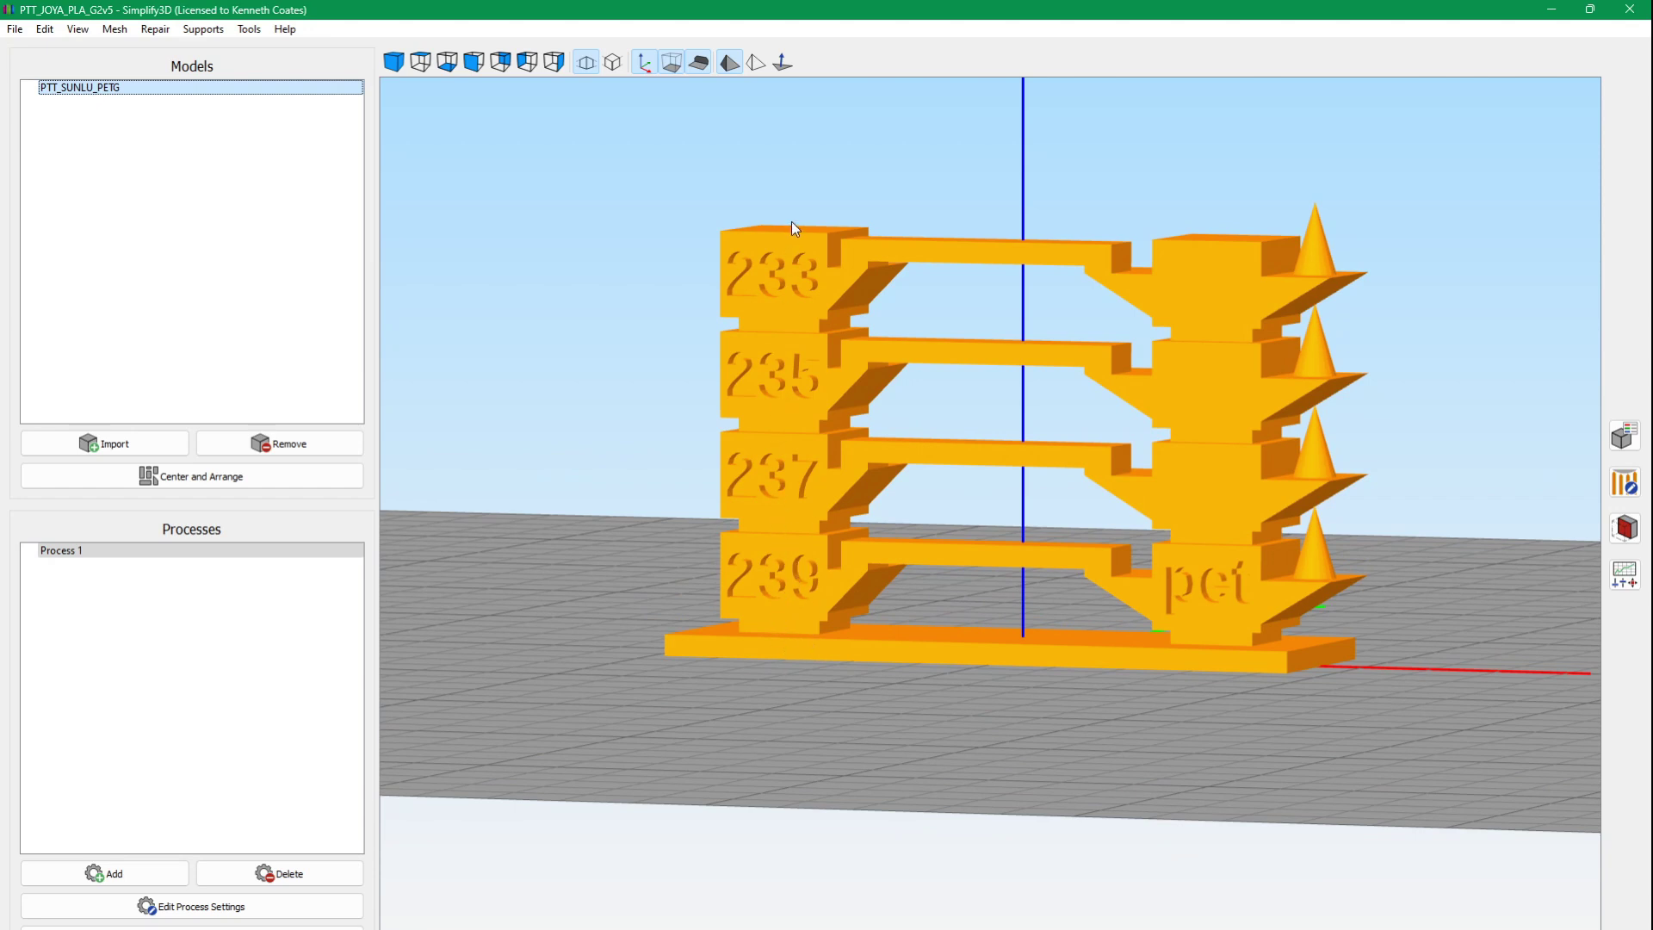
Open the settings of Process 1 and set the auto-configured material to PETG.
double_click(148, 555)
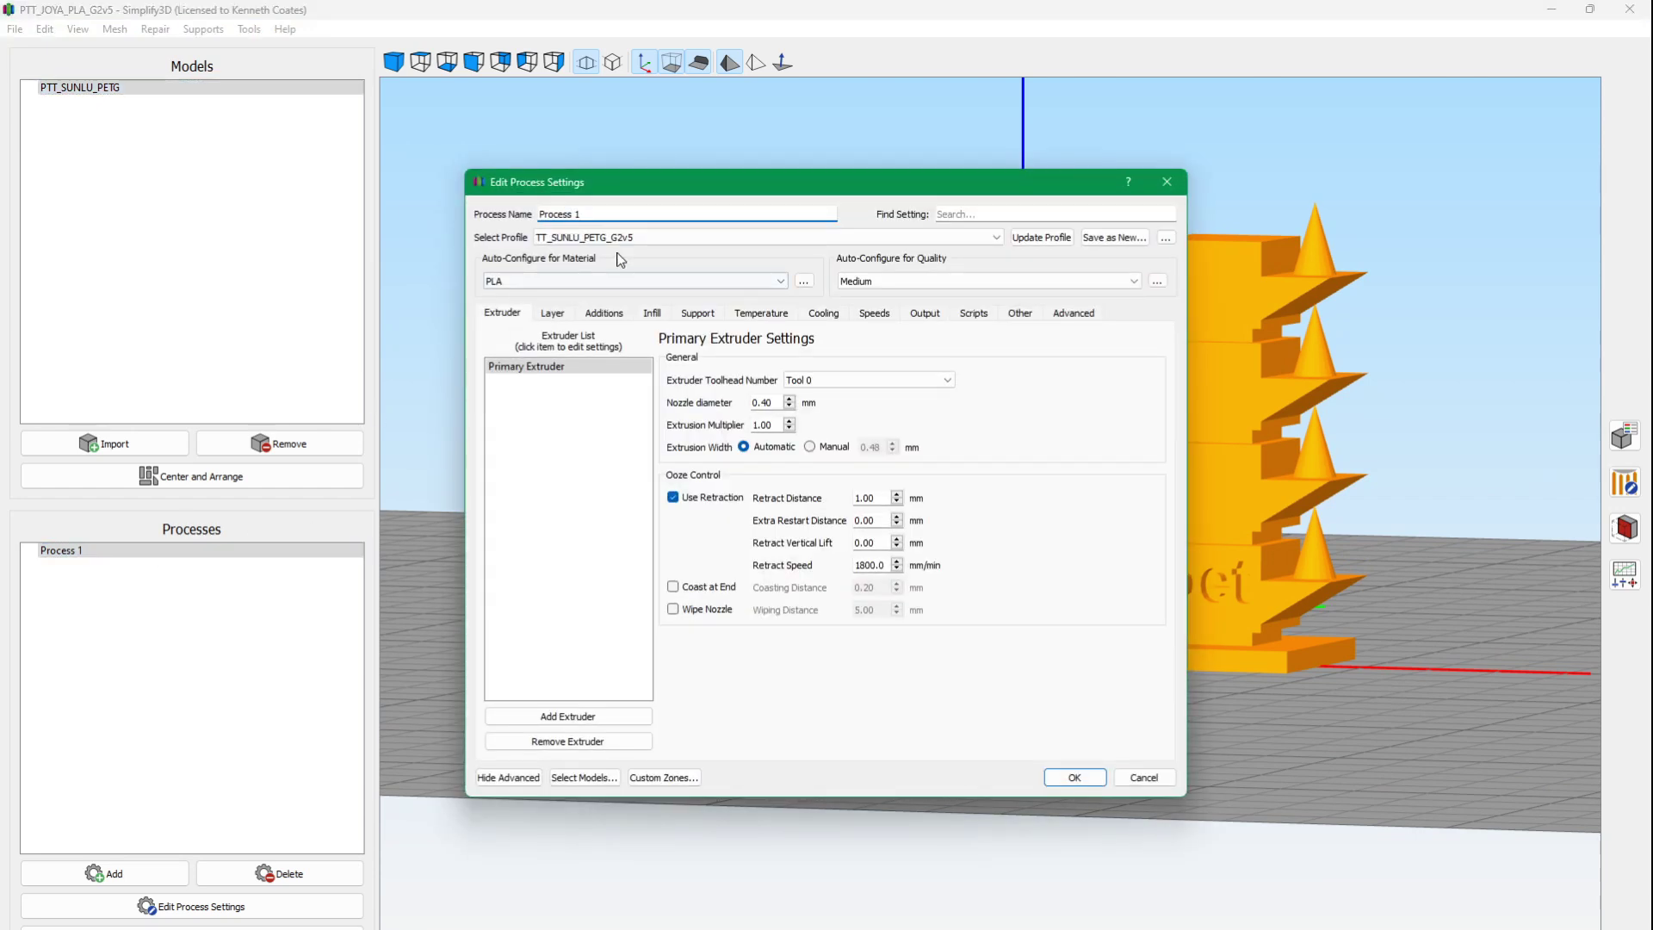
drag(683, 183, 491, 162)
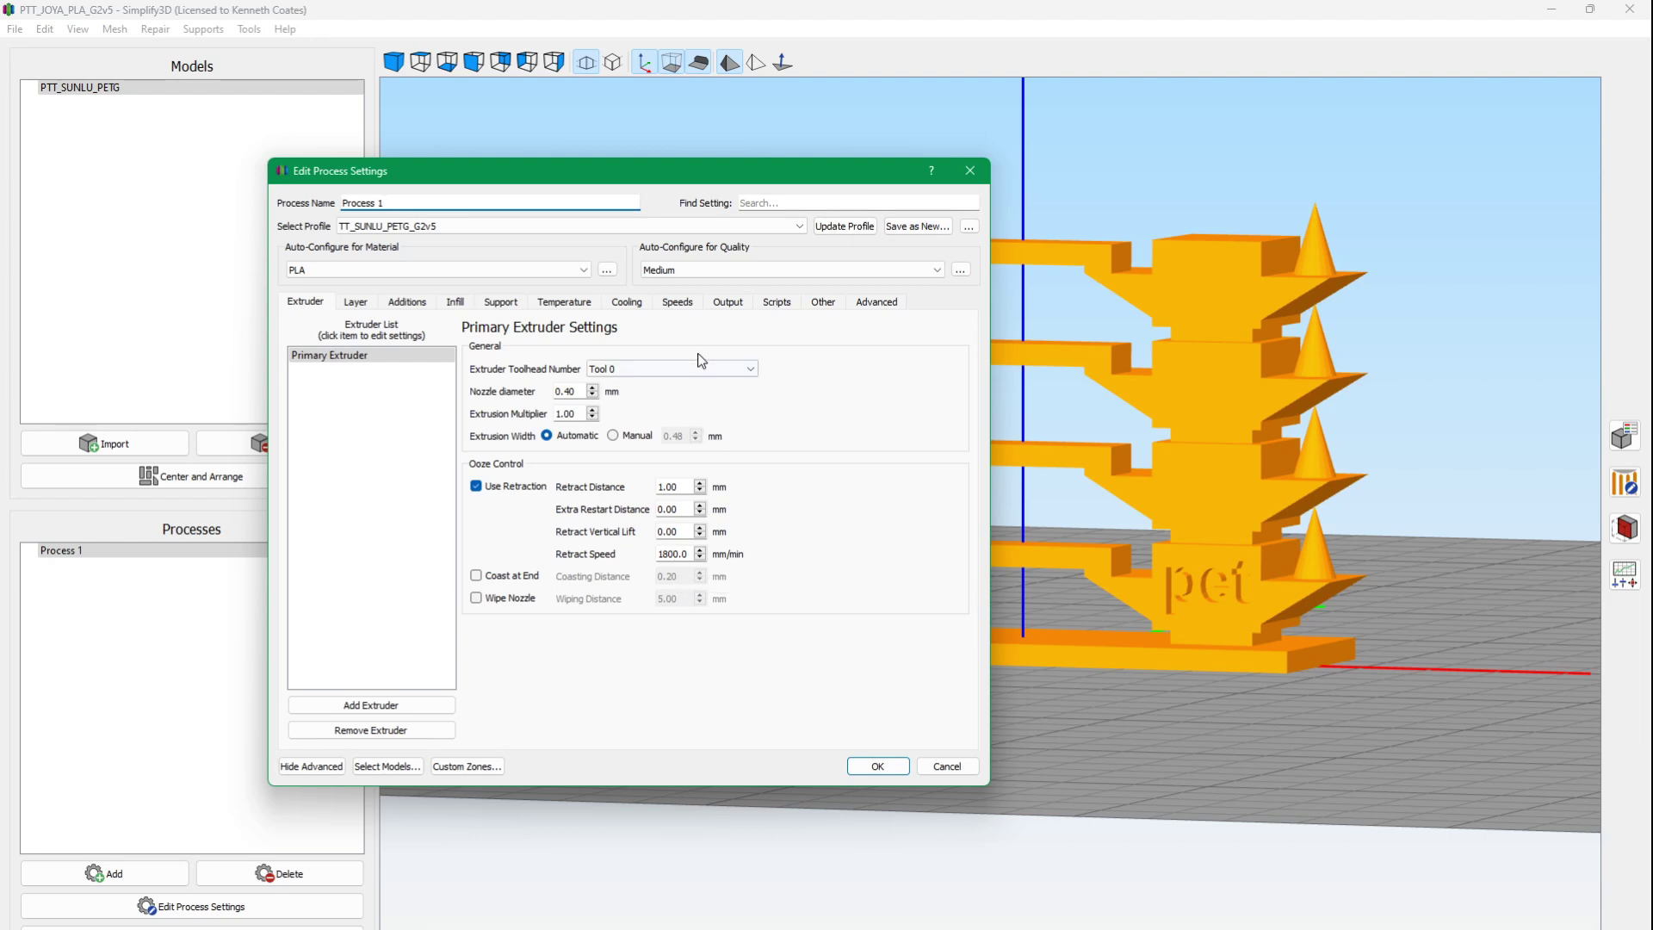
click(583, 270)
click(519, 306)
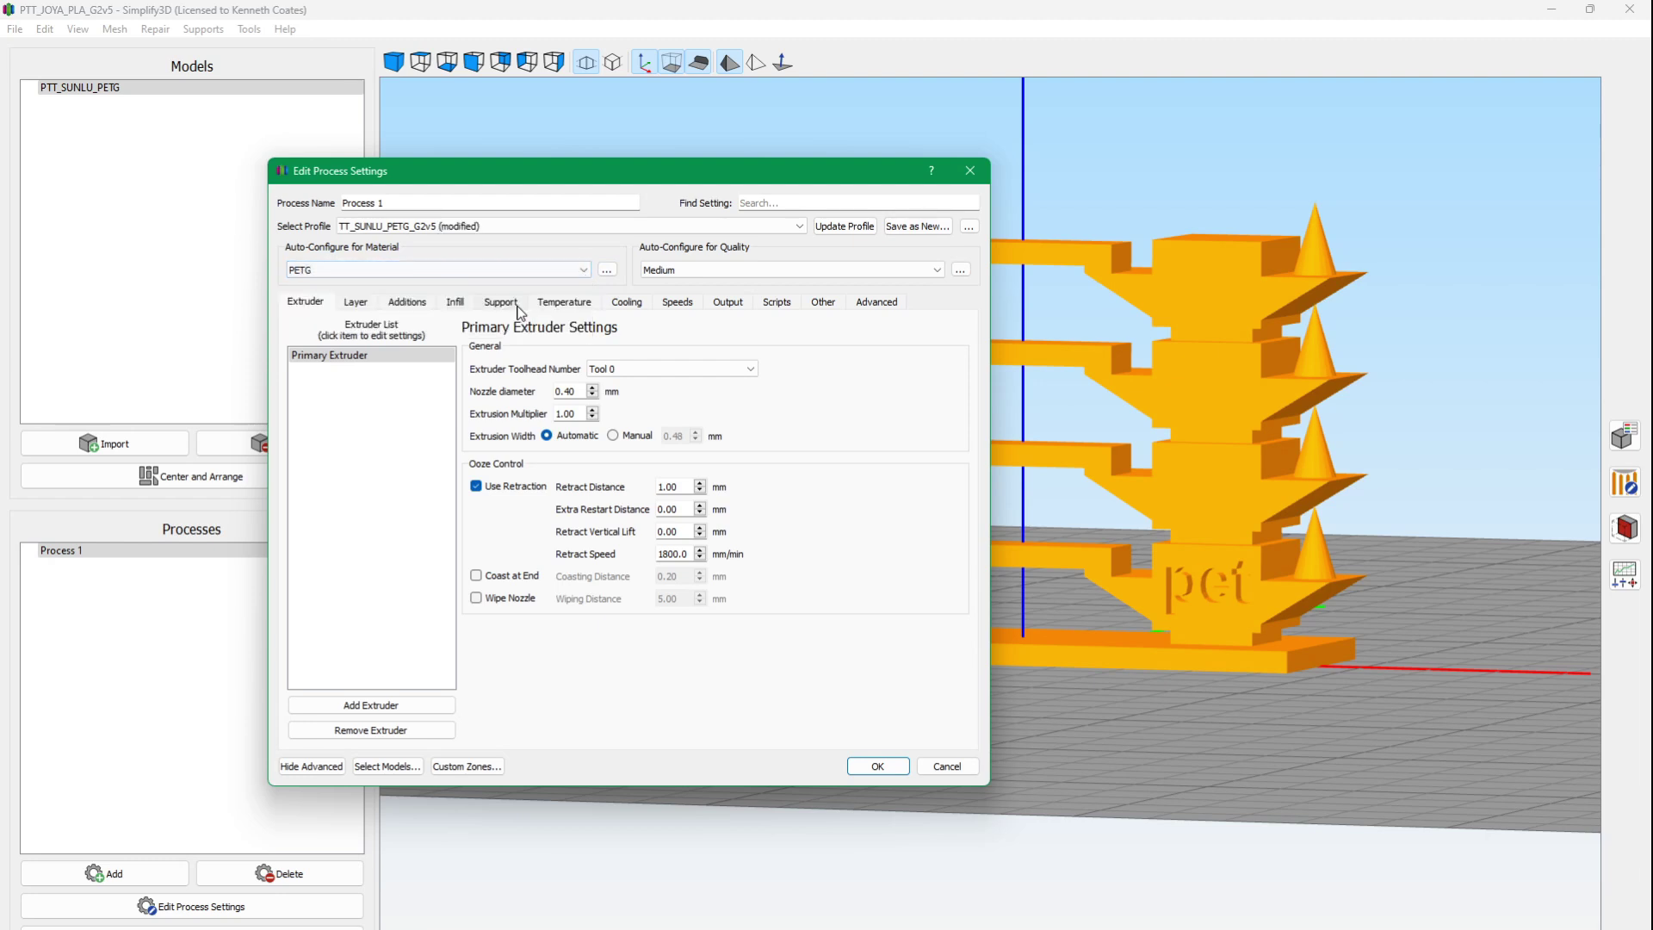
click(583, 270)
click(522, 285)
click(583, 270)
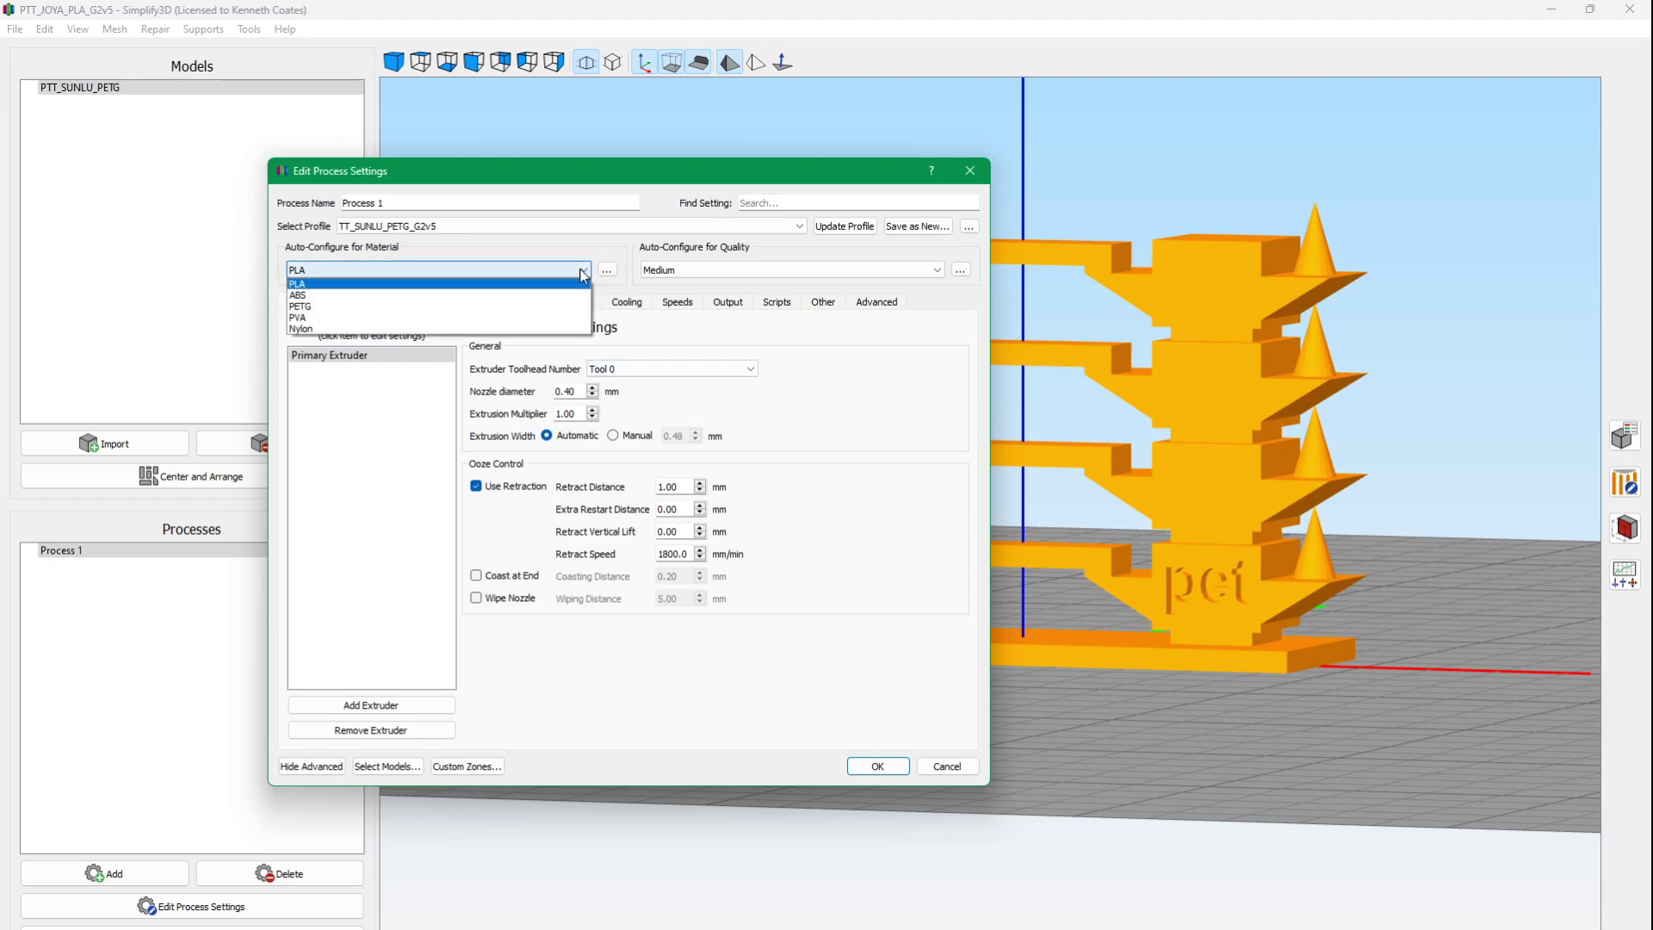
click(536, 309)
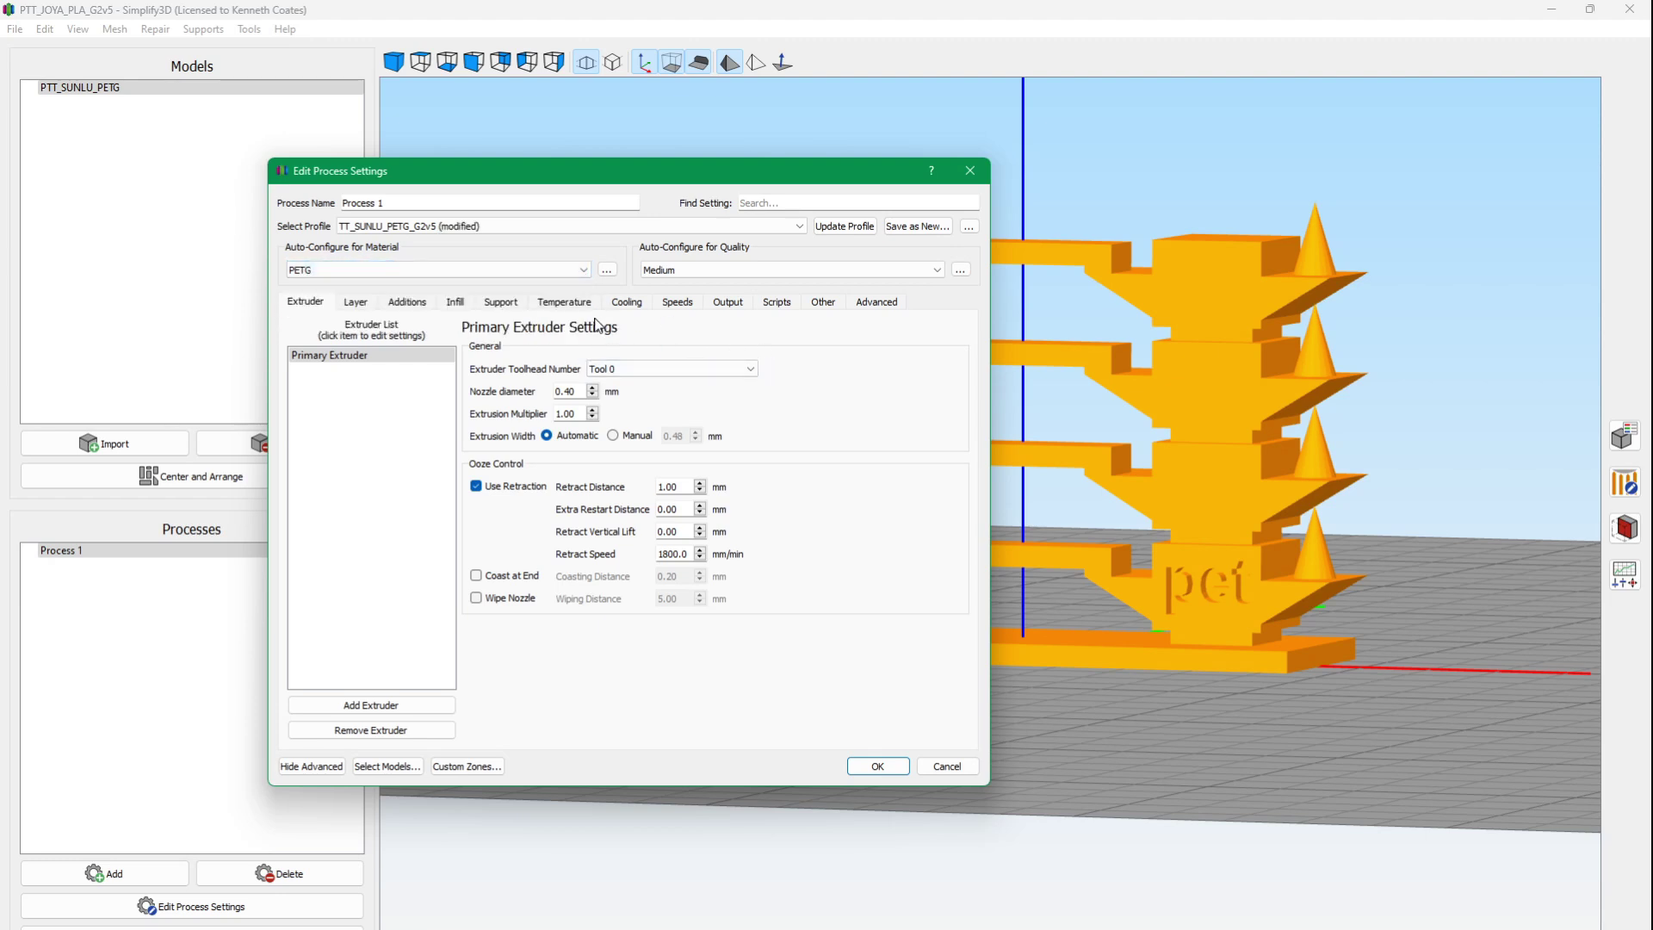
Check the extruder and heated build platform temperature settings, and update the TT_SUNLU_PETG_G2v5 profile with the current settings.
click(579, 308)
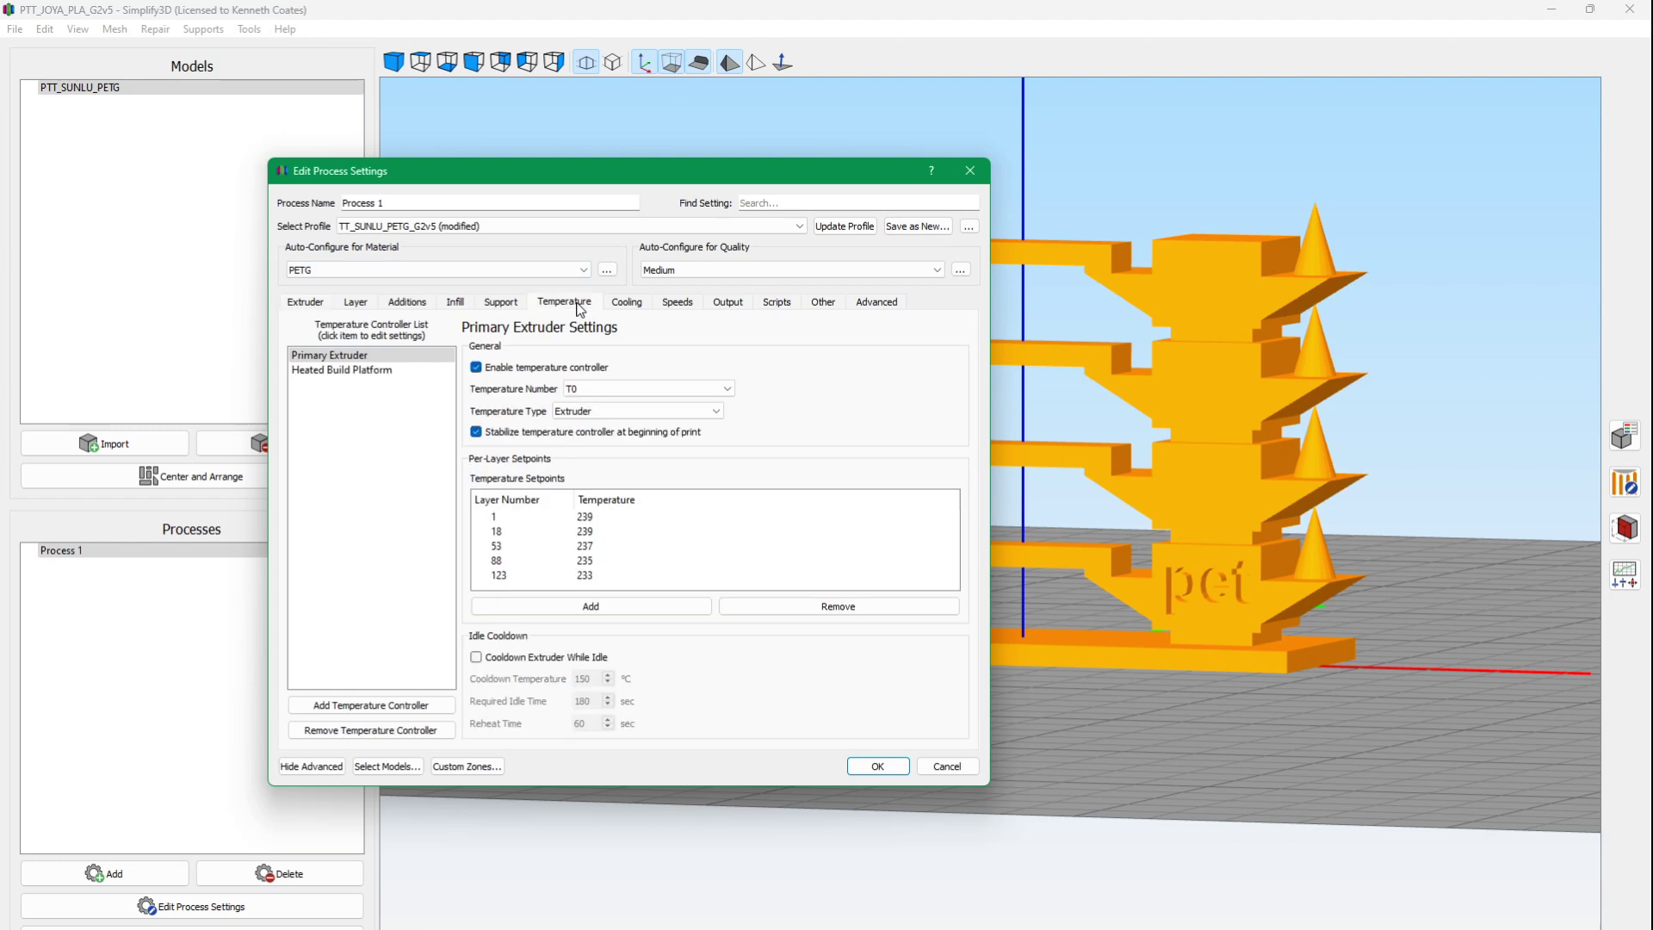
click(372, 372)
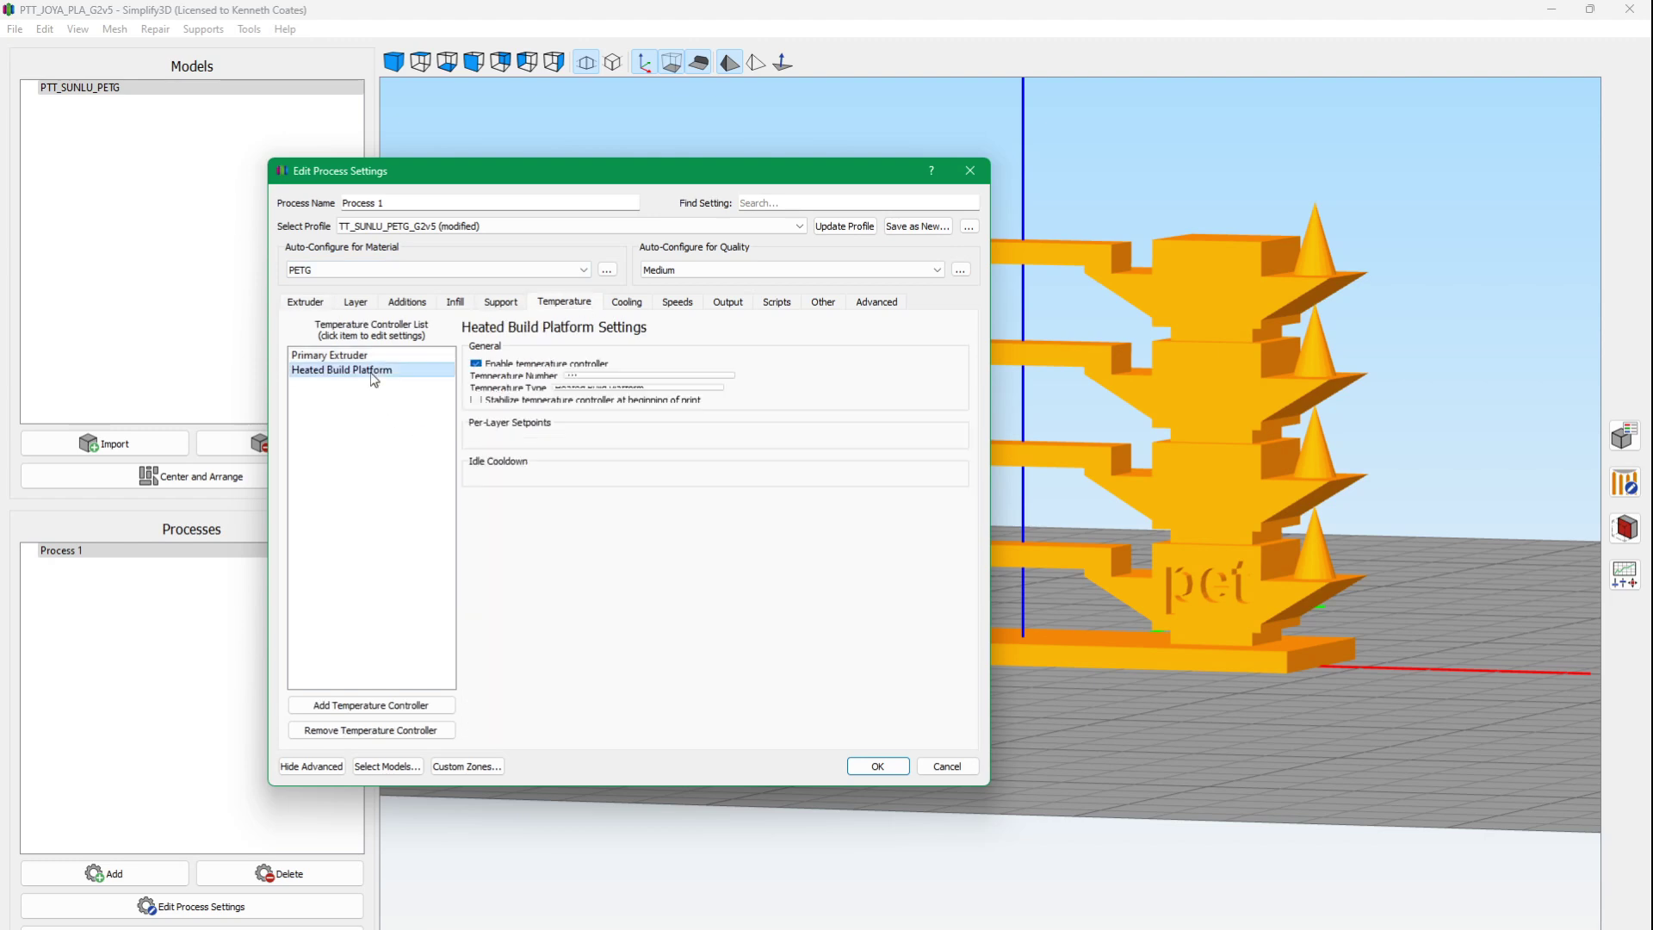
click(318, 306)
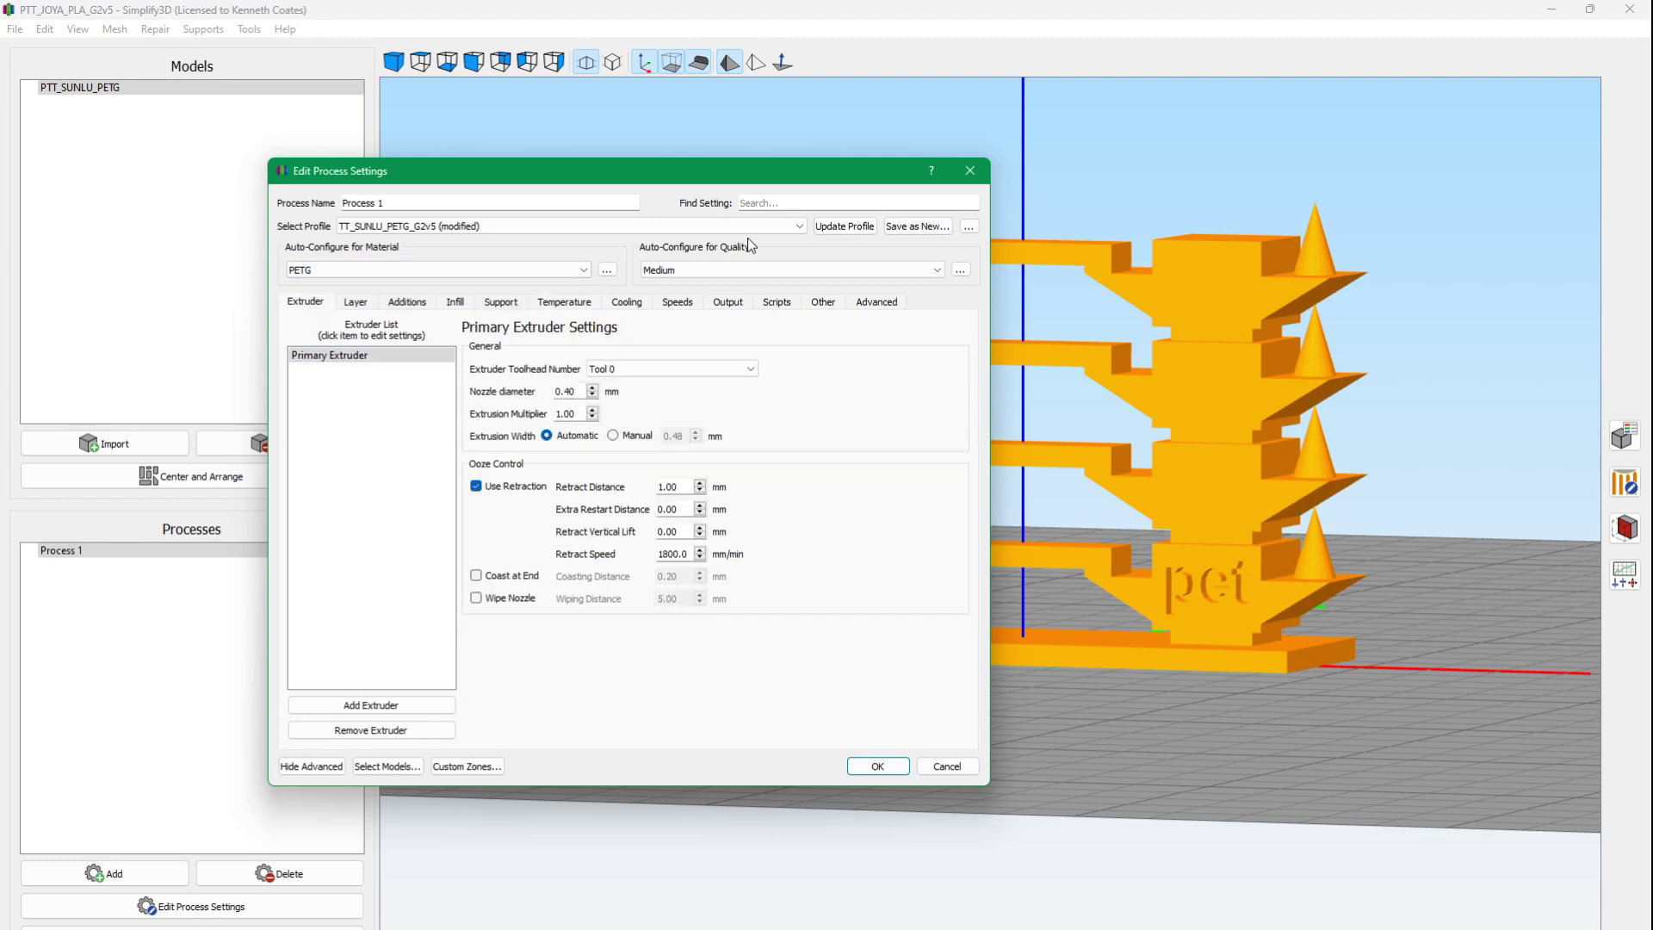
click(851, 224)
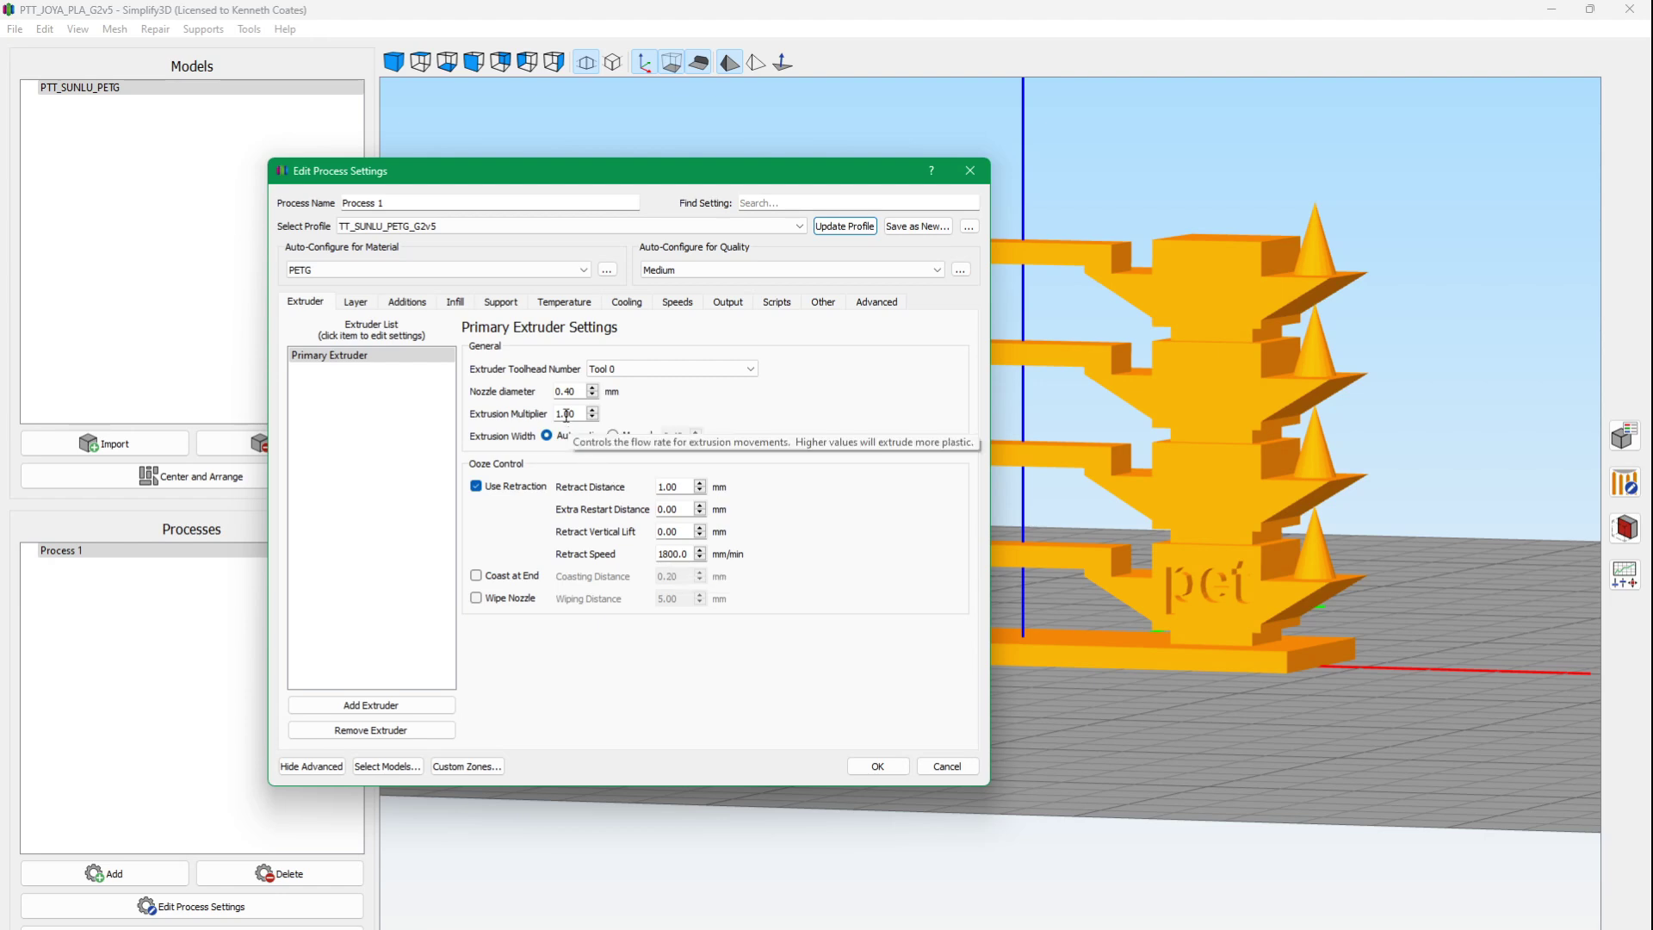
Review the layer settings of Process 1, including the layer height and first layer options.
click(362, 304)
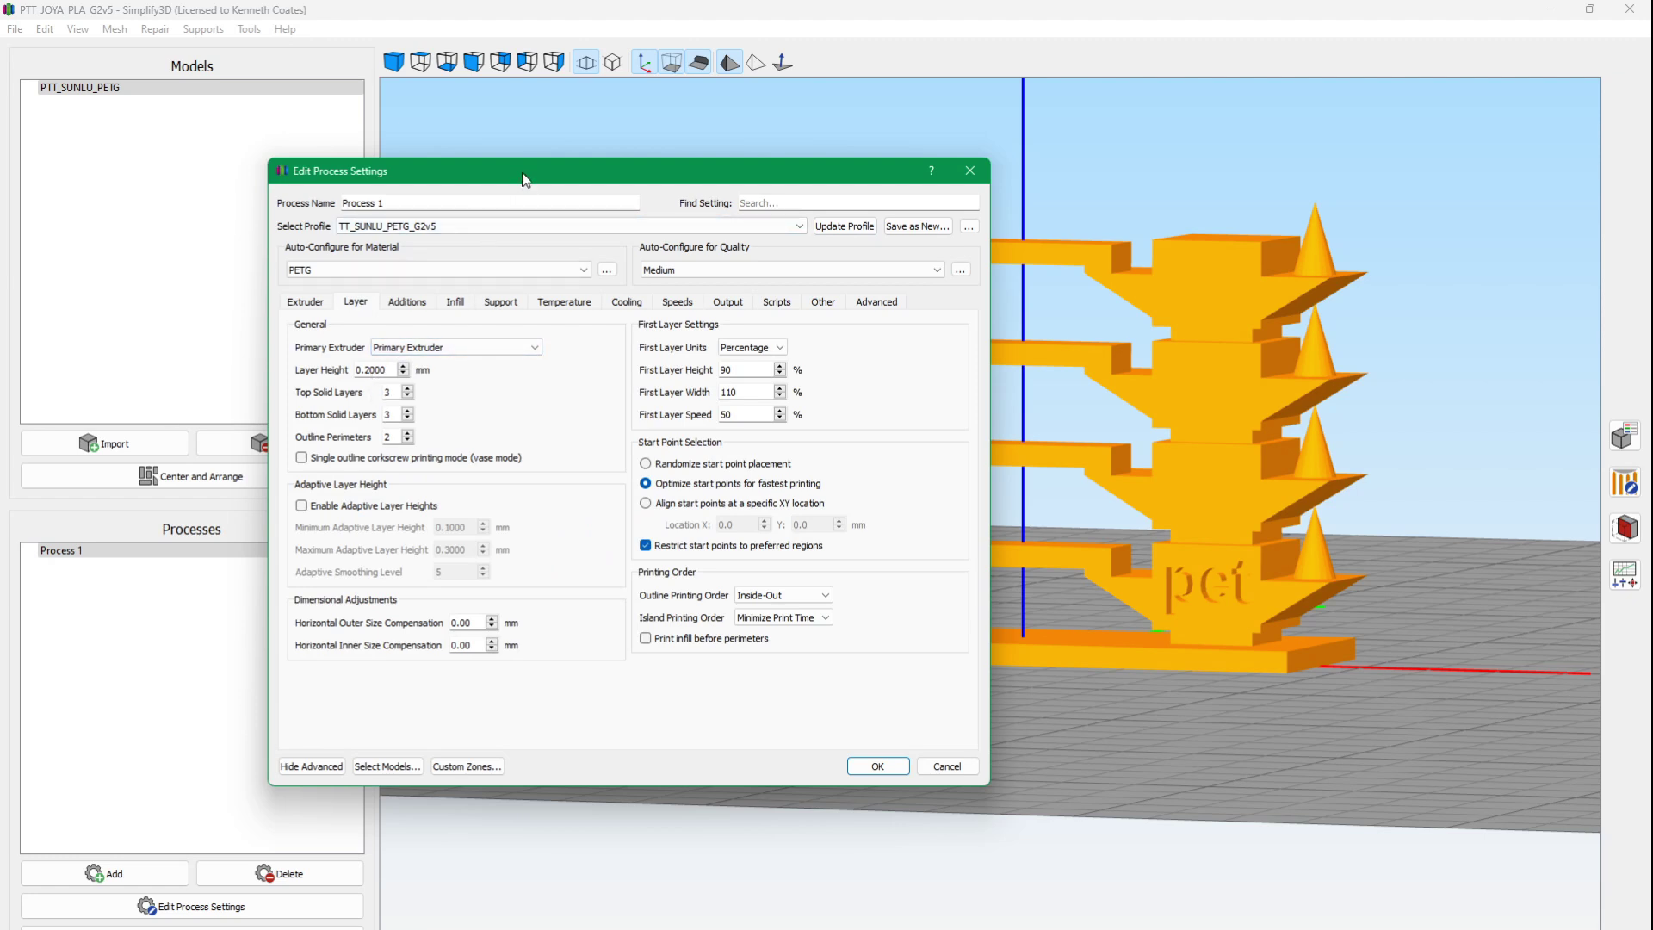
drag(523, 179, 409, 206)
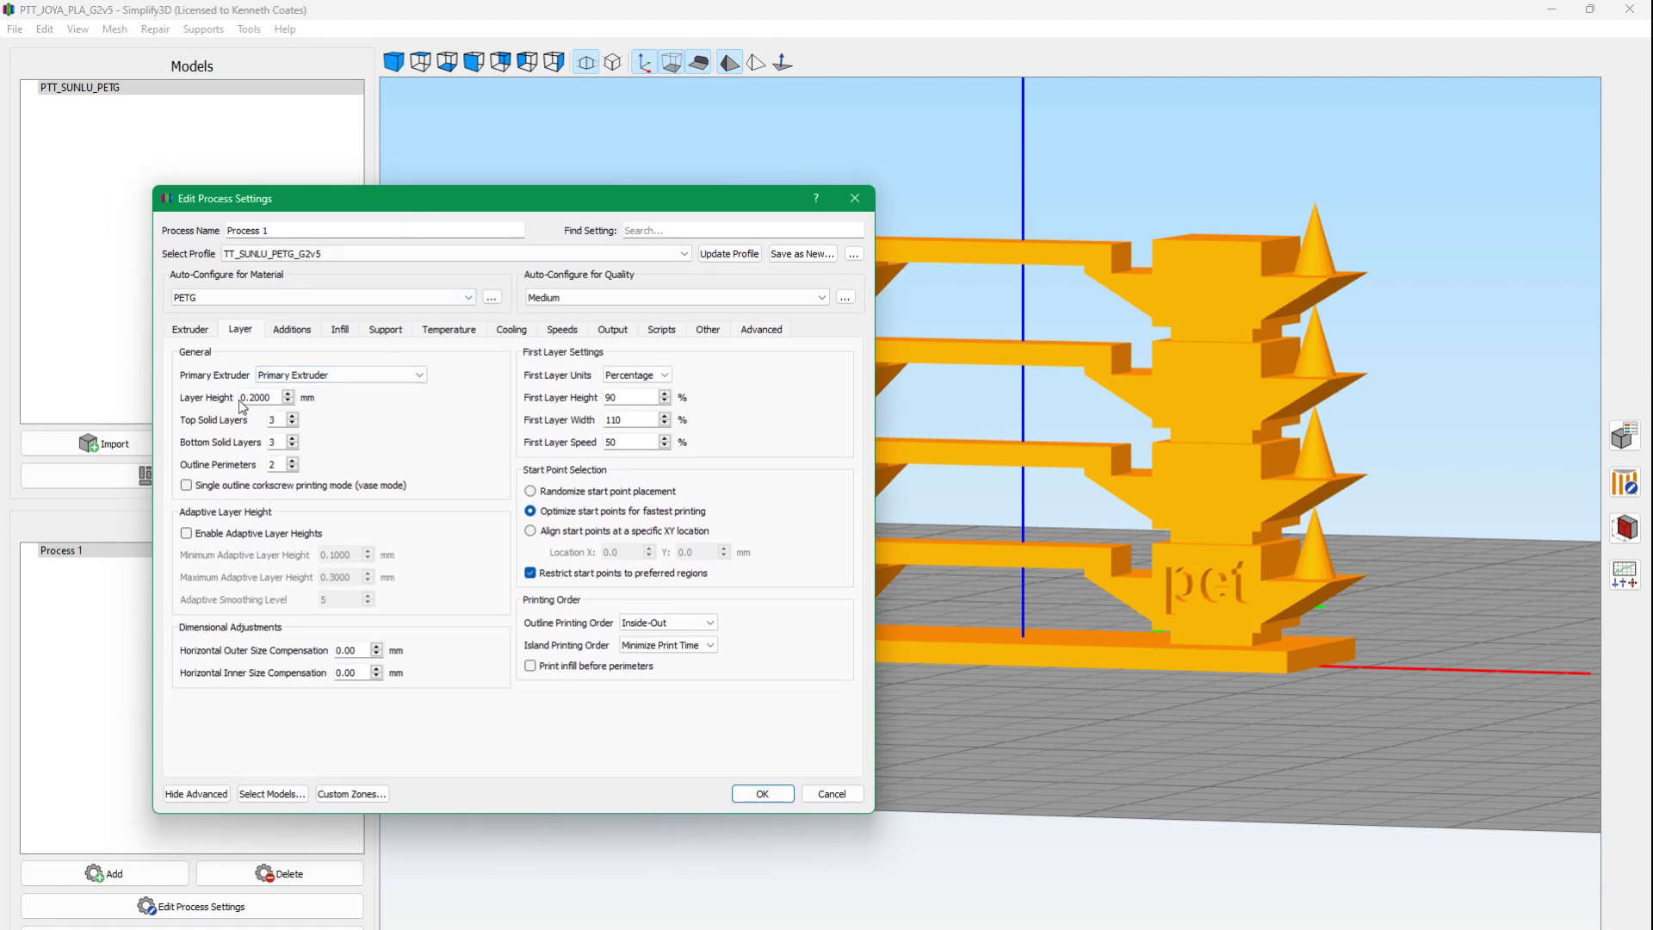
Review the additions, infill and support settings of Process 1.
click(291, 332)
click(346, 334)
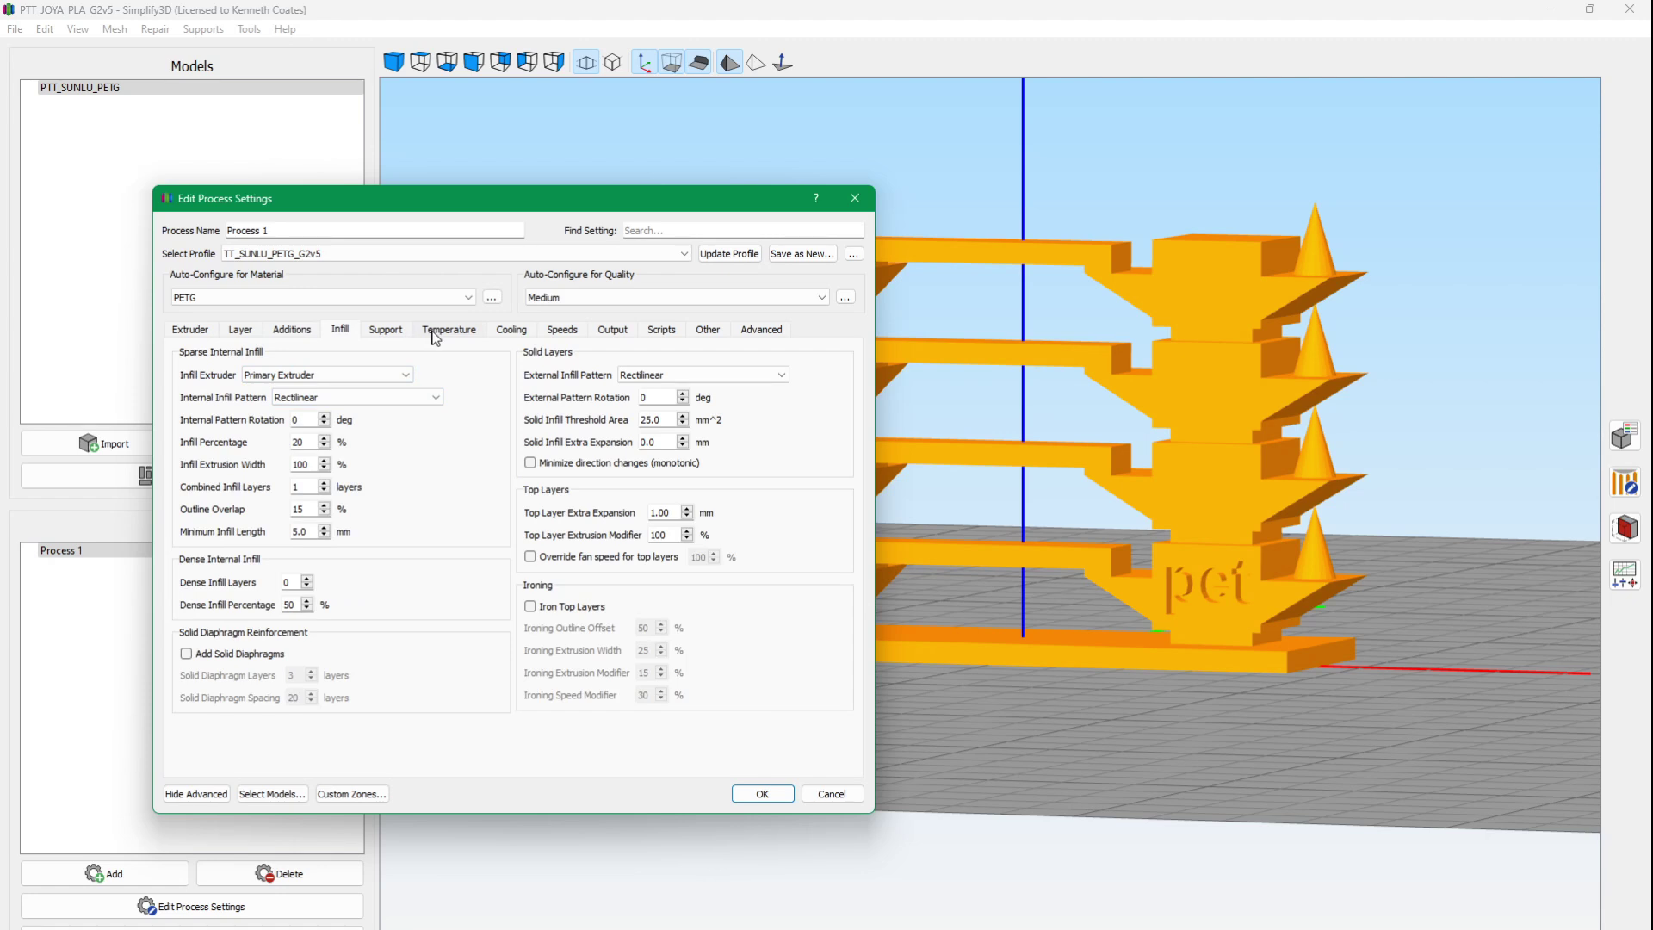
click(386, 331)
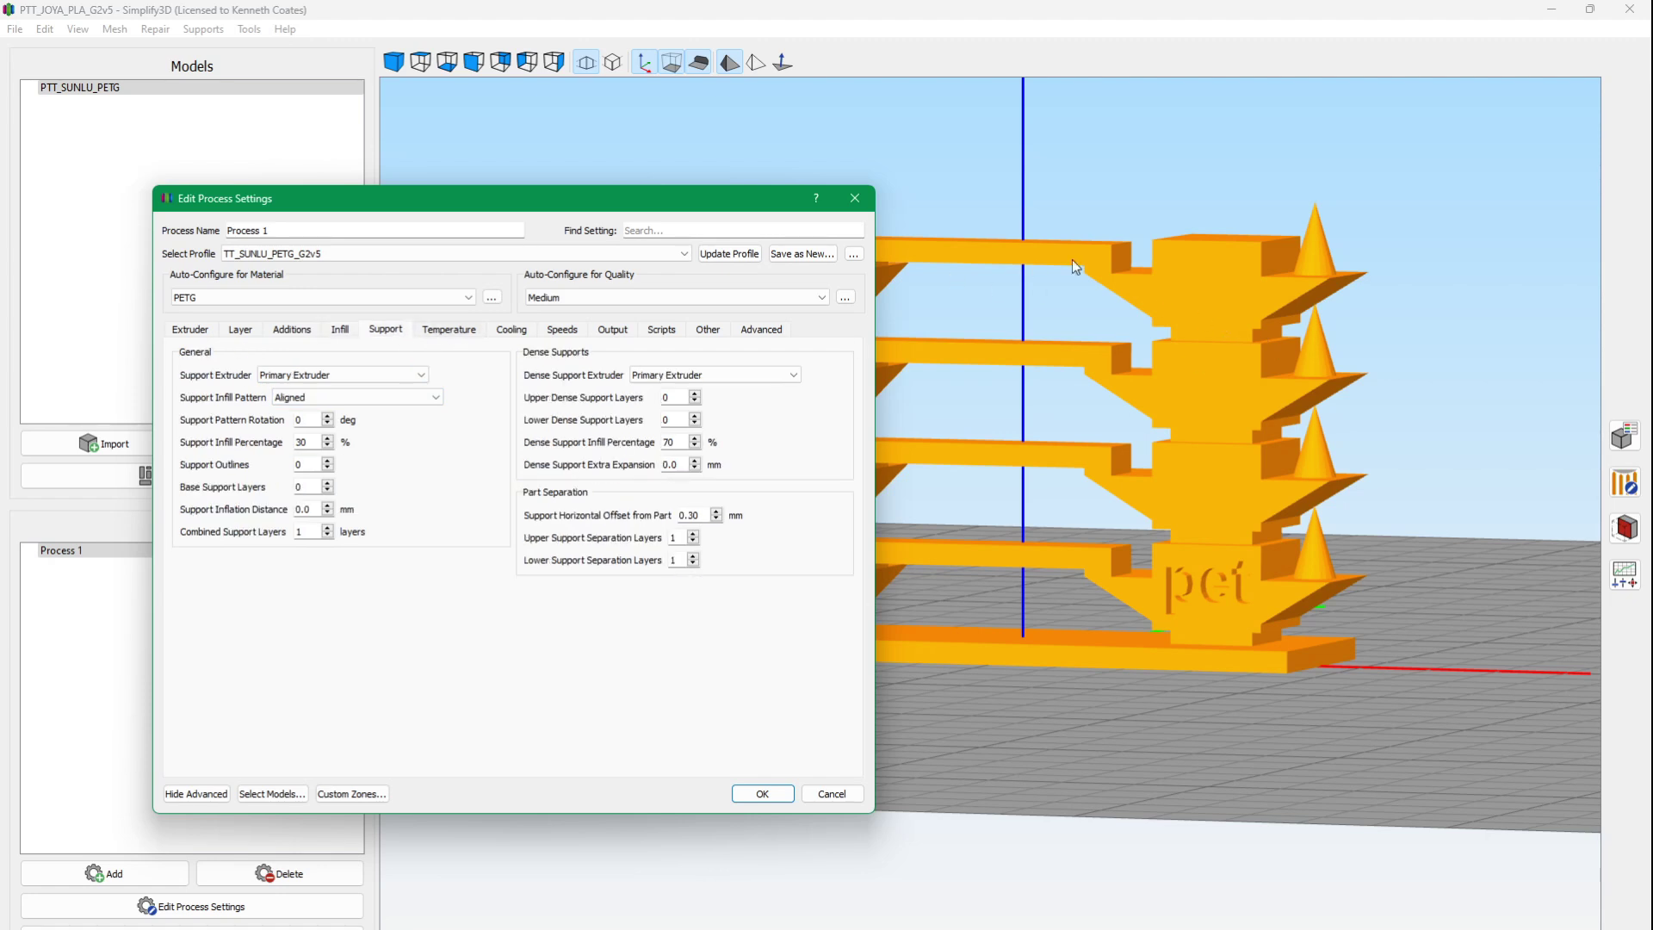
Set the heated build platform's layer 1 temperature to 60 and update the TT_SUNLU_PETG_G2v5 profile.
click(459, 334)
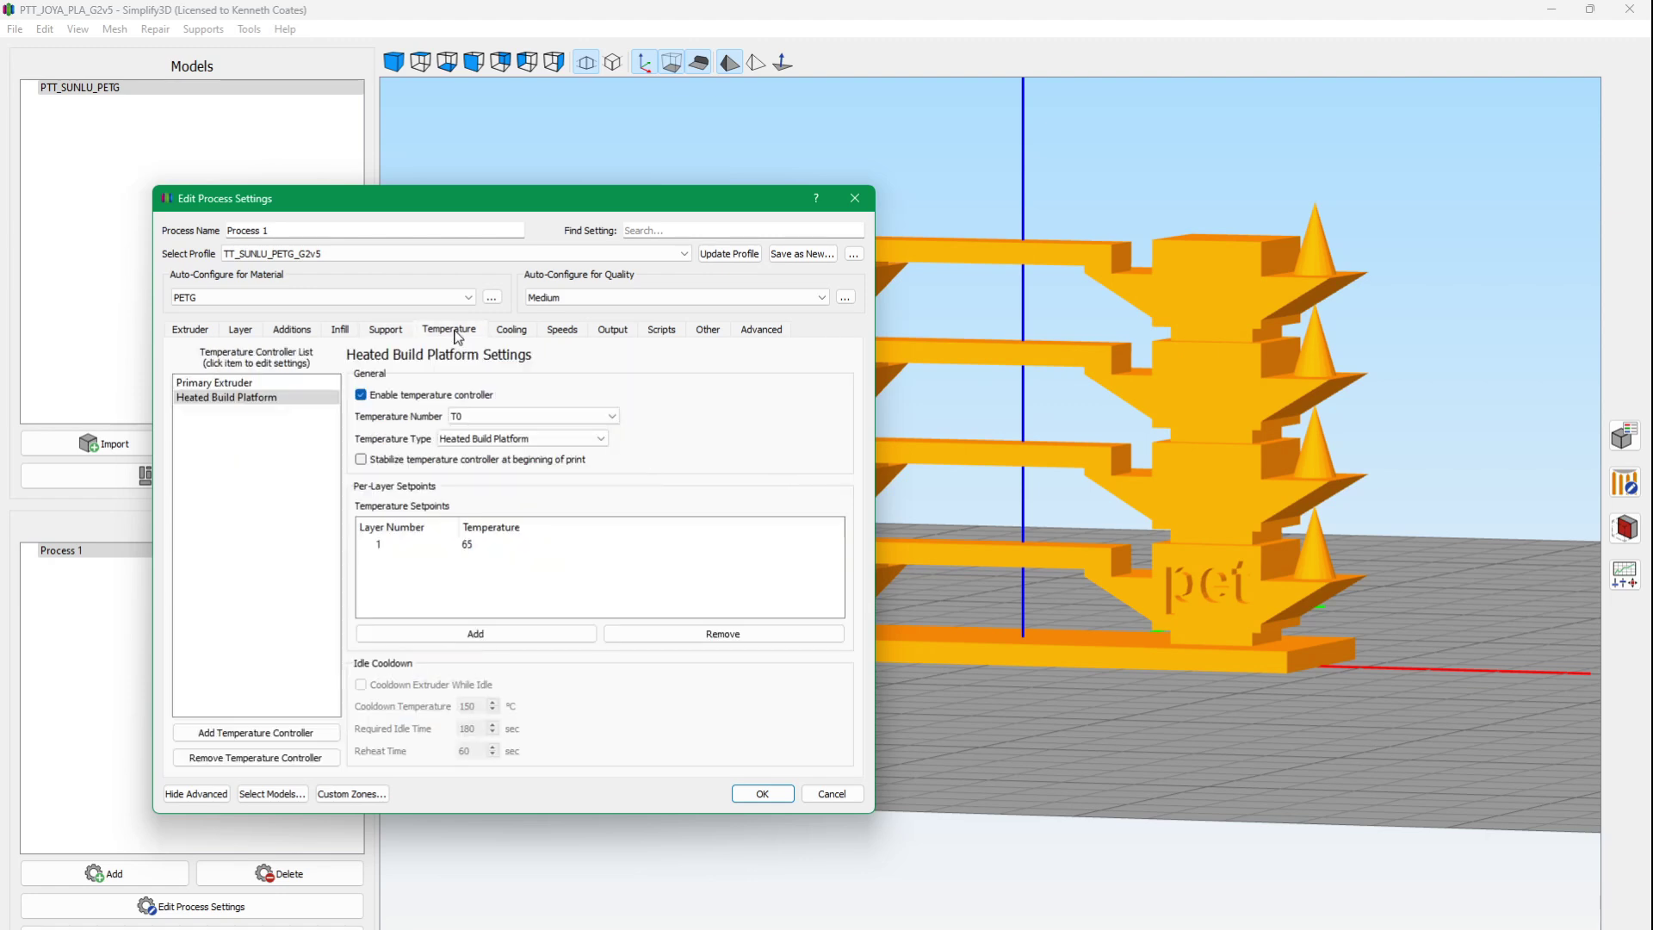
double_click(510, 545)
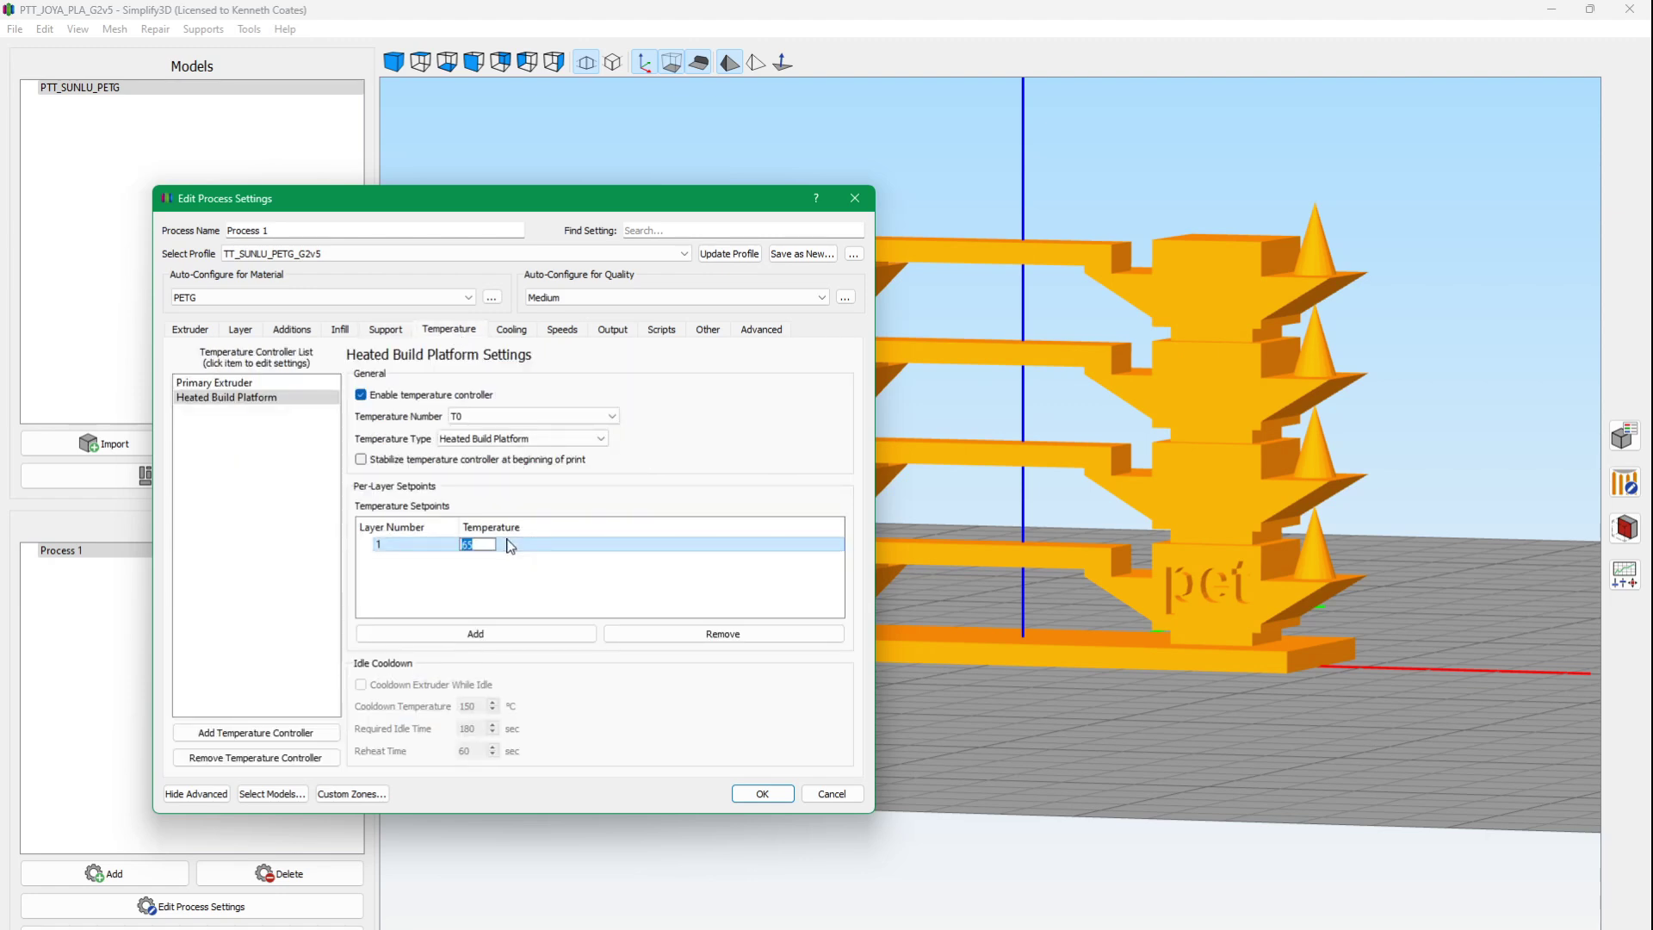
text(60)
double_click(510, 545)
key(Return)
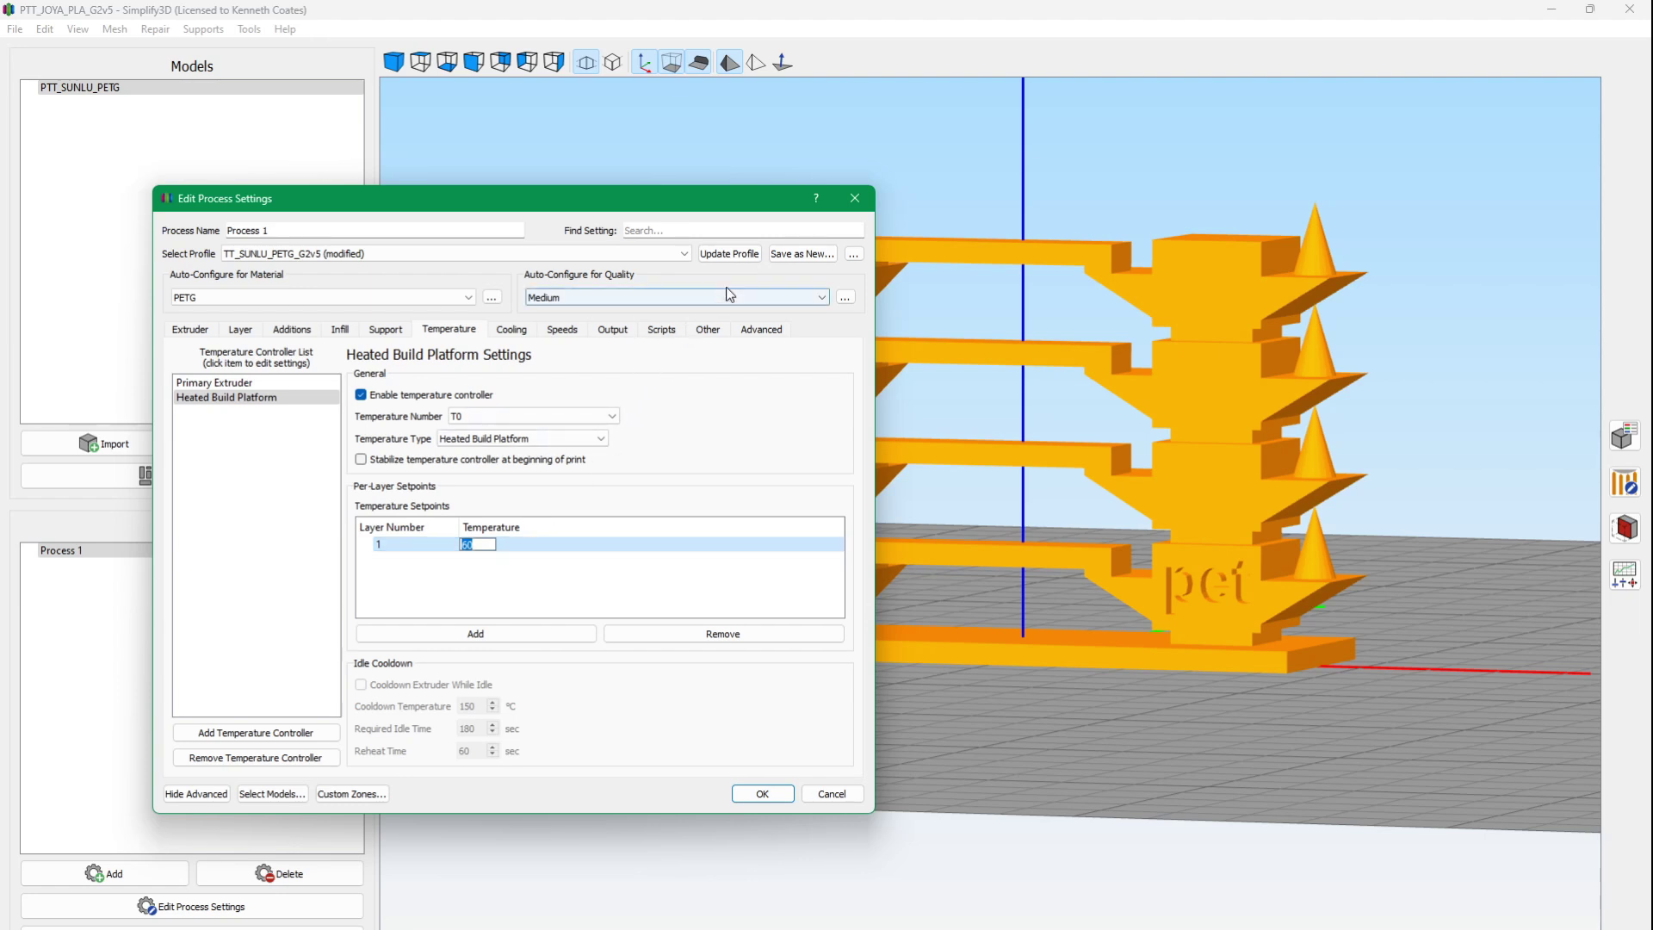
click(729, 253)
Check the primary extruder's per-layer temperature setpoints against the temperatures embossed on the tower.
click(270, 383)
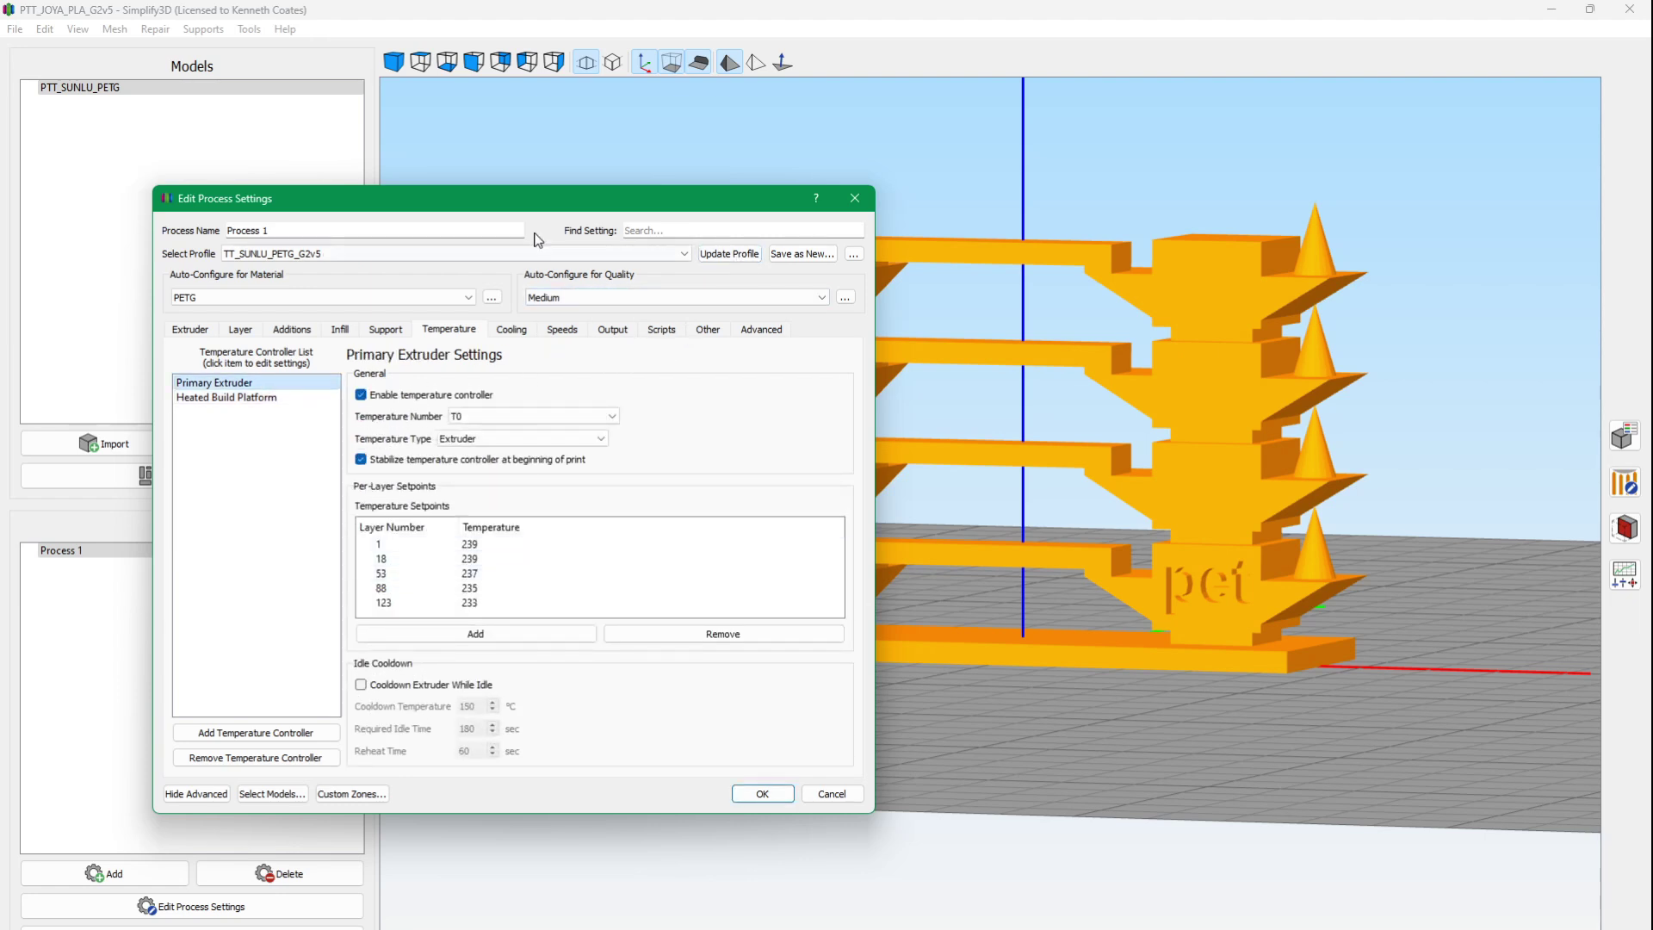
drag(548, 203, 382, 132)
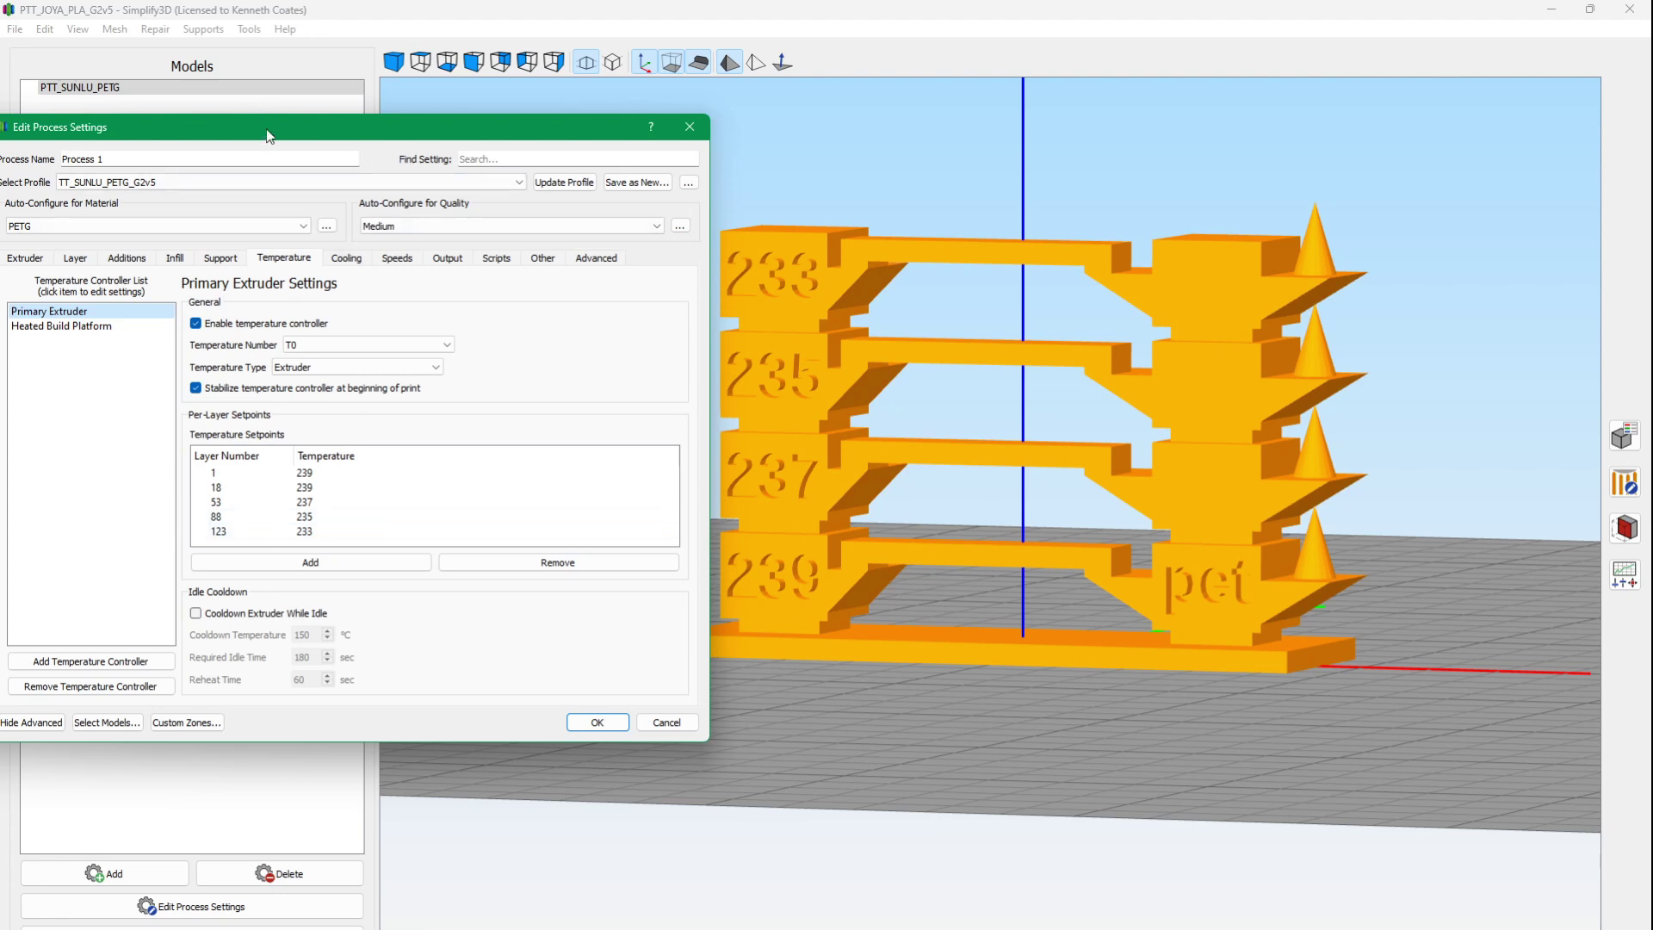
drag(269, 136, 336, 151)
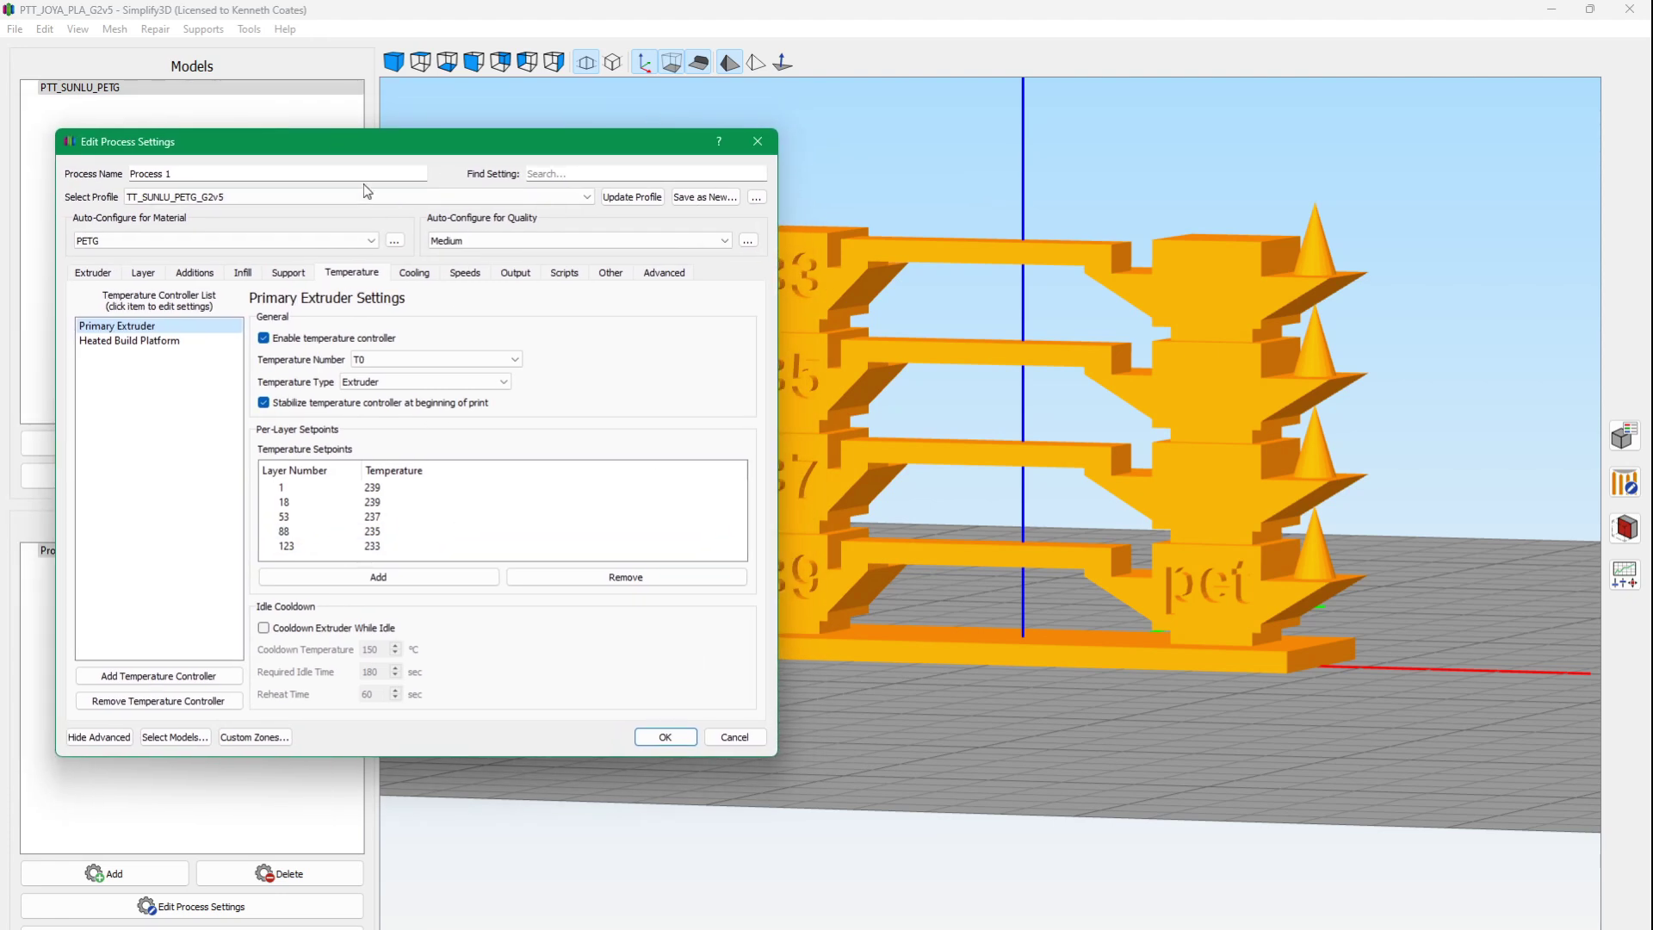
Set the cooling fan speed from layer 2 to 5 percent and update the TT_SUNLU_PETG_G2v5 profile.
click(412, 273)
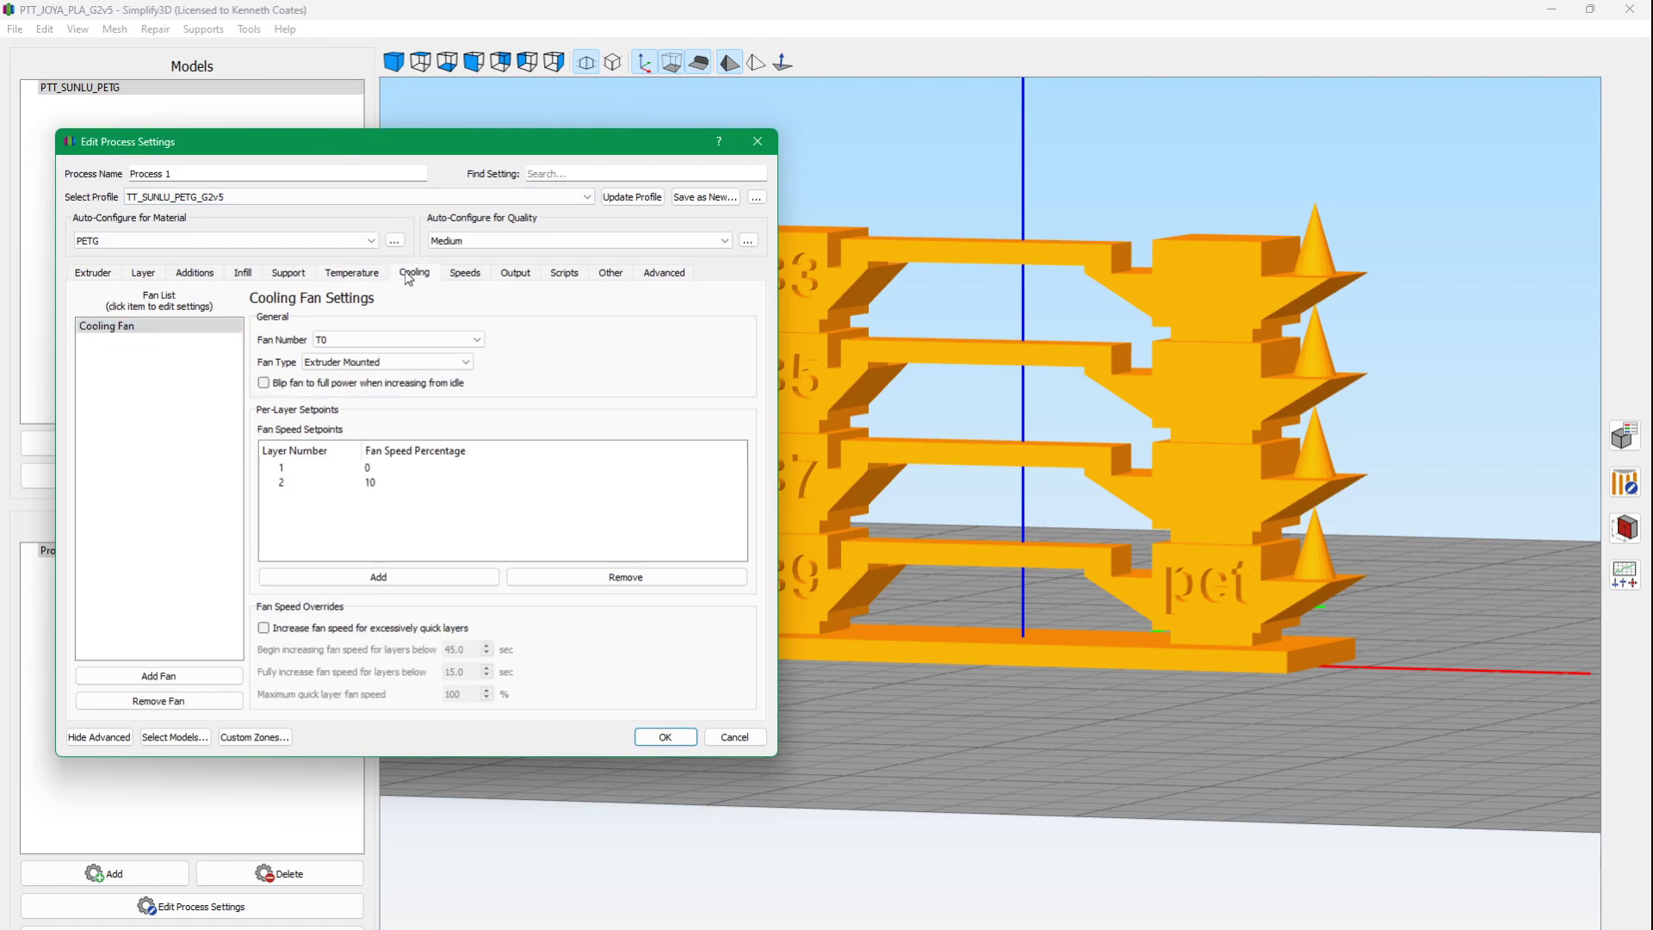
double_click(377, 483)
text(5)
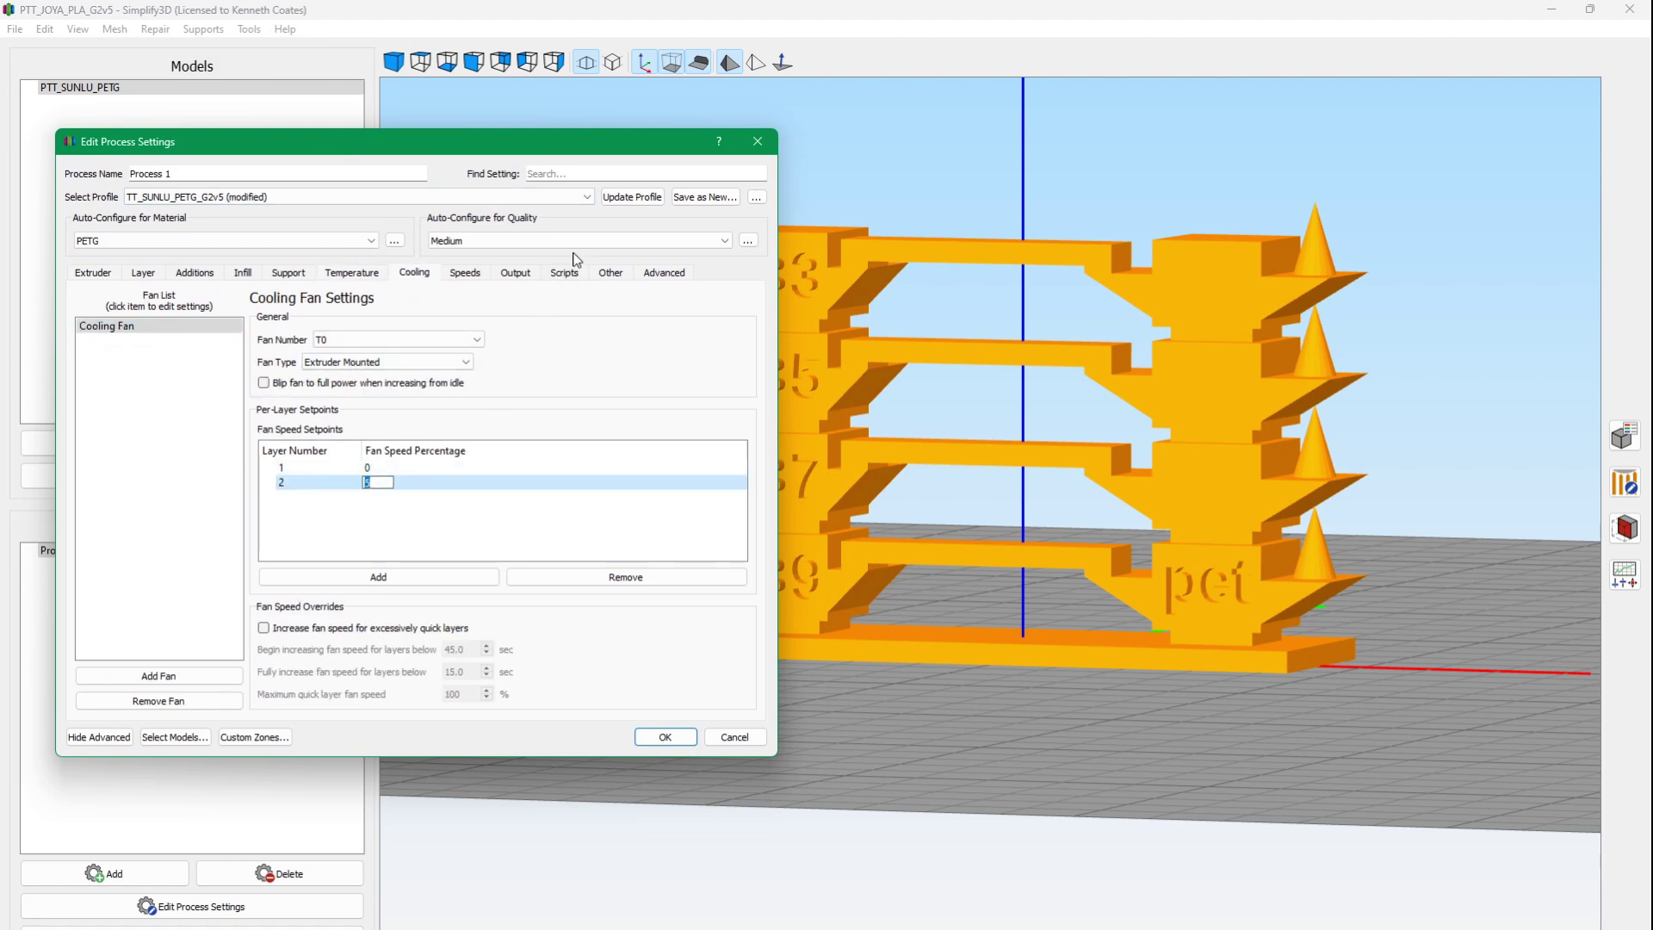
click(633, 197)
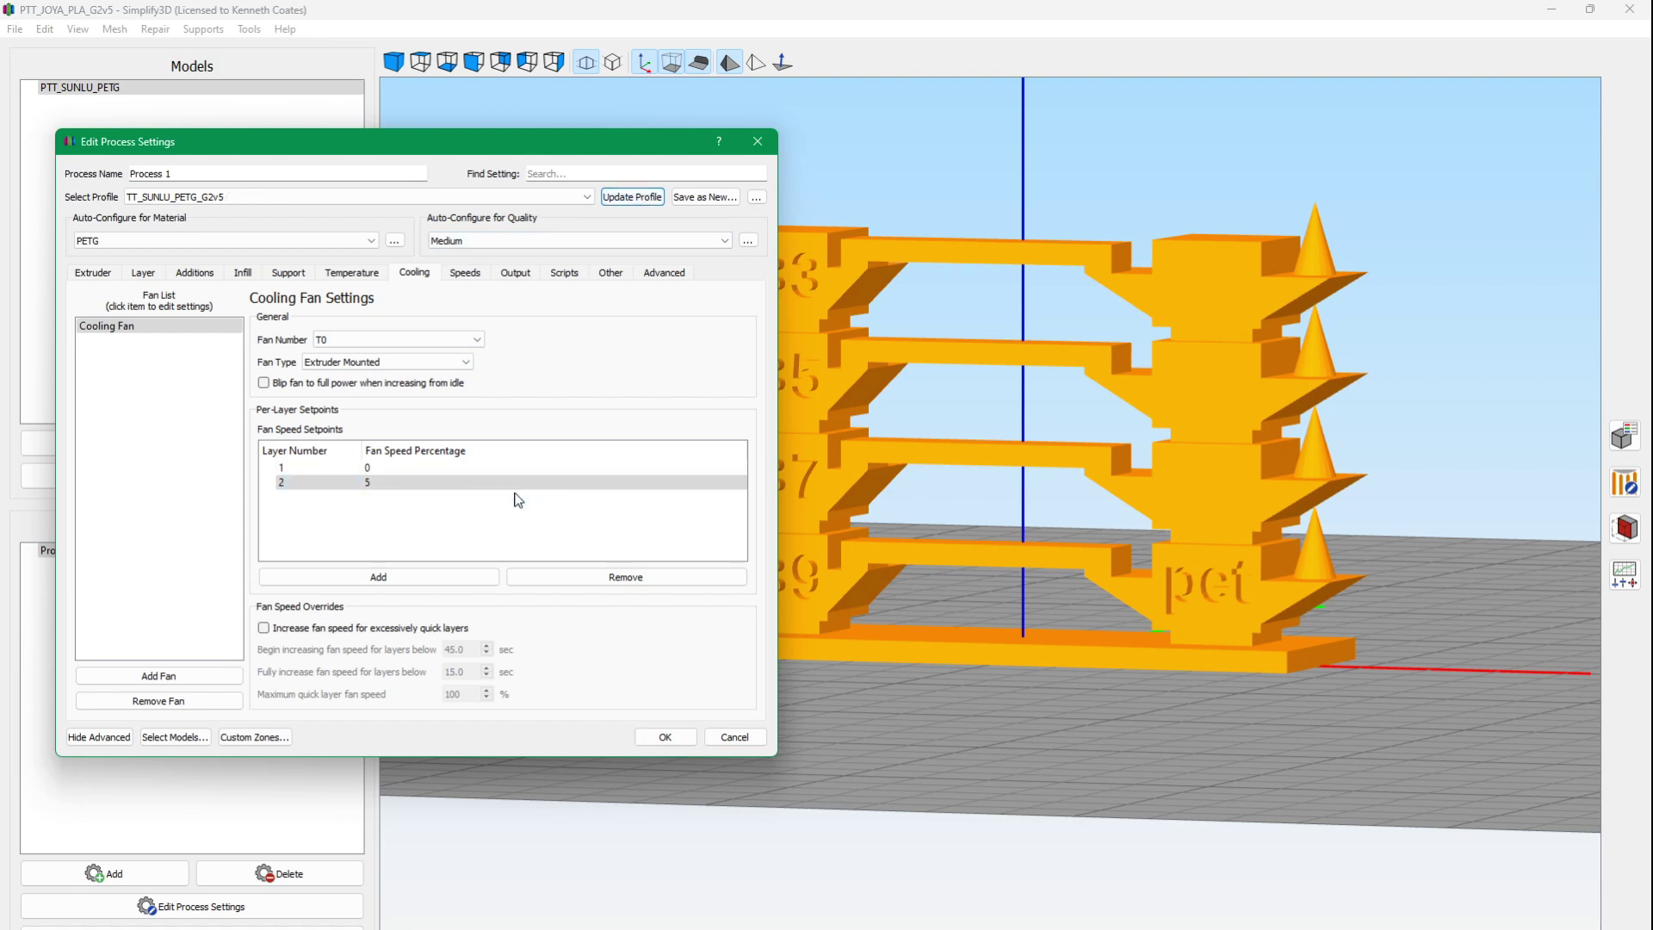
Review the speed and advanced settings of Process 1, and accept the process settings.
drag(543, 140, 504, 131)
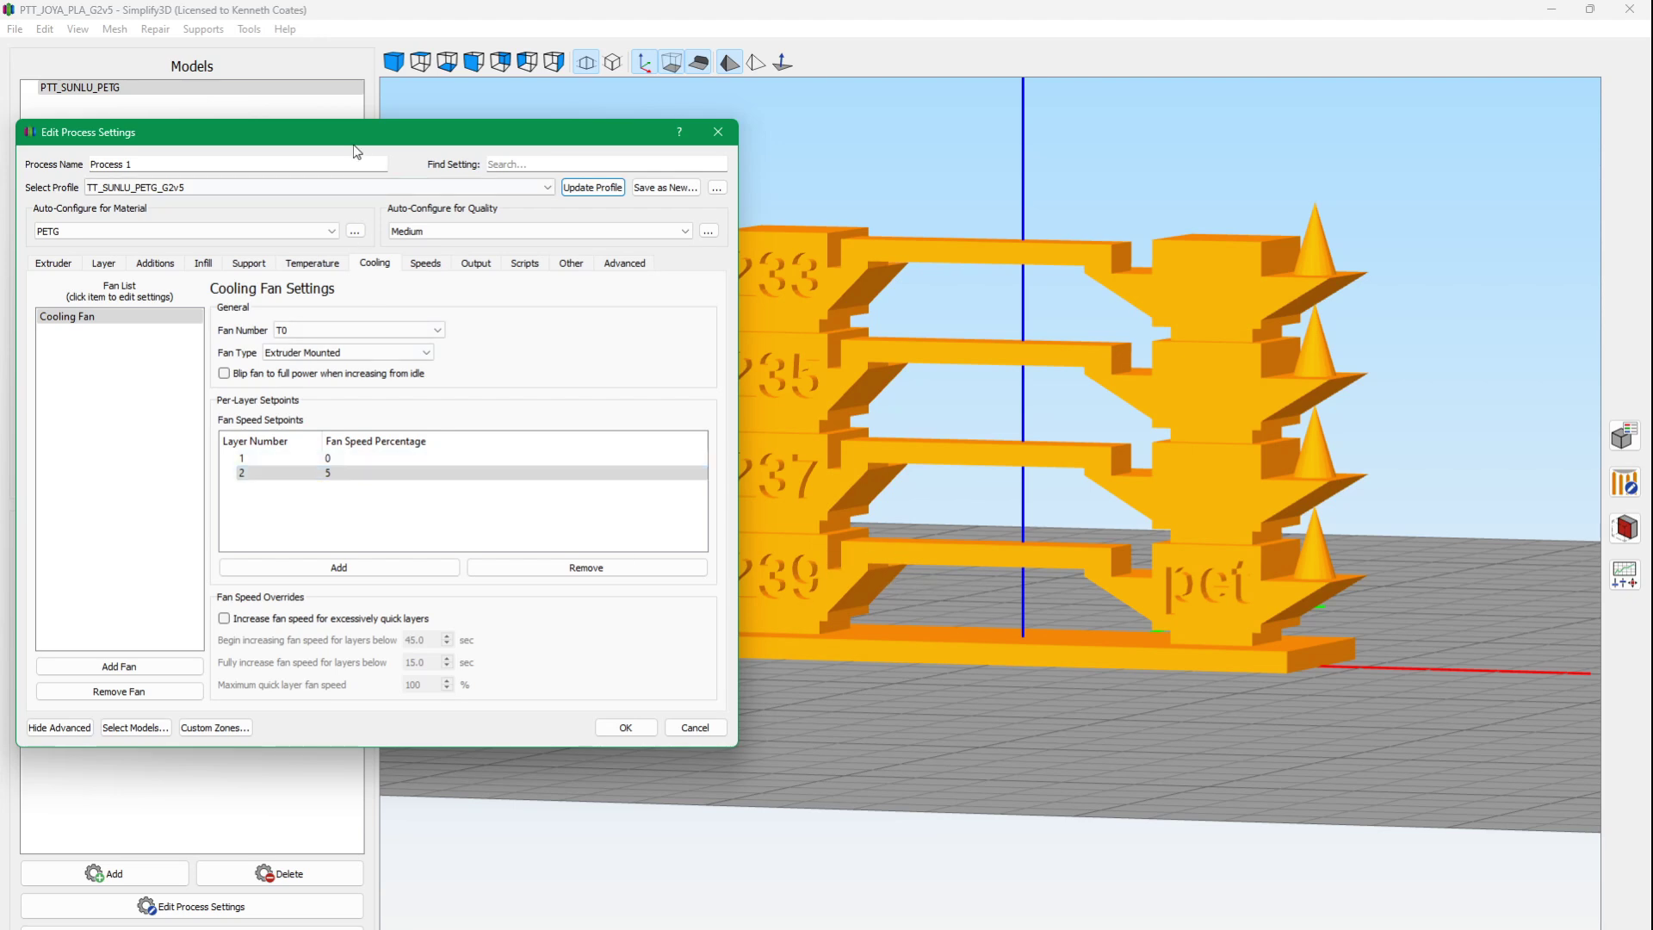
drag(348, 128, 361, 129)
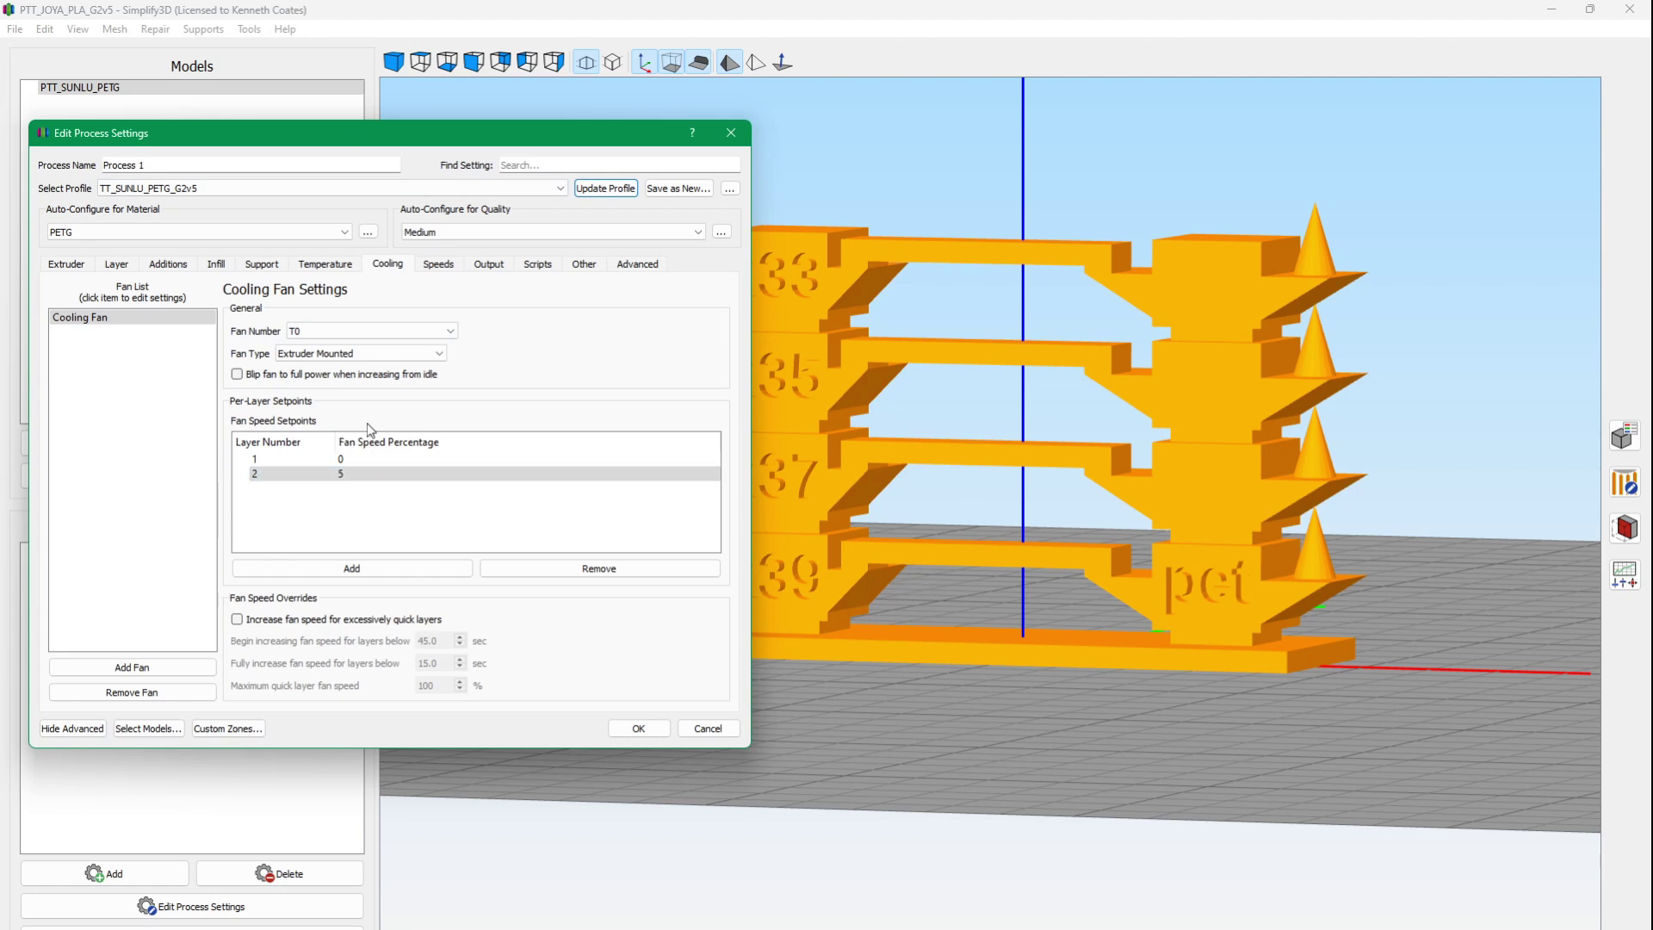
drag(285, 145, 283, 134)
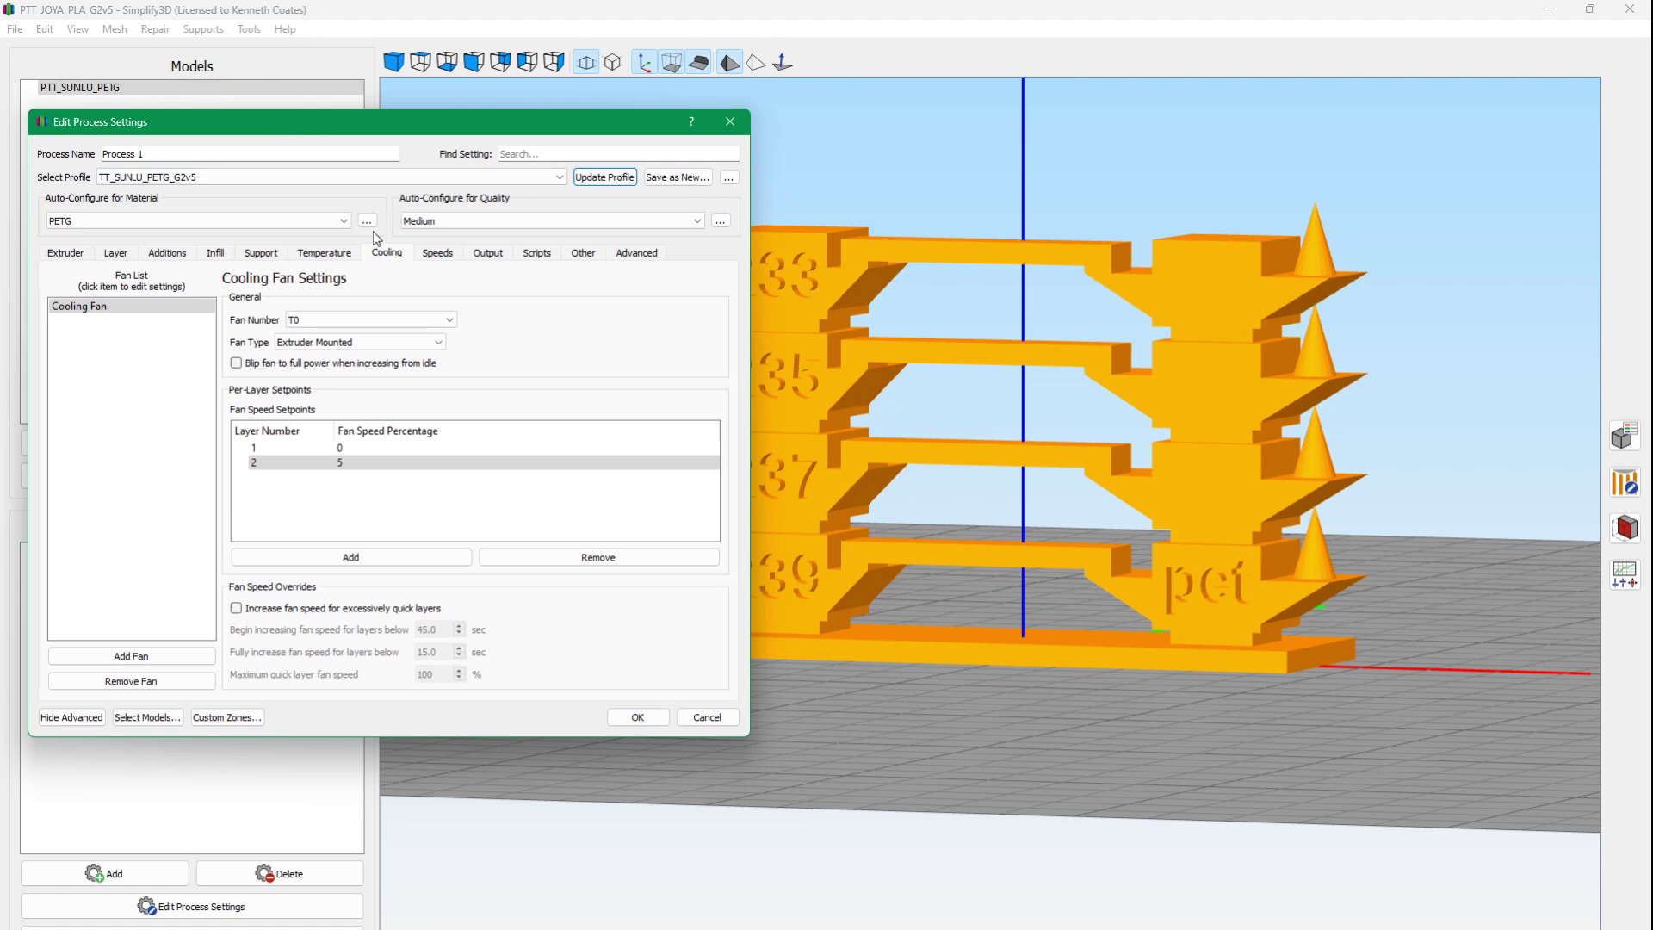
click(428, 258)
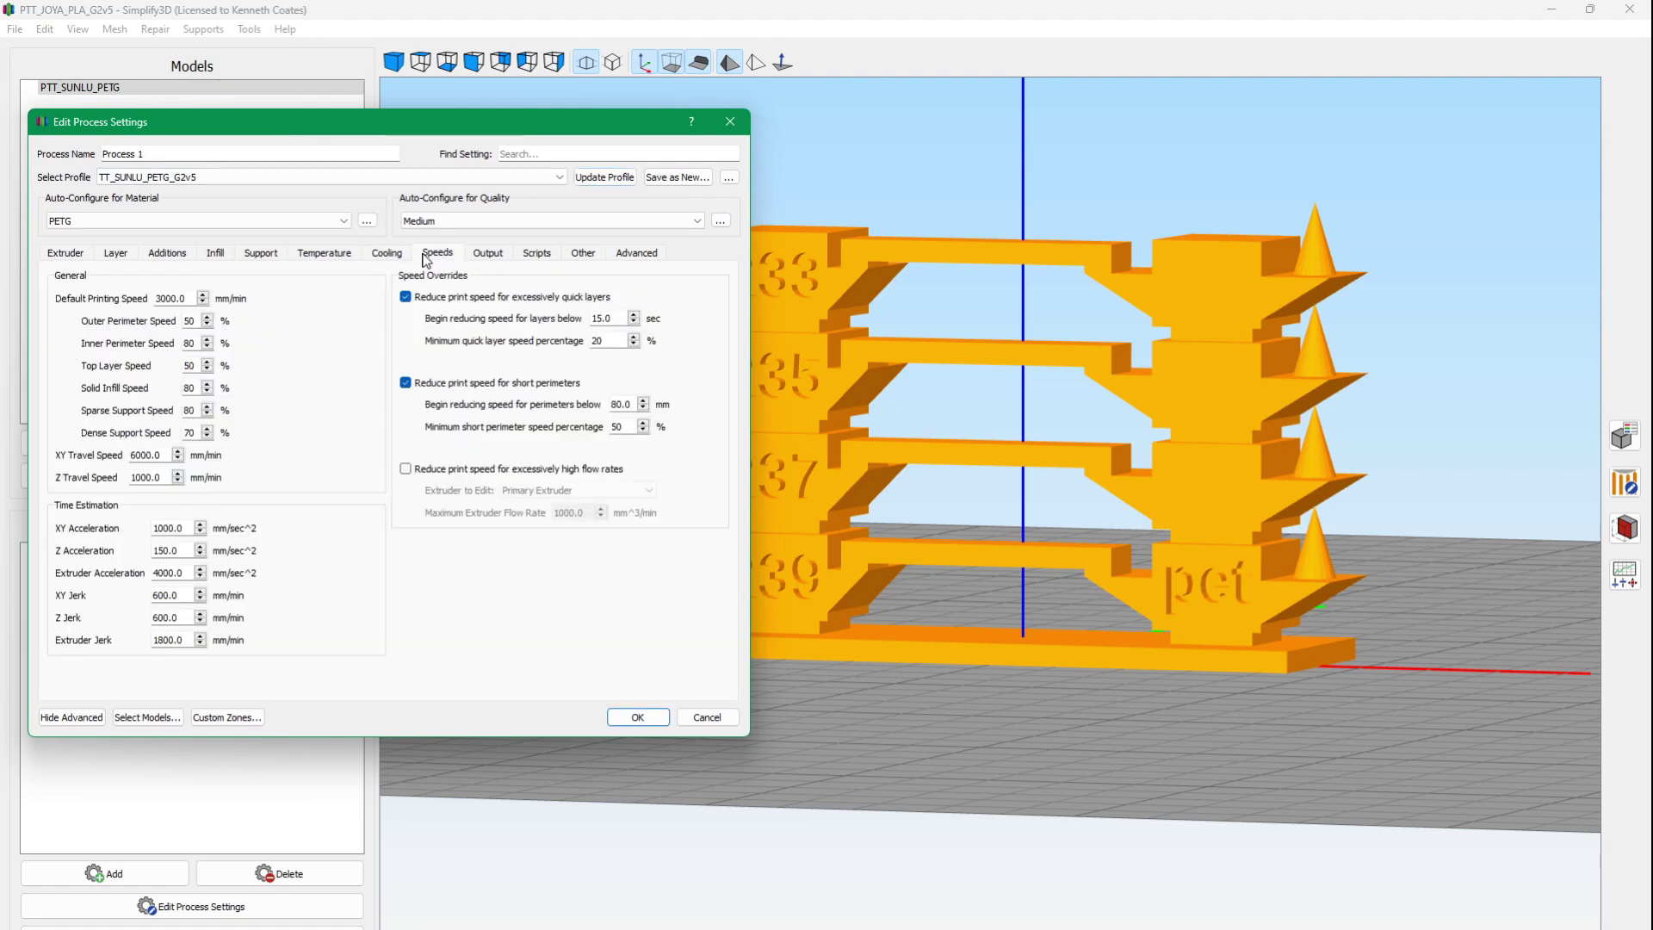
drag(348, 123, 328, 107)
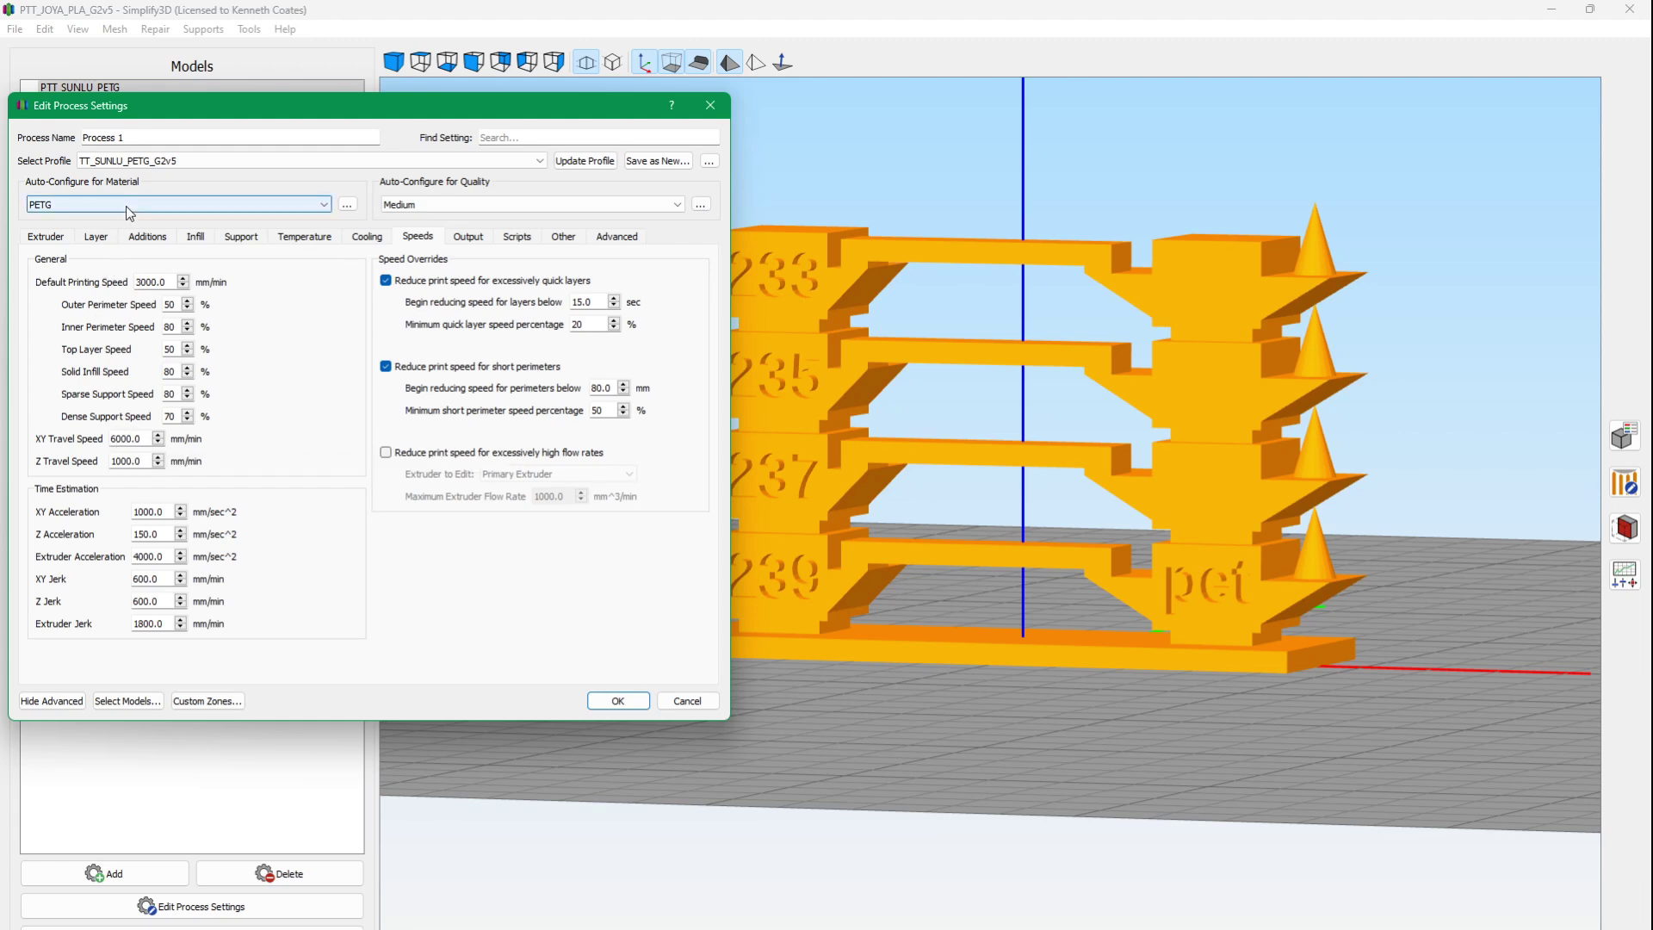
click(612, 245)
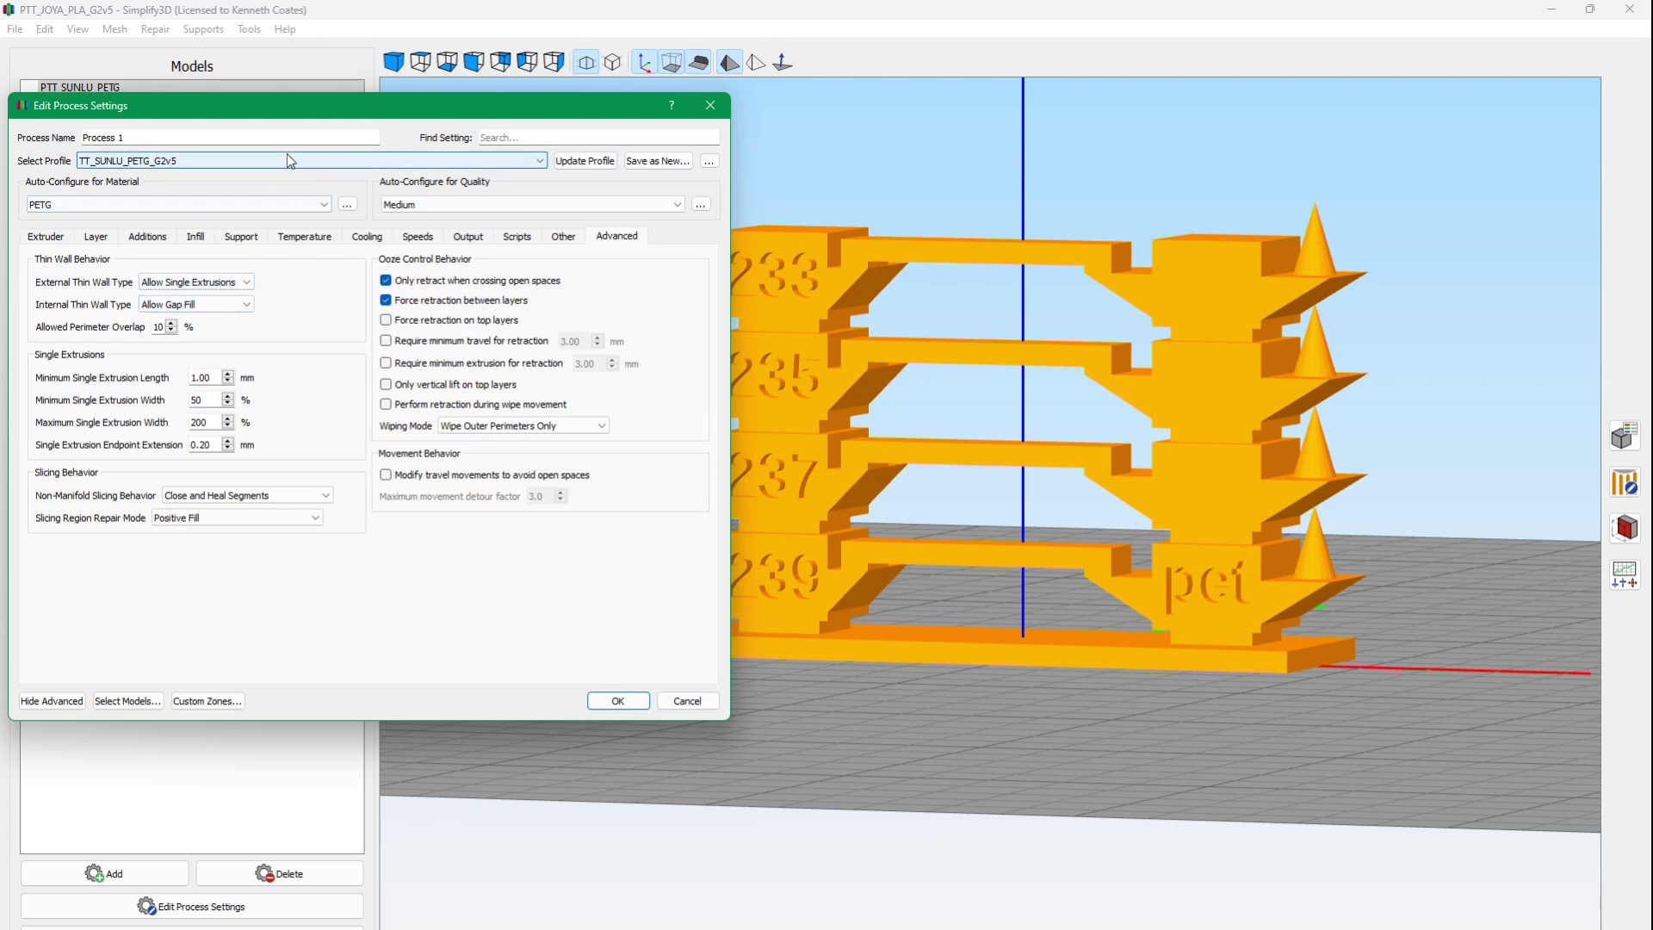
click(618, 700)
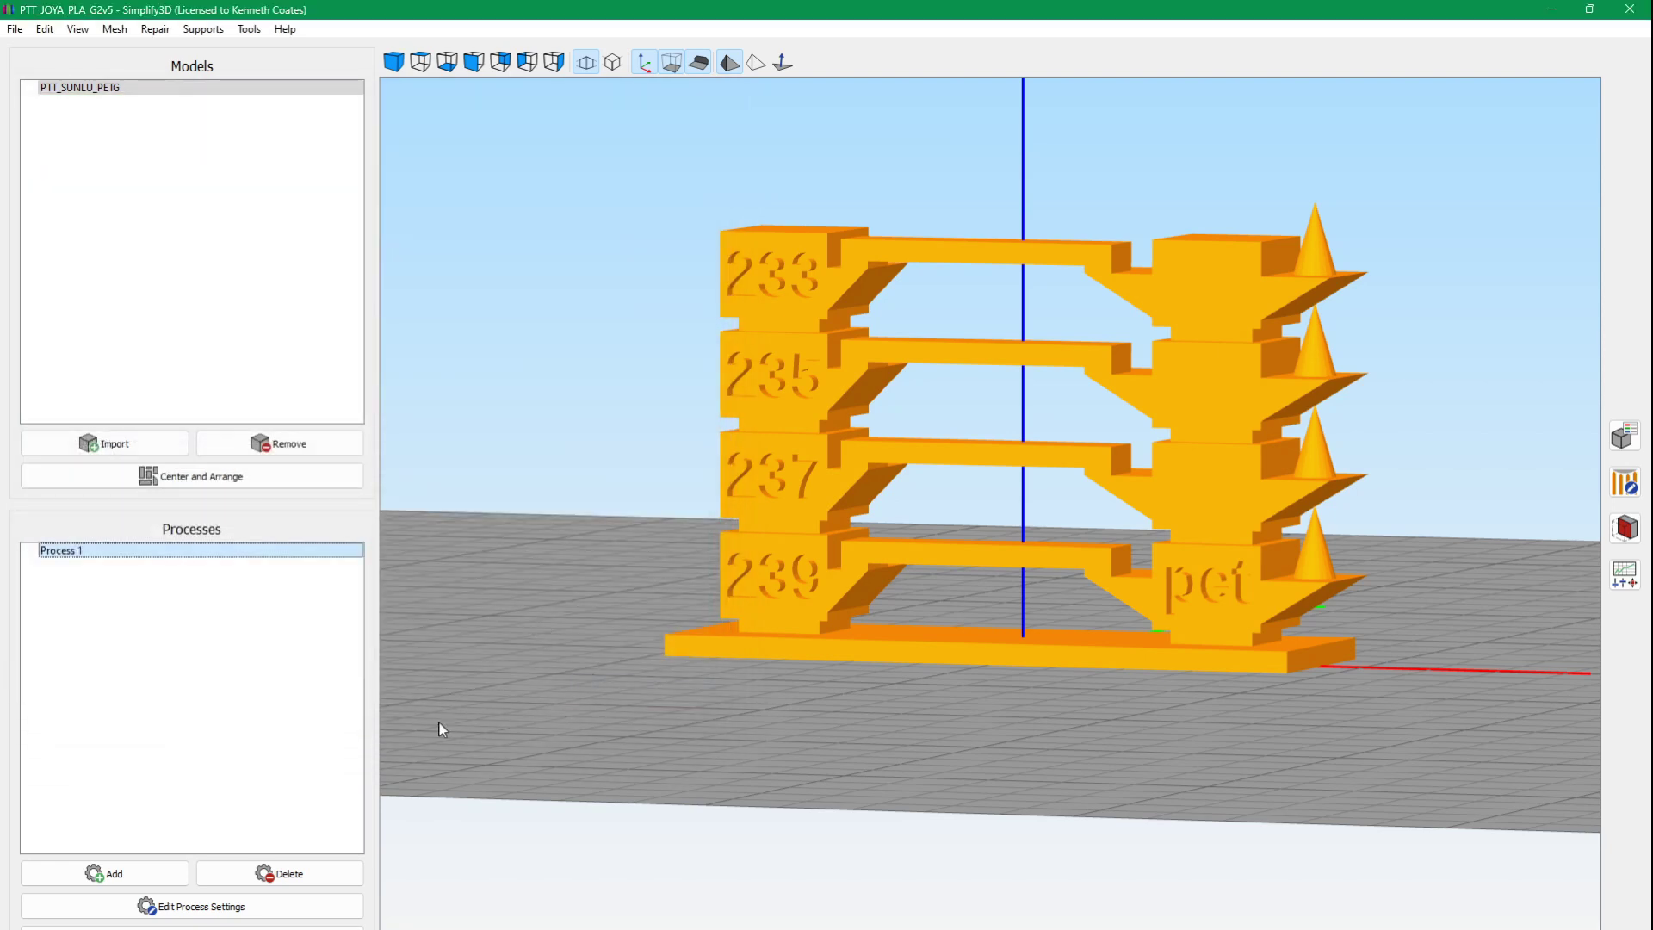
Slice the PETG tower without adding supports and inspect its toolpath preview.
click(191, 928)
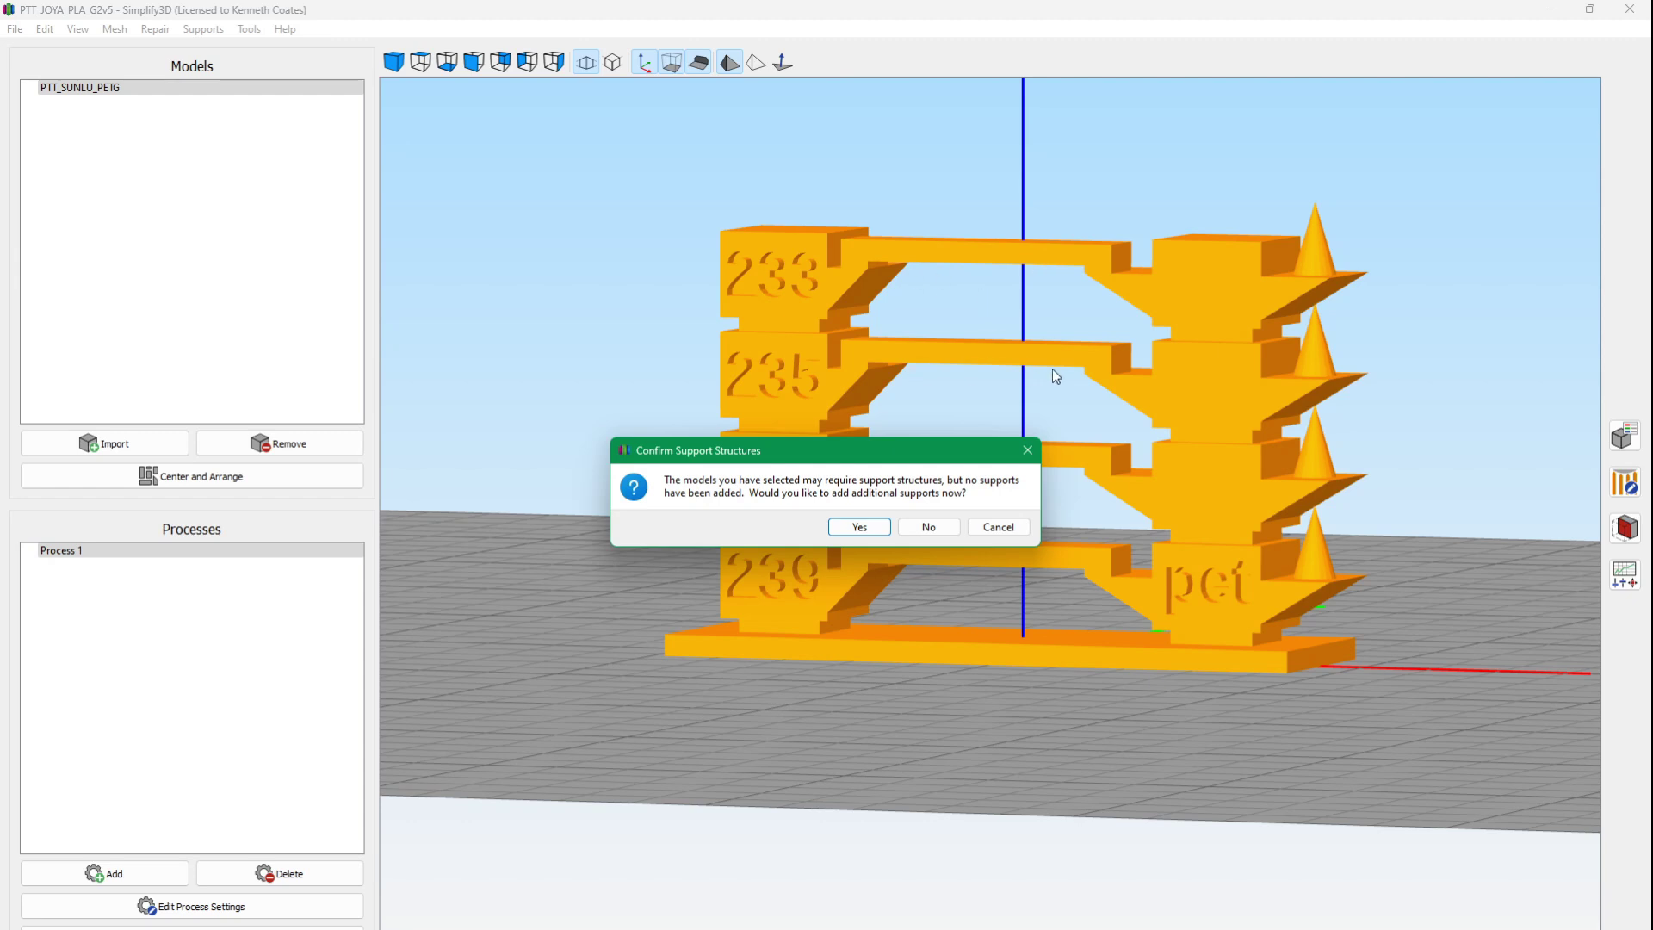
click(930, 528)
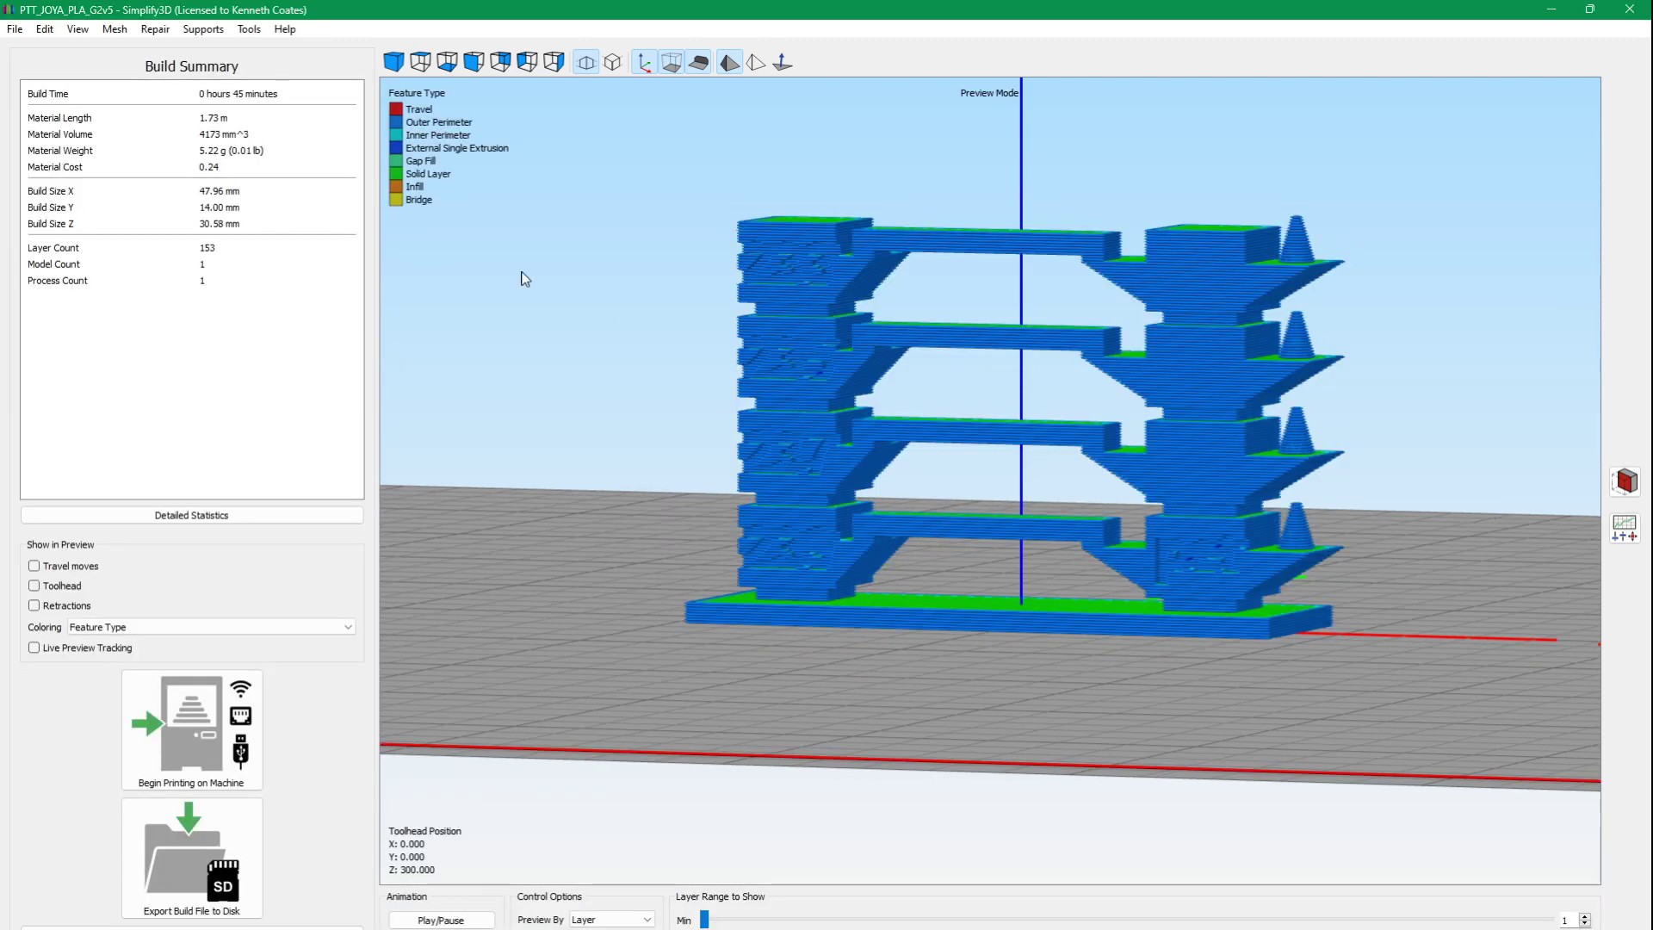
drag(736, 465, 810, 506)
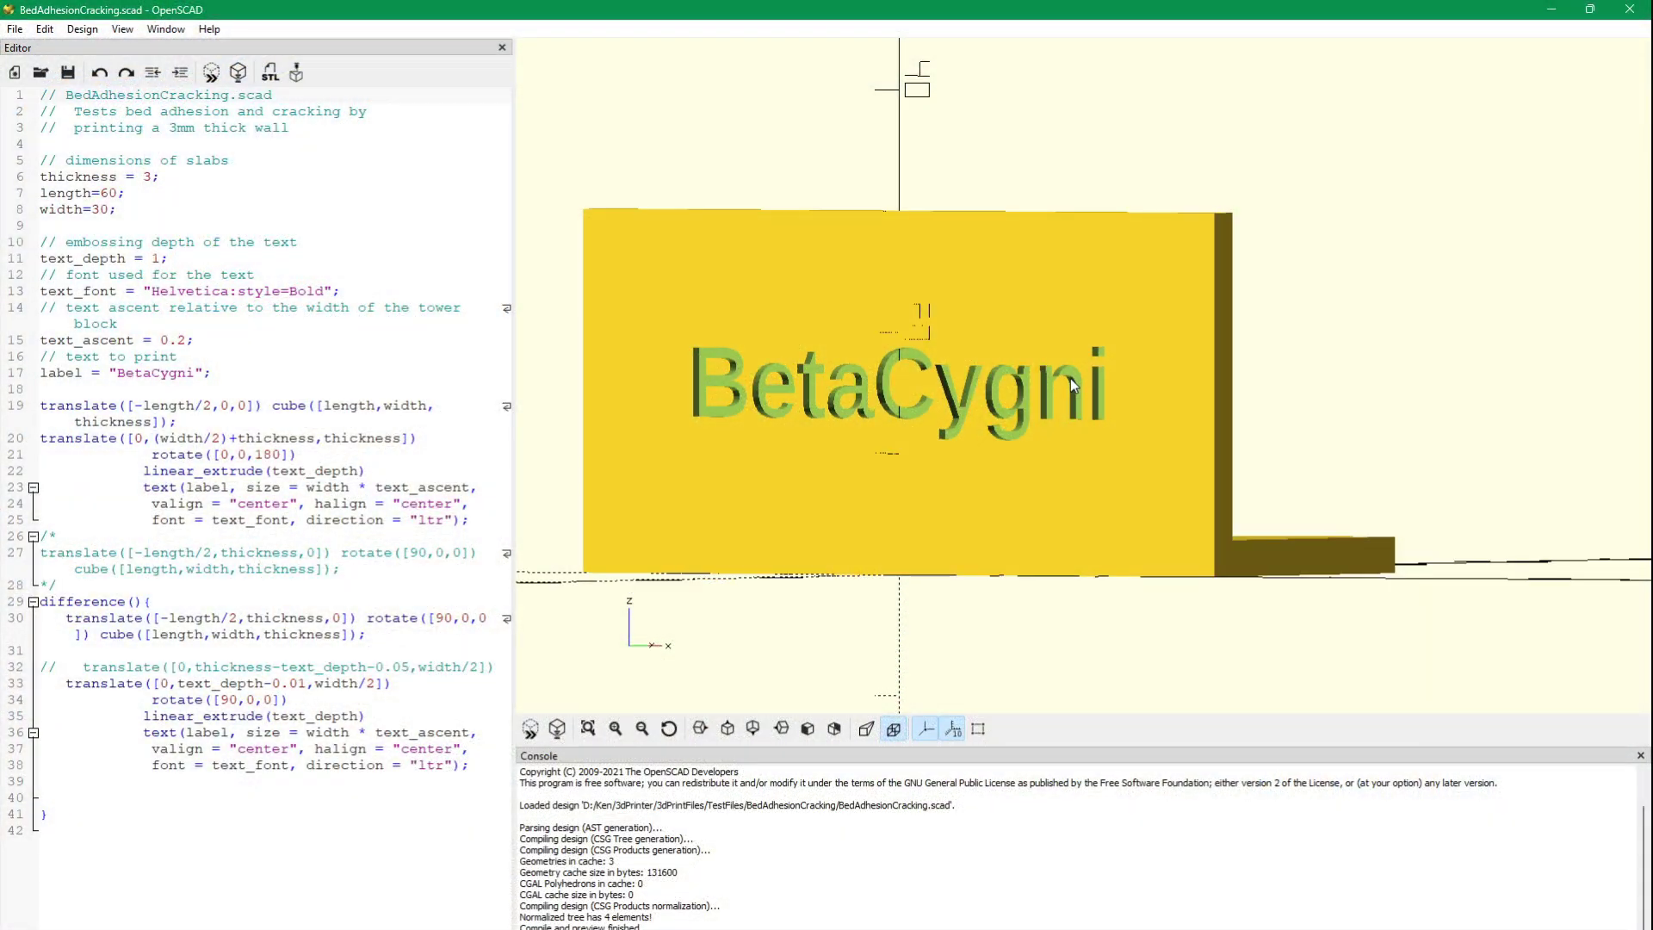
In OpenSCAD, examine the BedAdhesionCracking model from several angles, including its wall, base slab, underside and BetaCygni lettering.
mouse_move(1071, 379)
mouse_down()
mouse_move(1005, 396)
mouse_move(990, 386)
mouse_move(1037, 374)
mouse_move(1045, 391)
mouse_move(976, 376)
mouse_move(1005, 374)
mouse_move(1014, 399)
mouse_move(983, 446)
mouse_move(1068, 368)
mouse_up()
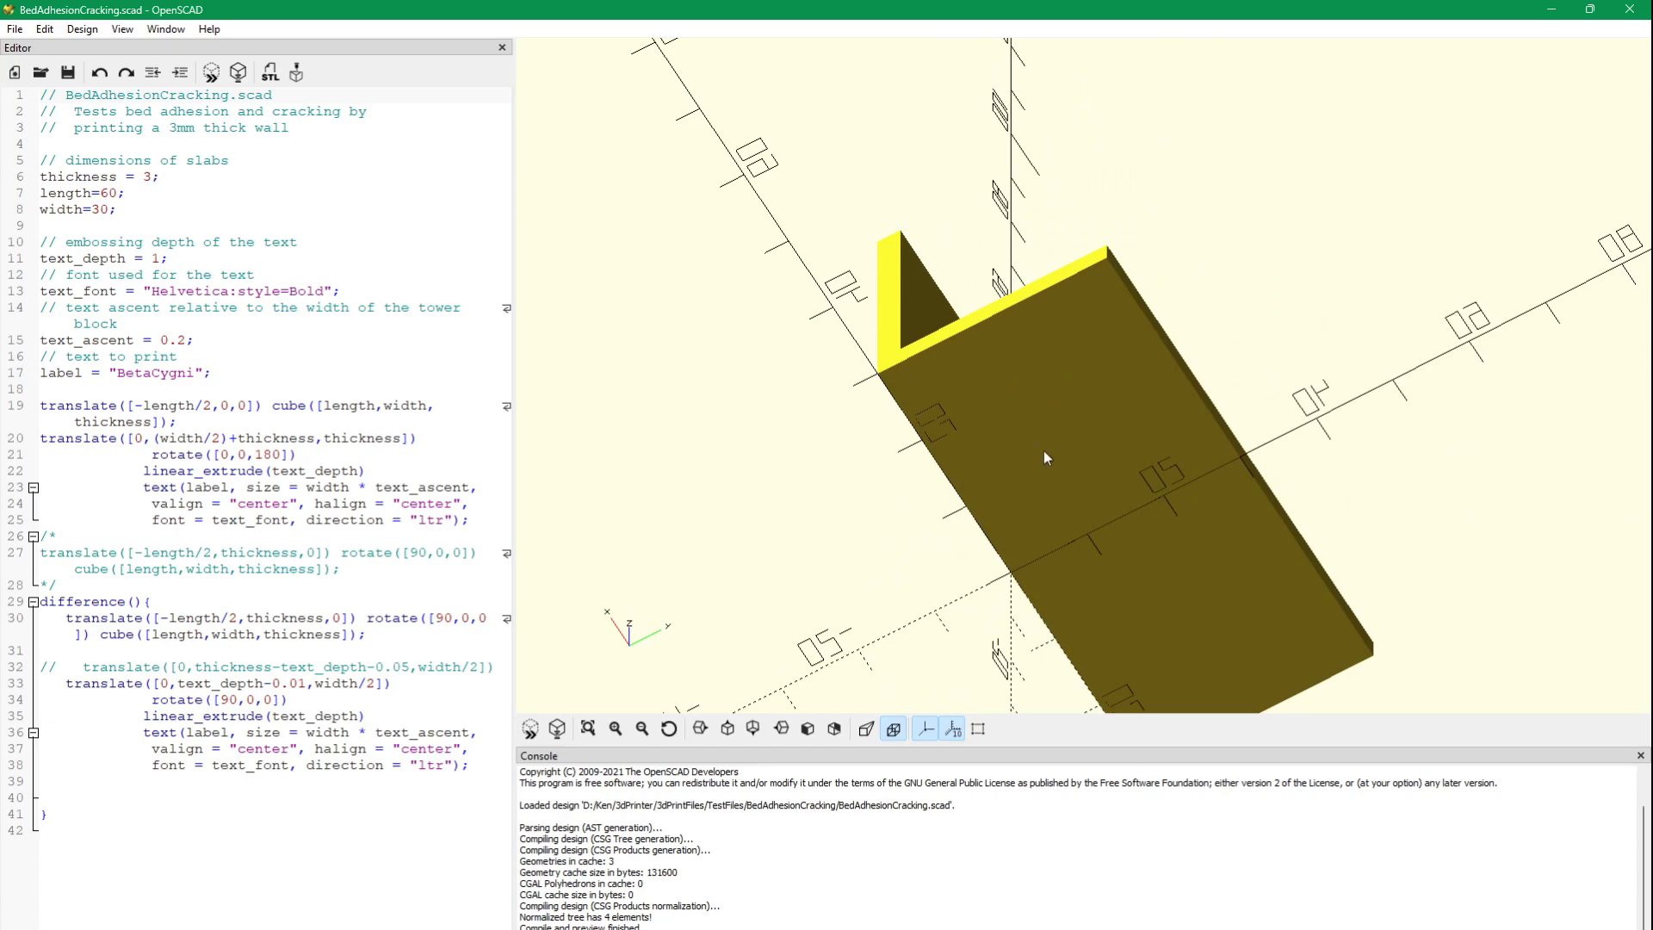
drag(1044, 451, 997, 511)
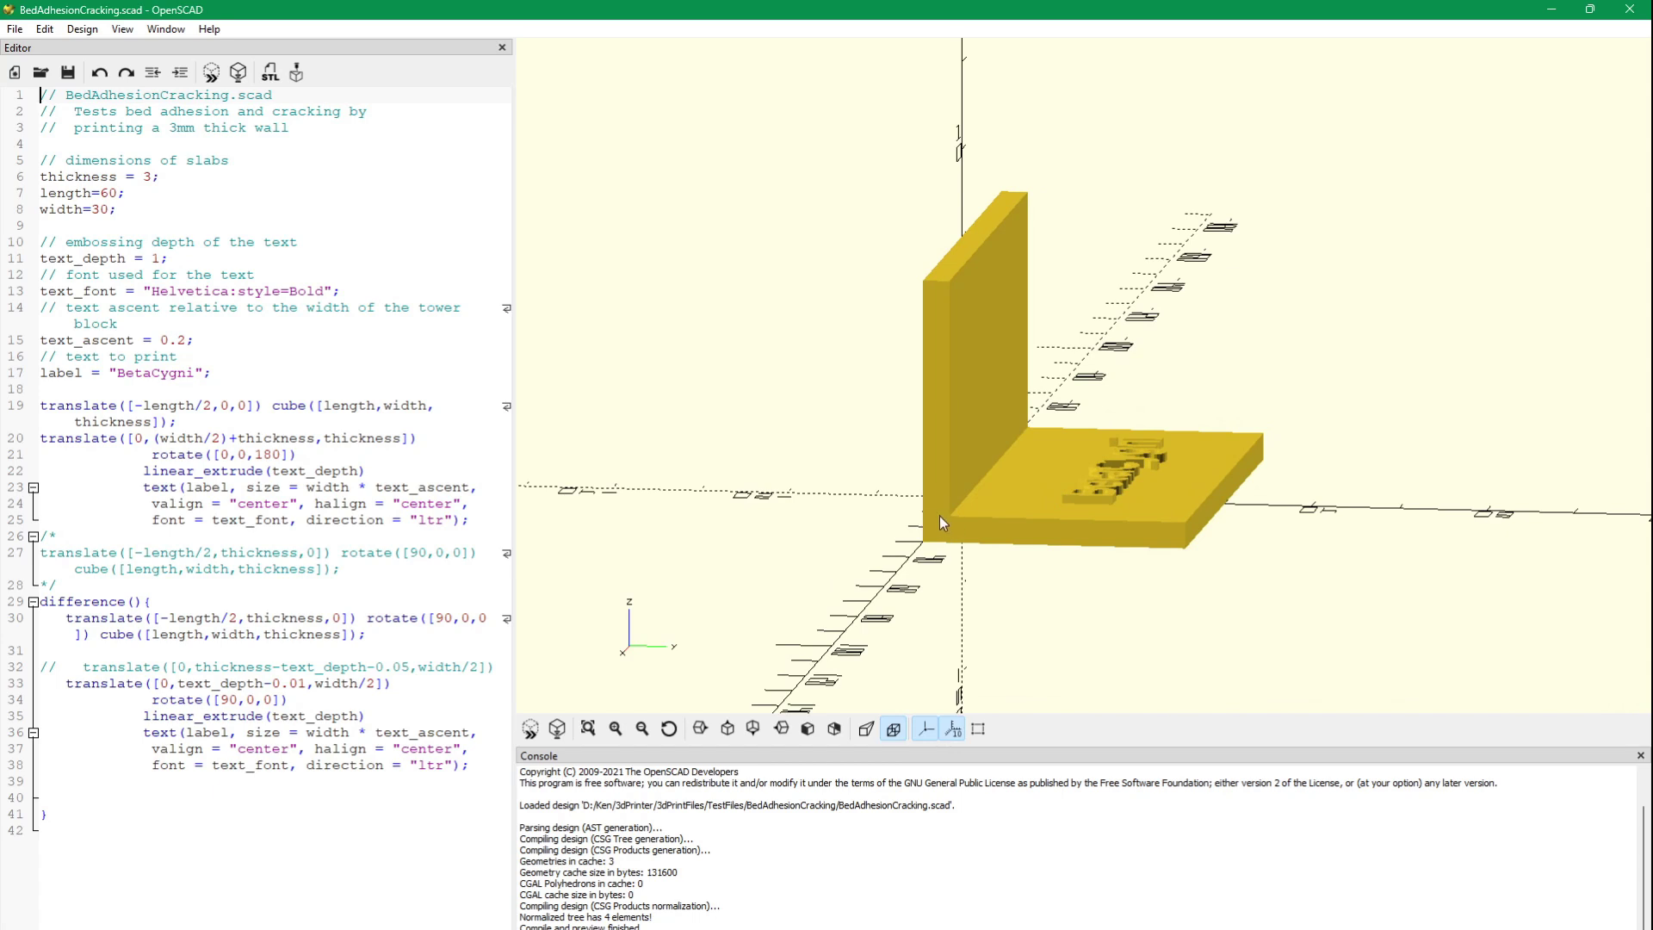
drag(939, 515, 942, 504)
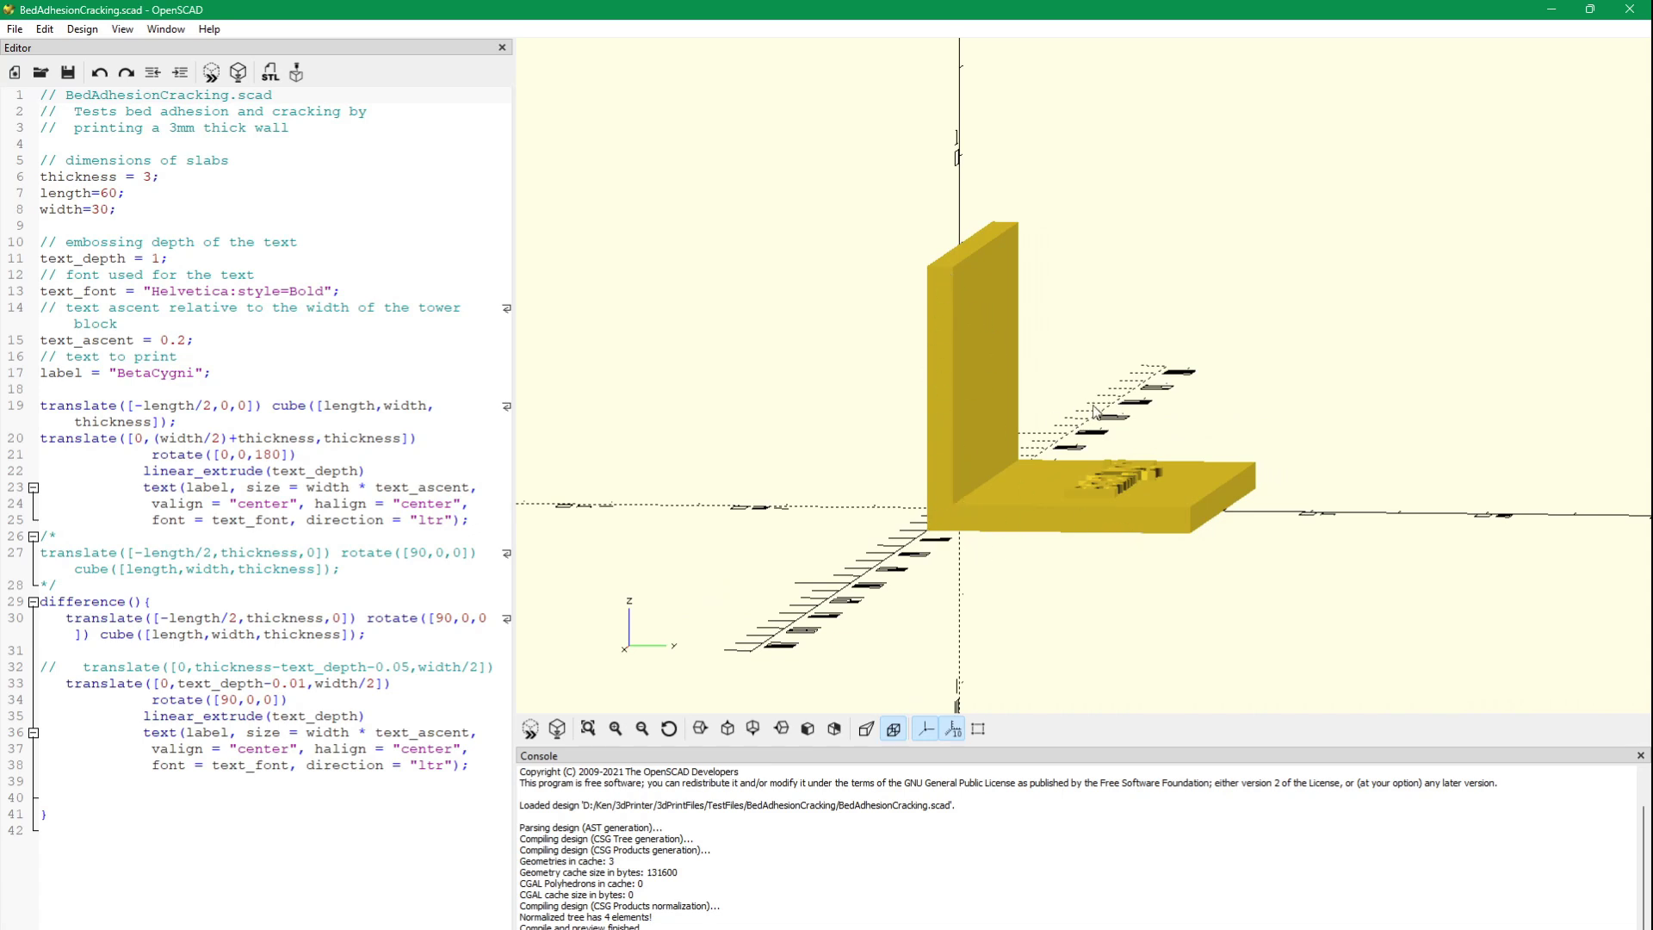
drag(1135, 530, 1045, 430)
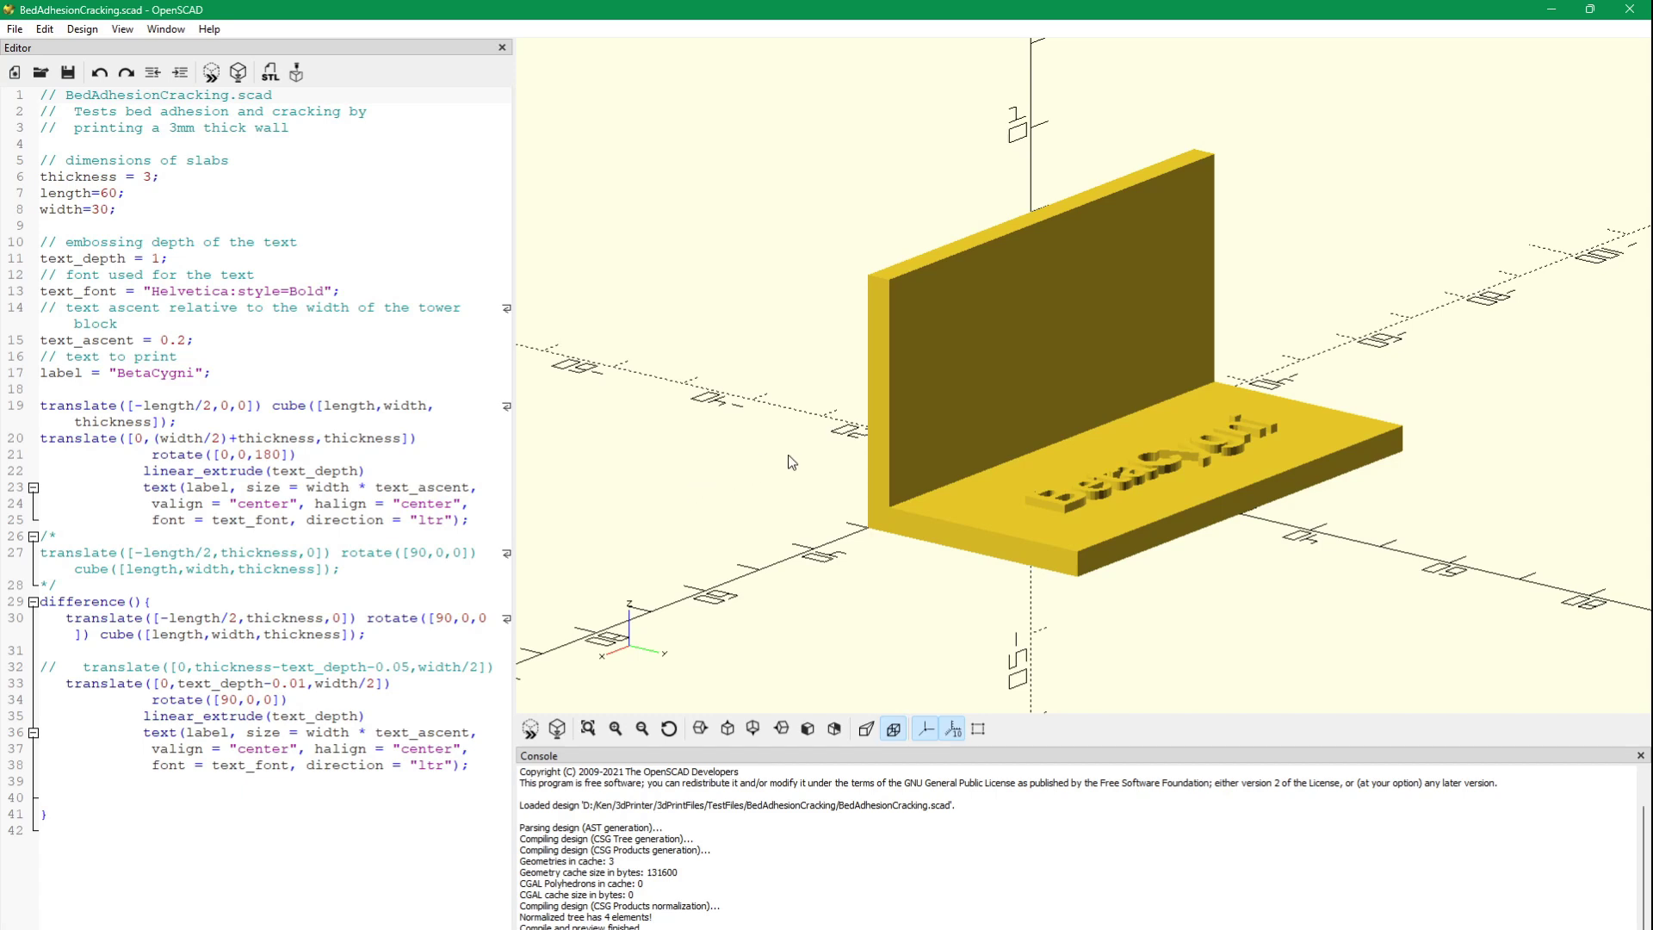
drag(792, 463, 861, 349)
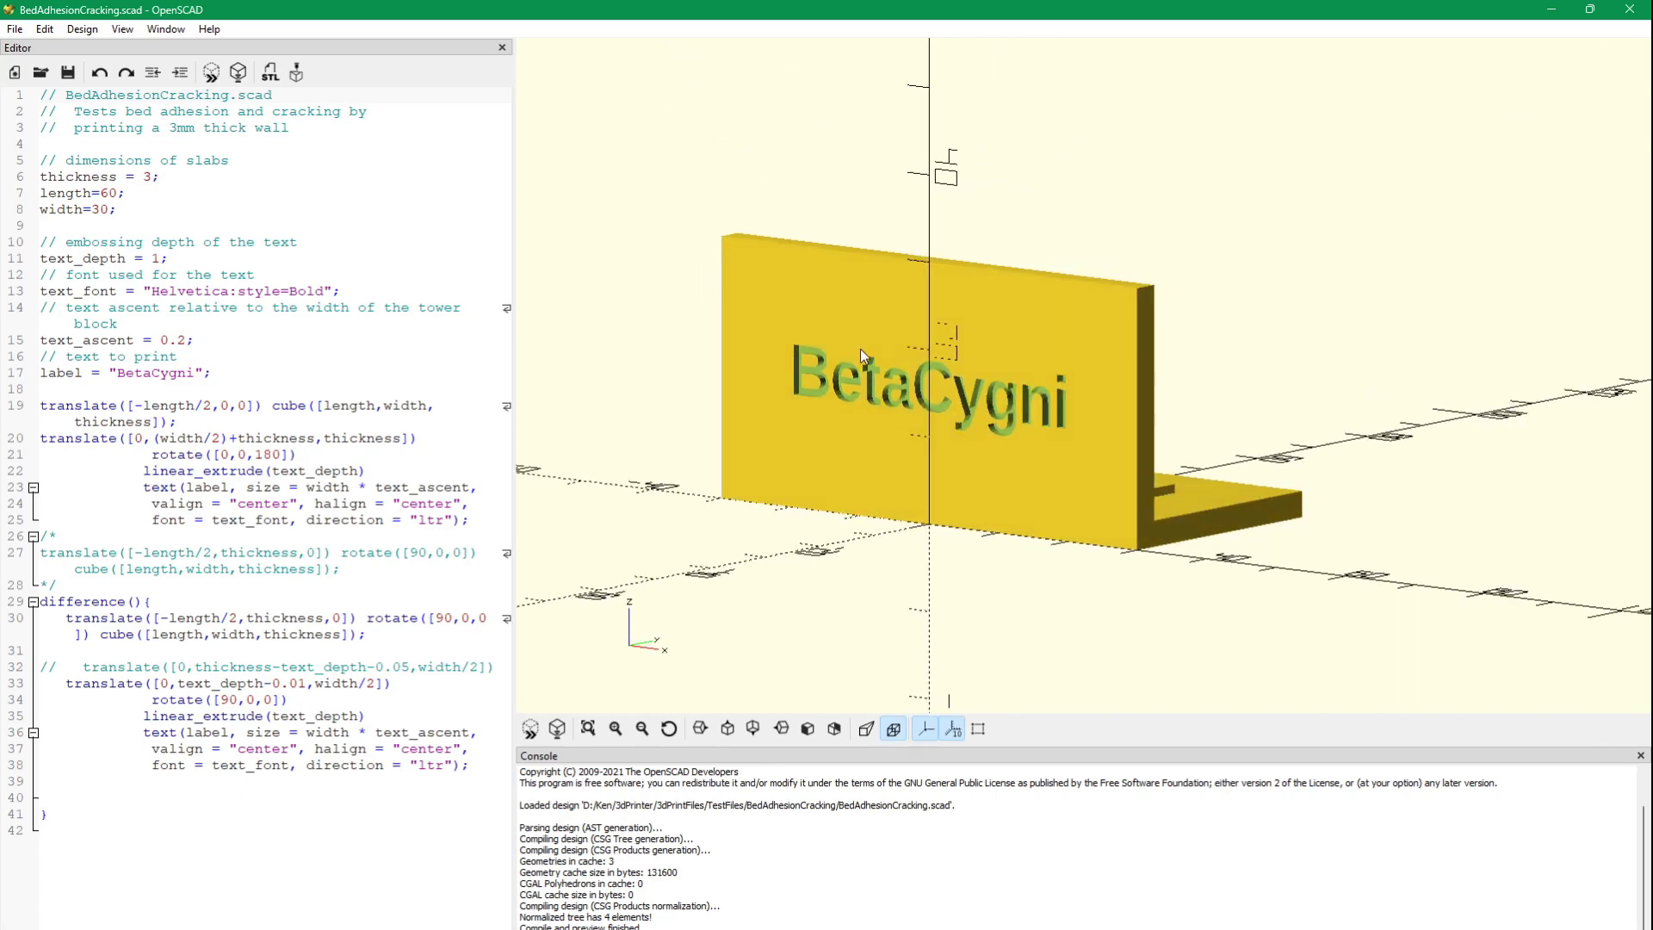
drag(975, 355, 896, 425)
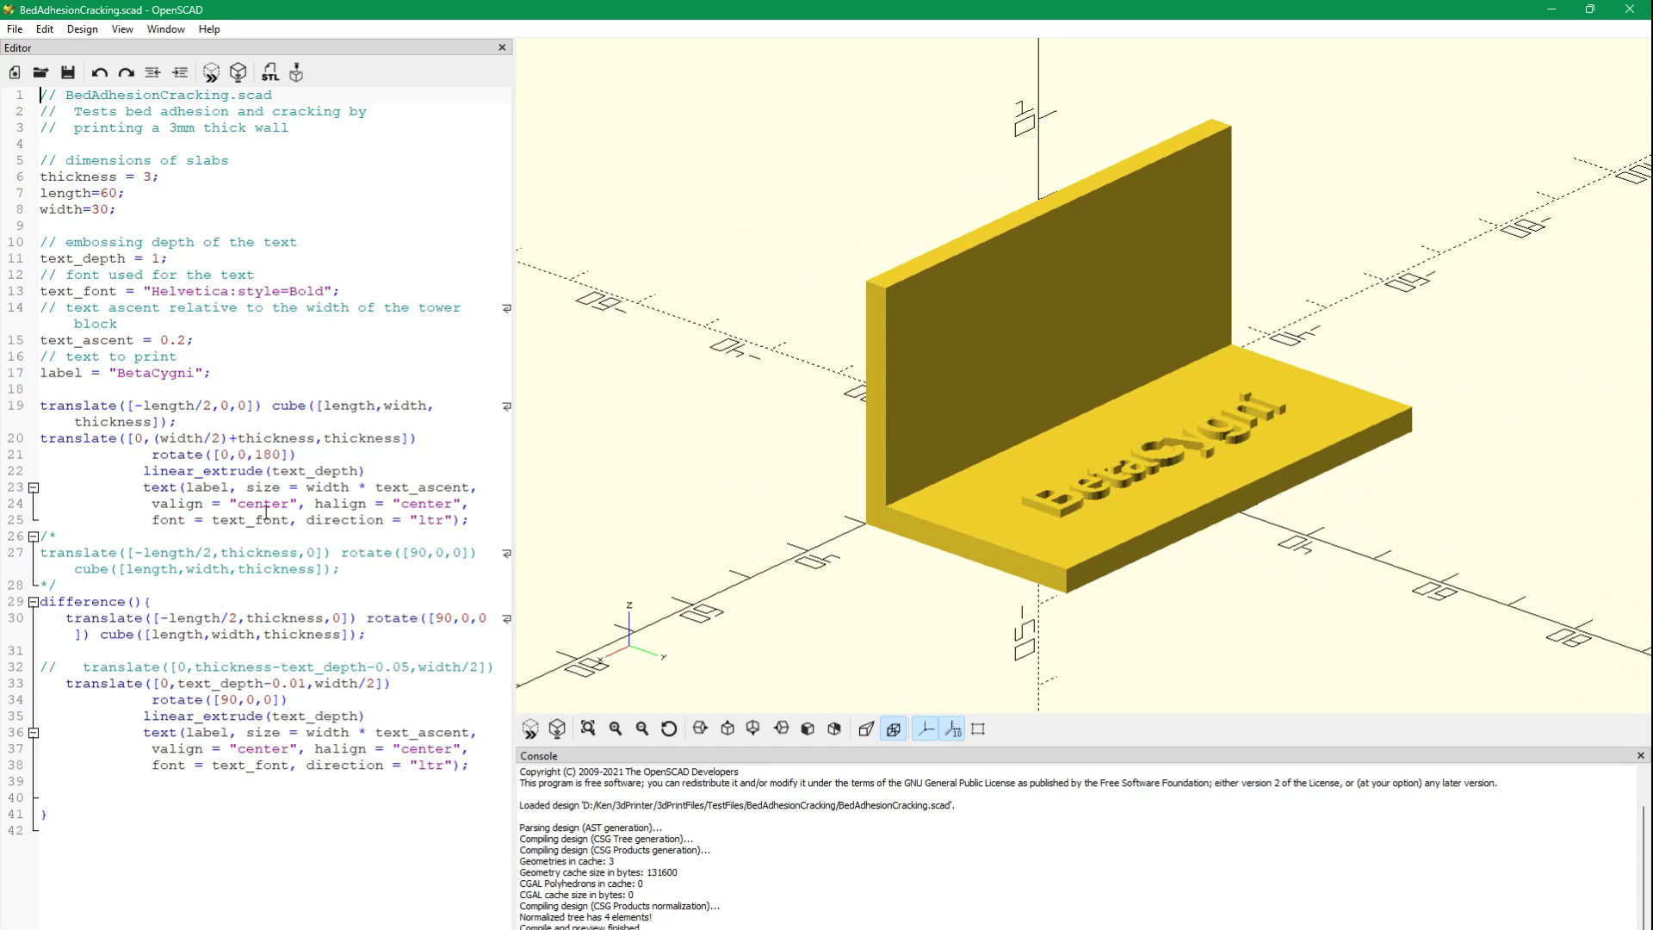
drag(841, 431, 896, 415)
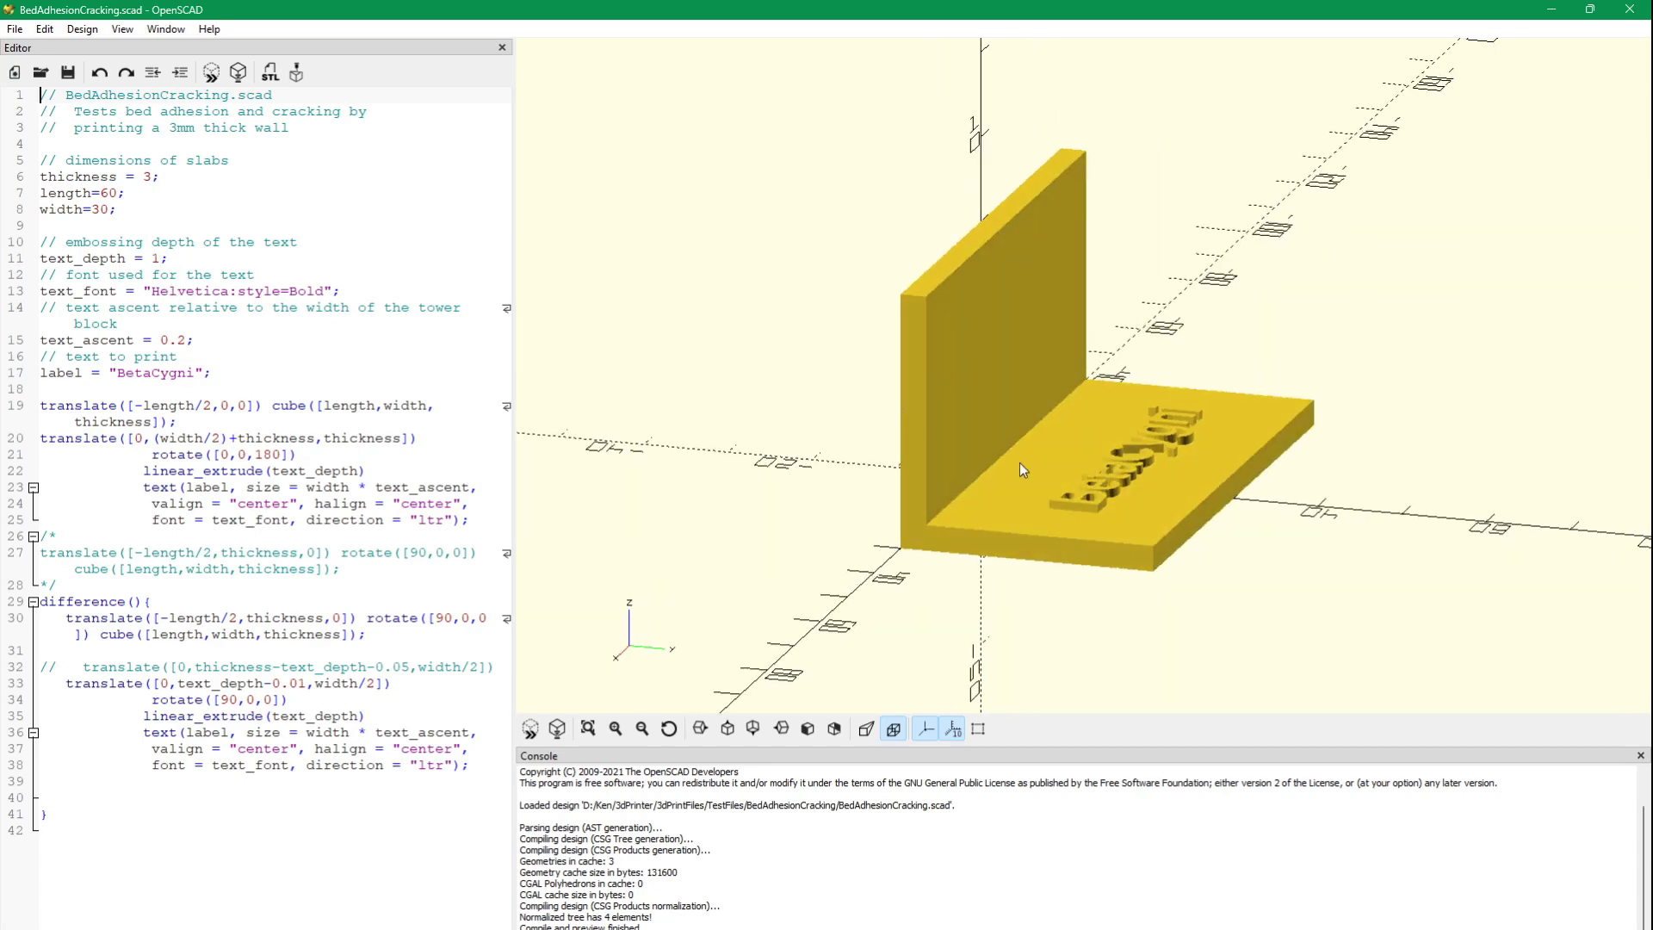
drag(1019, 462, 928, 358)
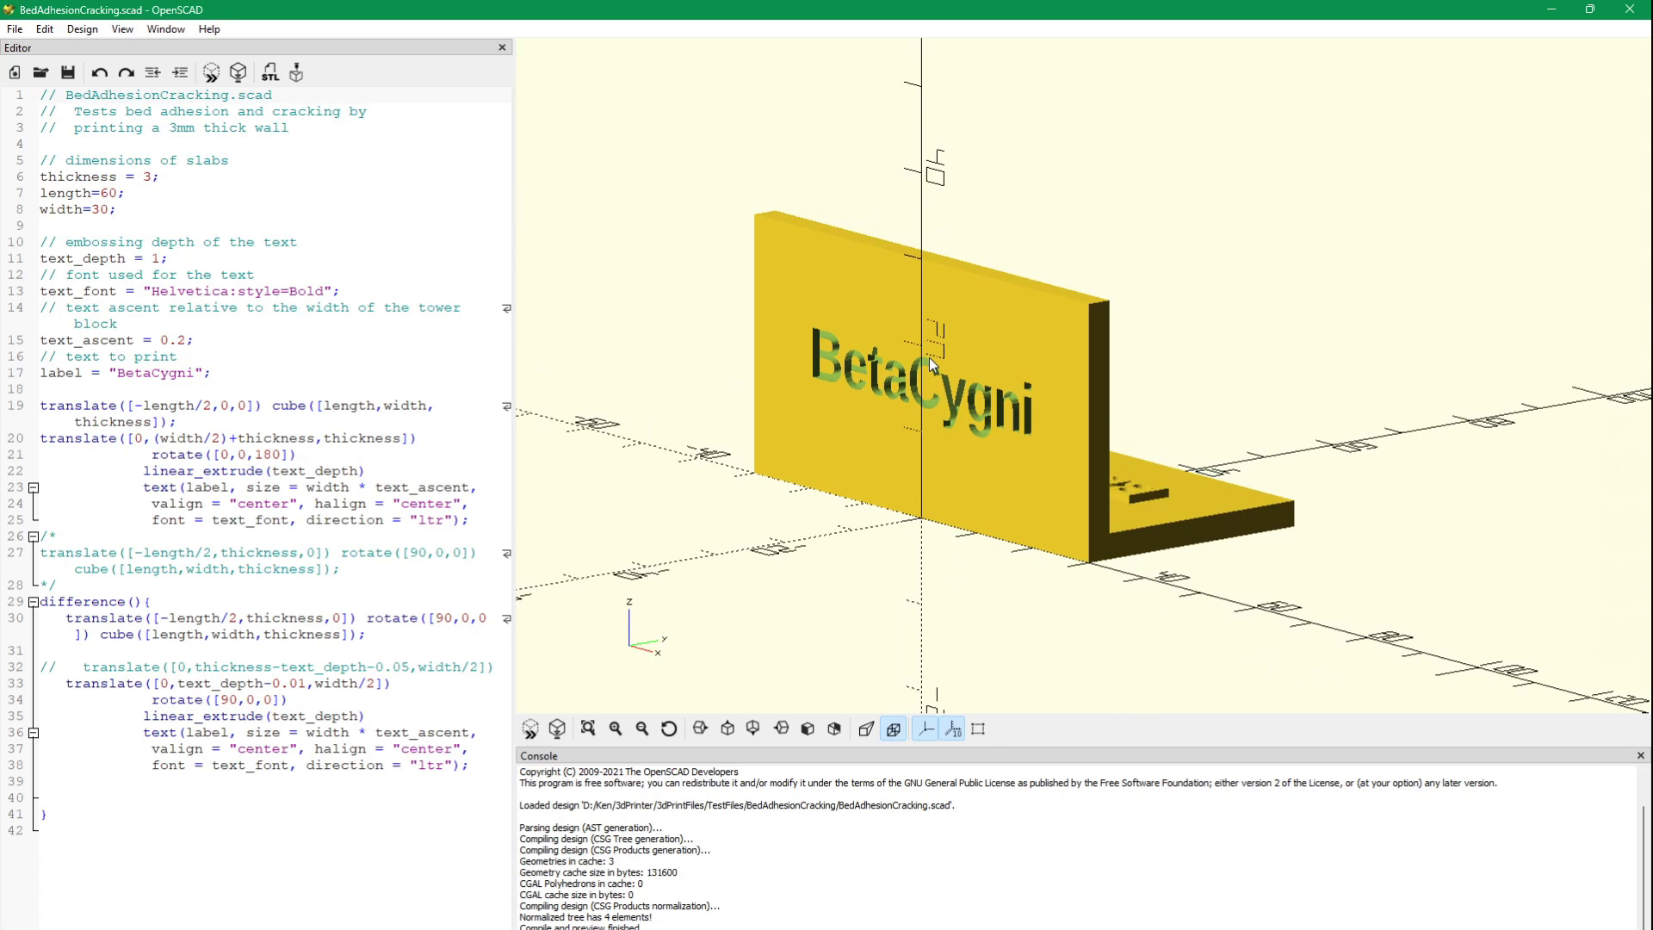
drag(928, 359, 912, 351)
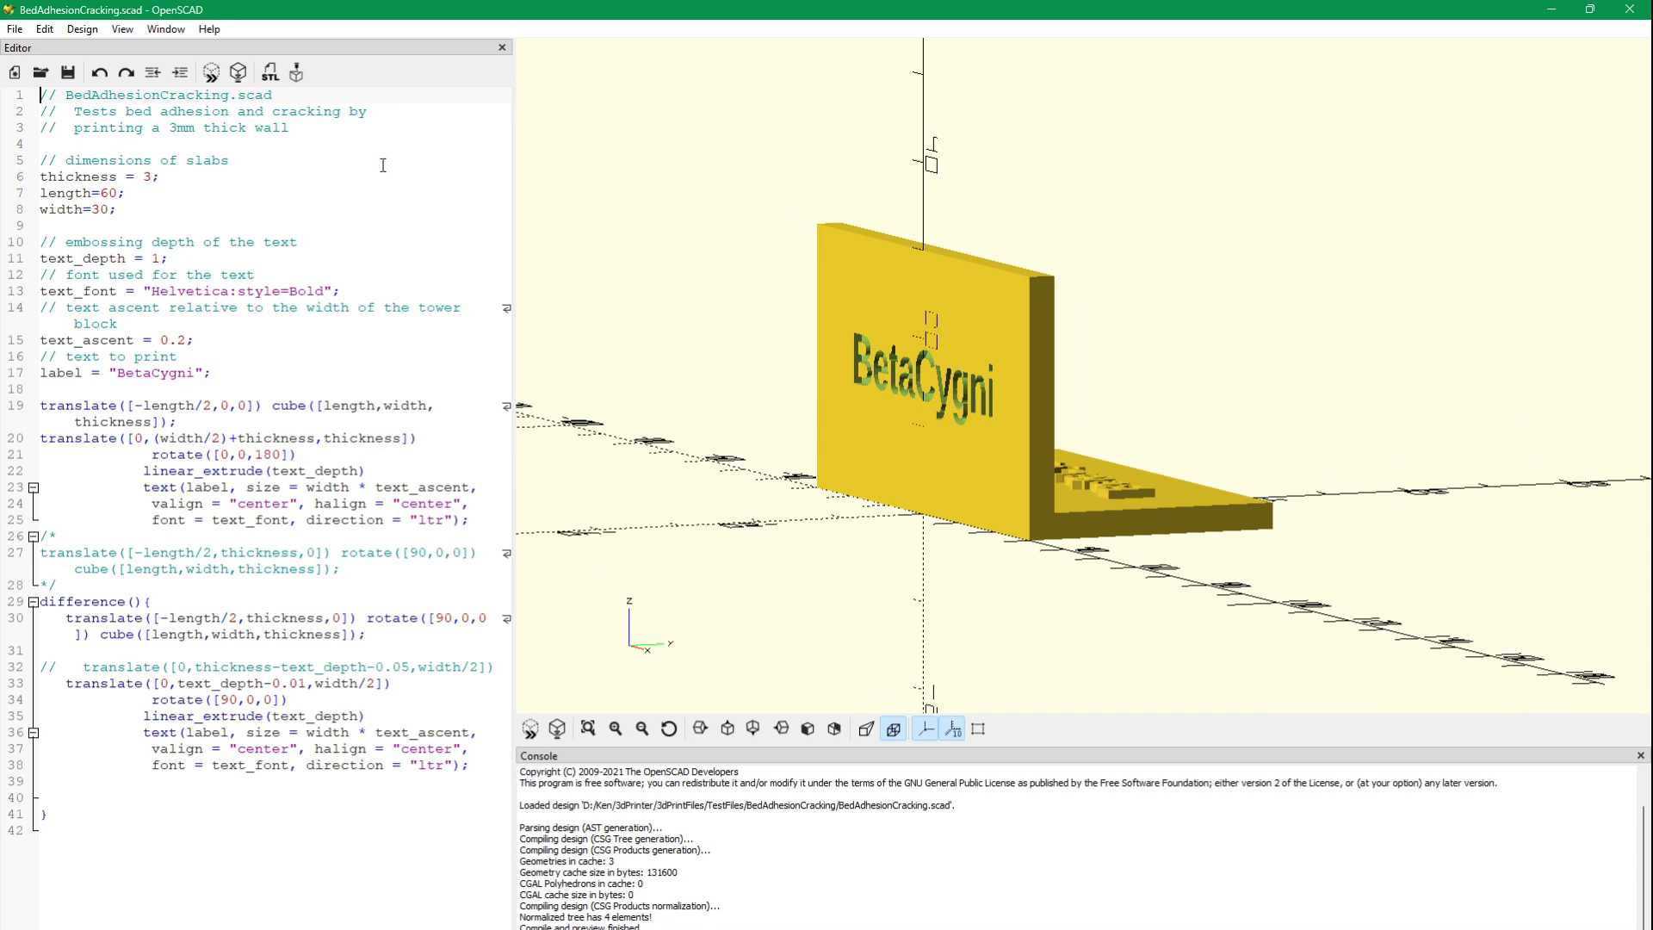
Render the BedAdhesionCracking model and view the rendered result from another angle.
click(233, 79)
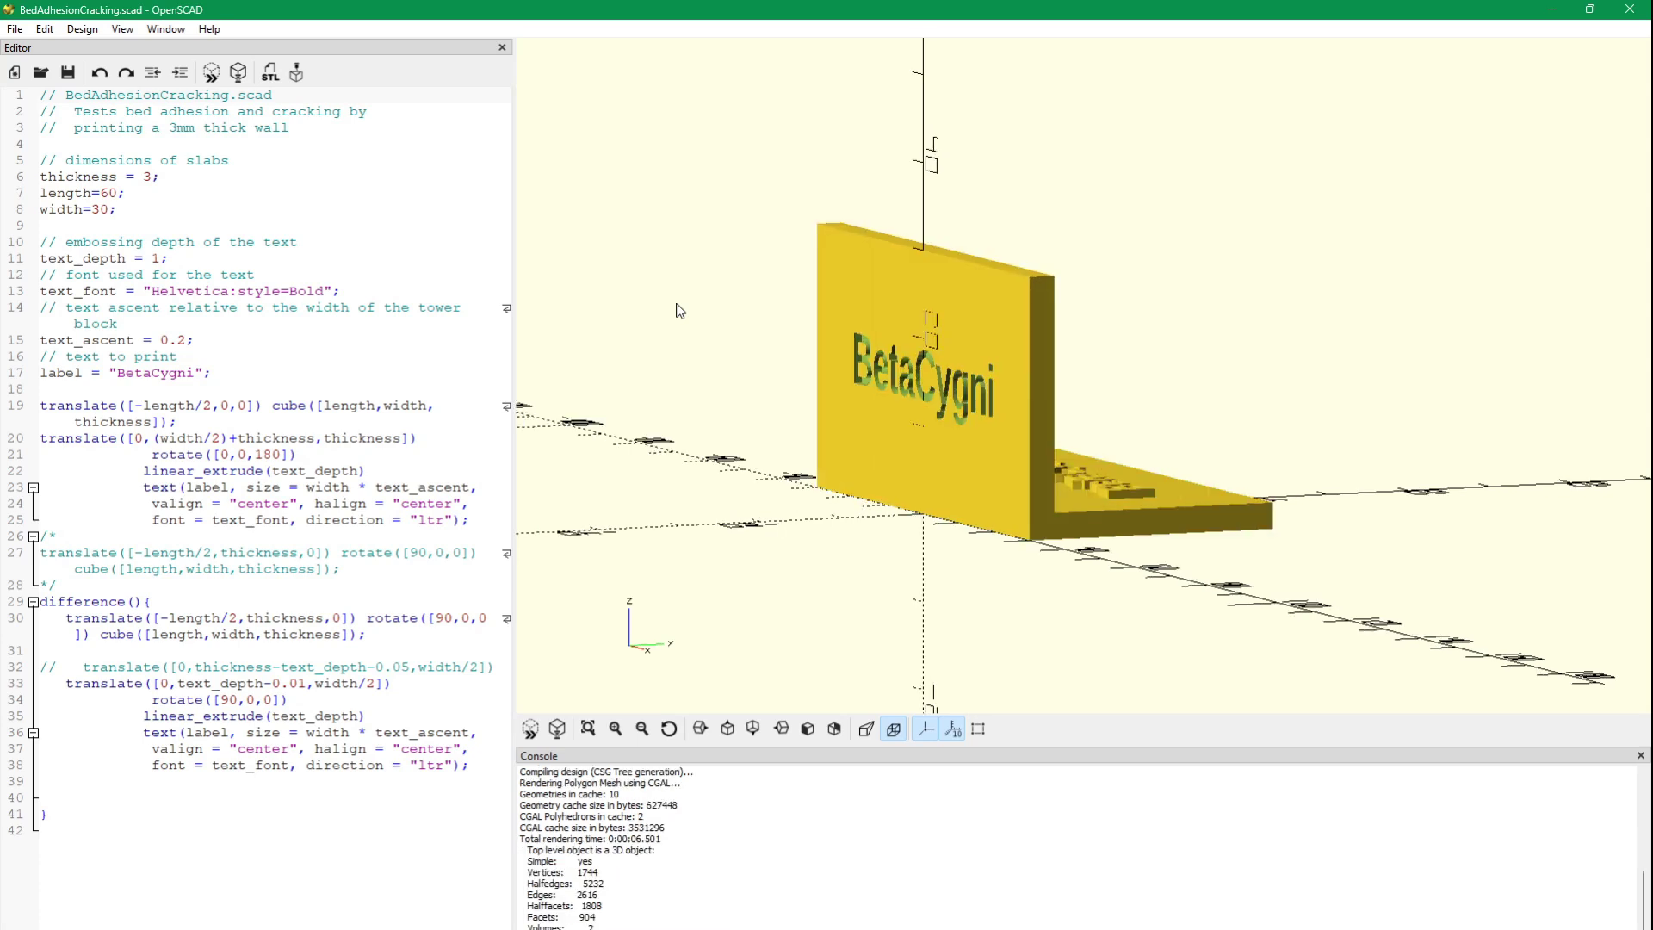
drag(783, 307, 839, 344)
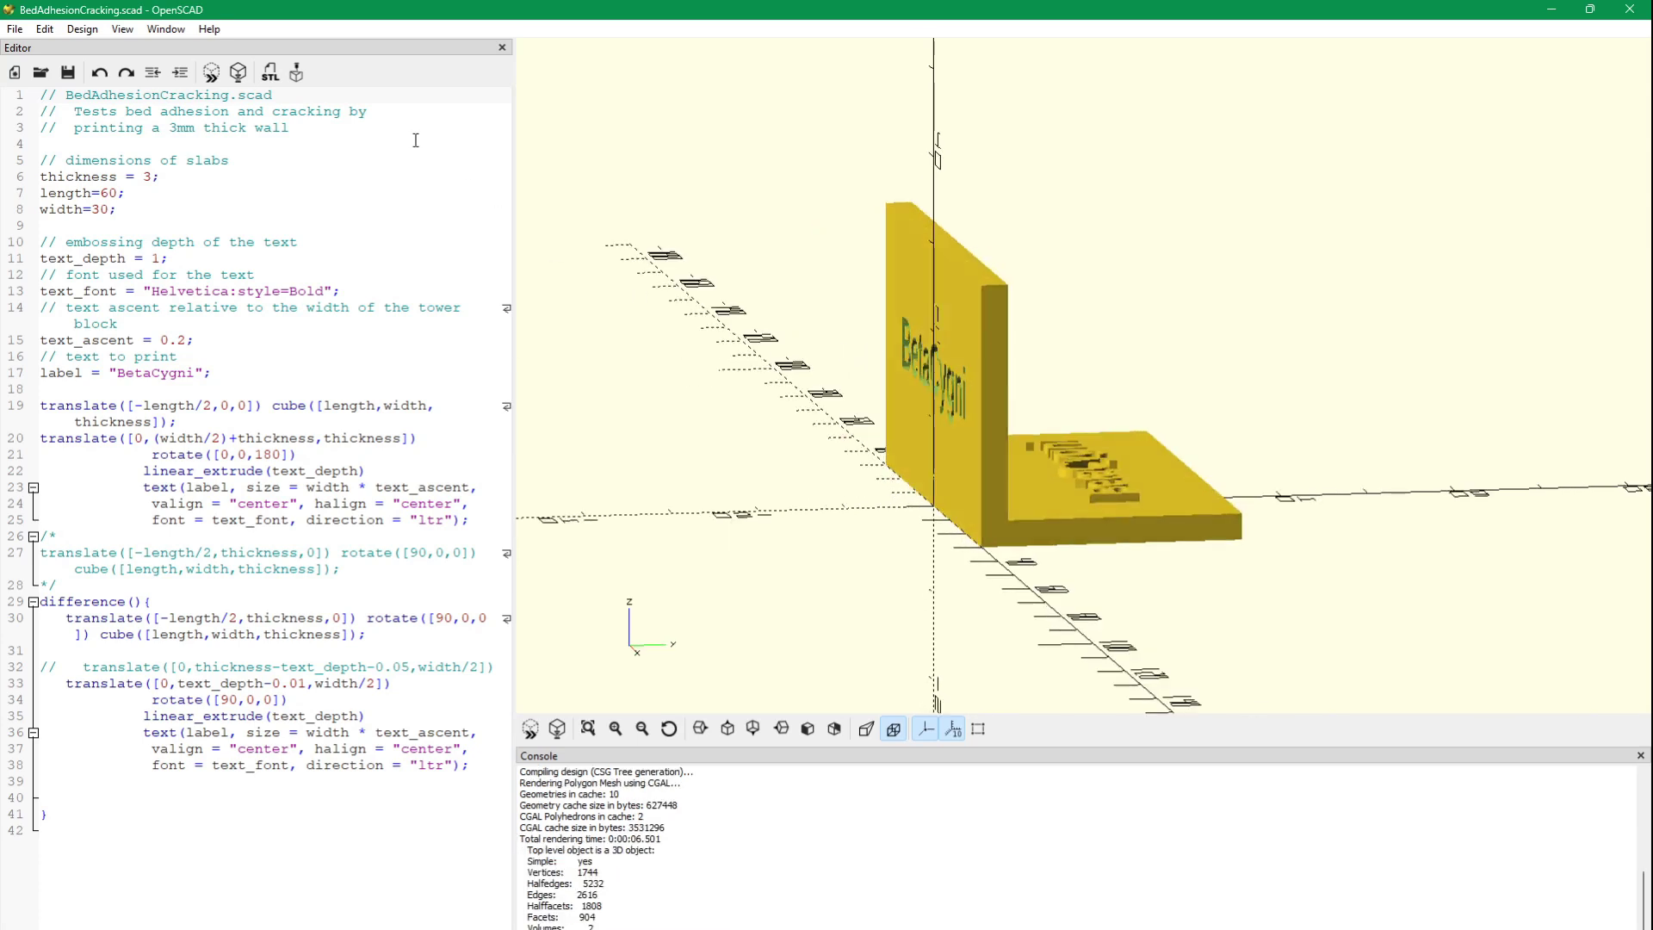